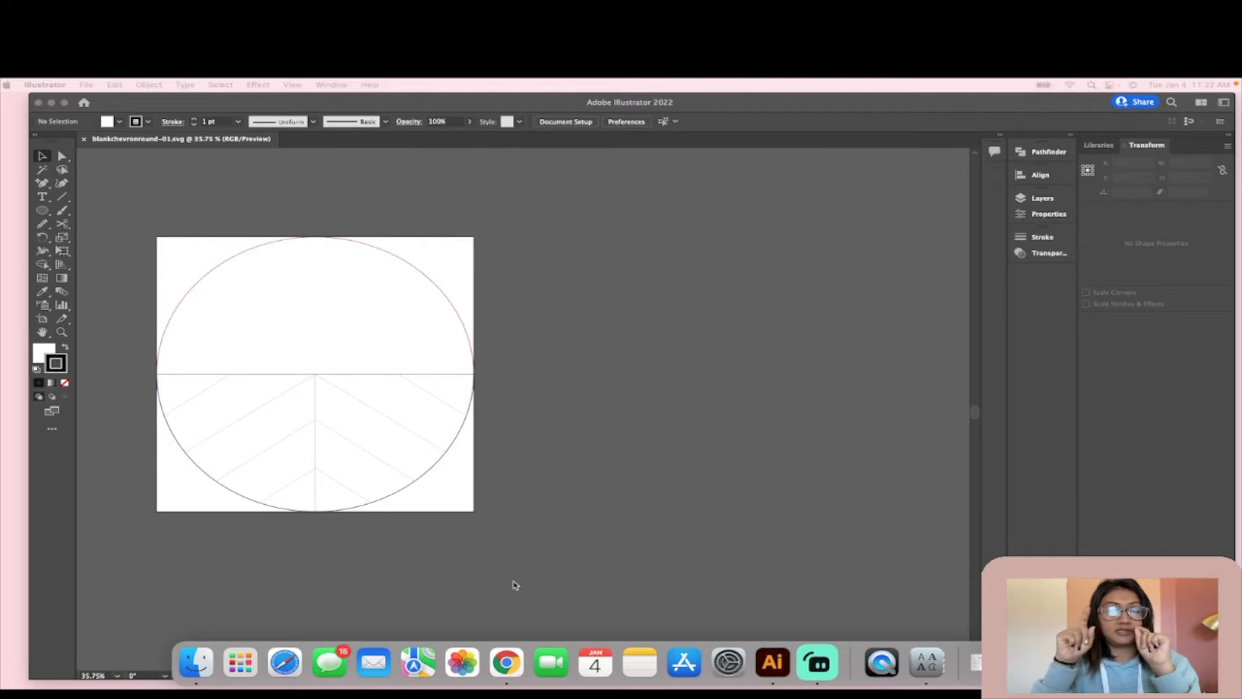
Step: Draw a circle about 10.73 in in diameter on the empty canvas beside the chevron artboard
click(45, 220)
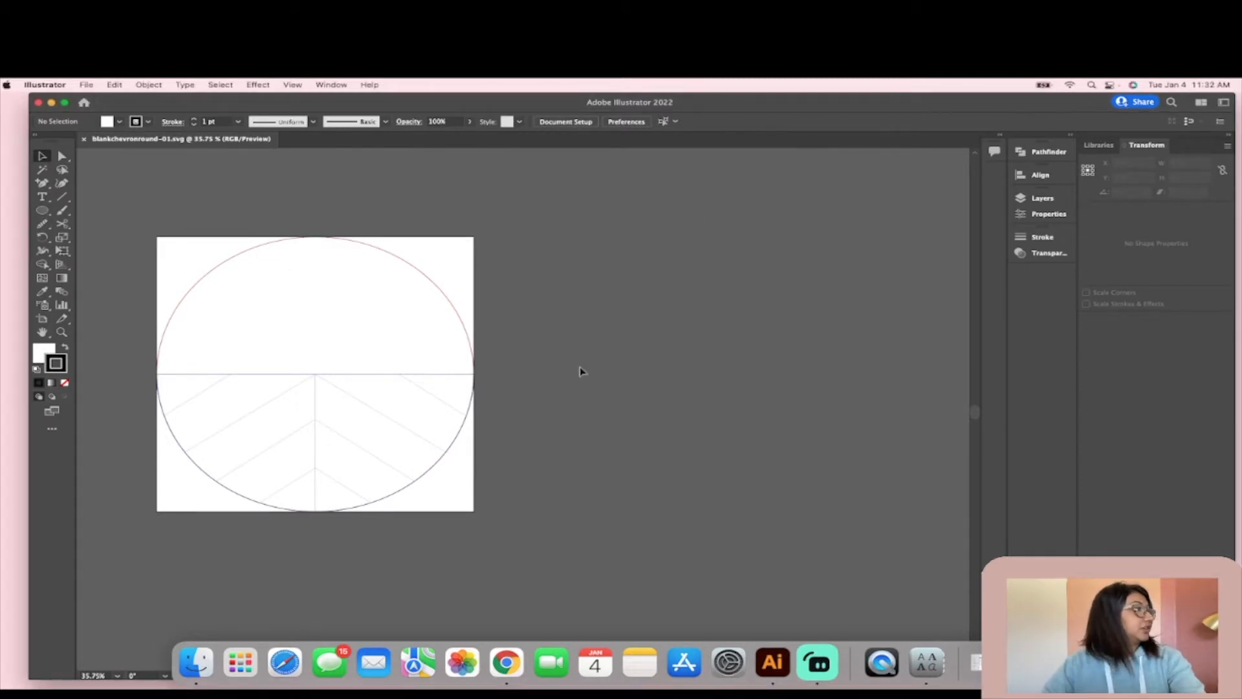
scroll(580, 370, right, 3)
click(41, 211)
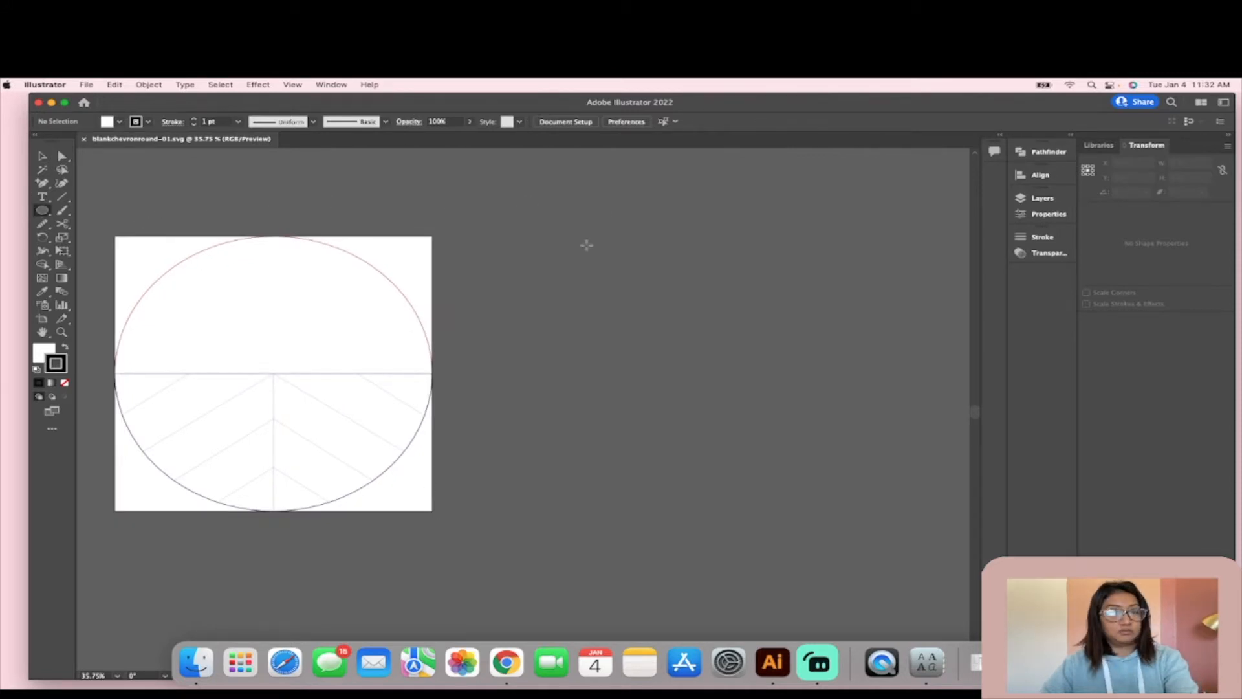
drag(598, 239, 881, 514)
scroll(712, 435, right, 2)
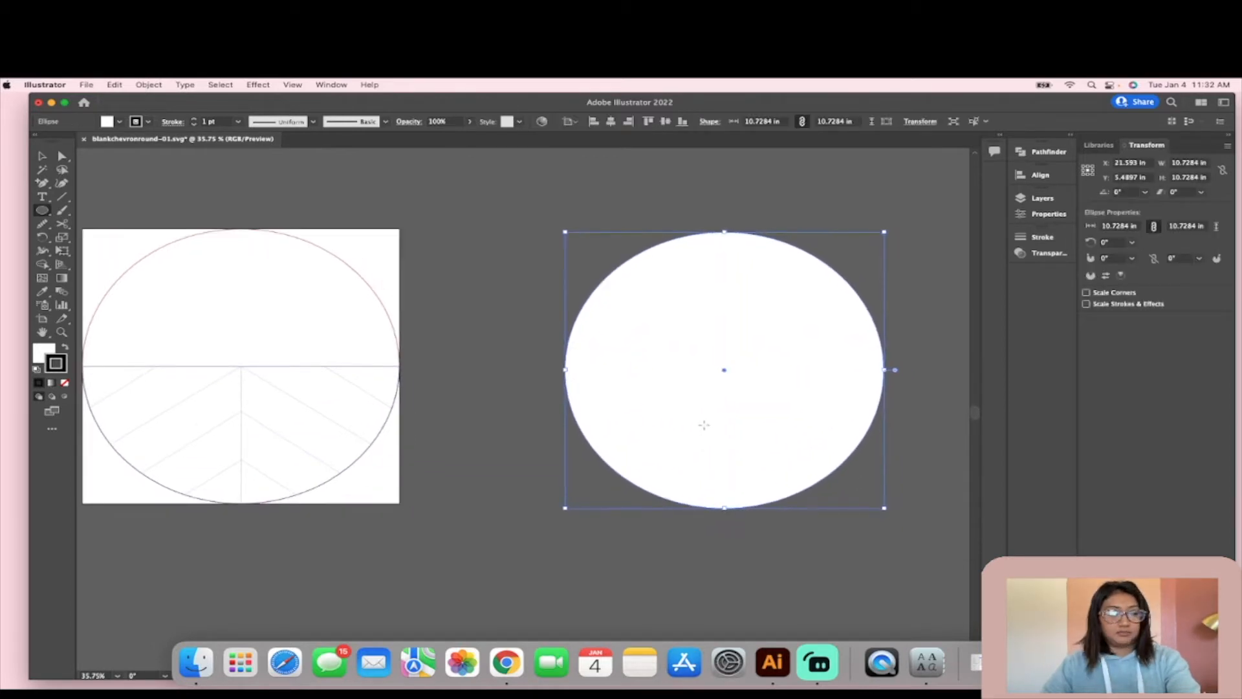
Step: Duplicate the circle and place the copy to the right of the original
drag(704, 425, 503, 463)
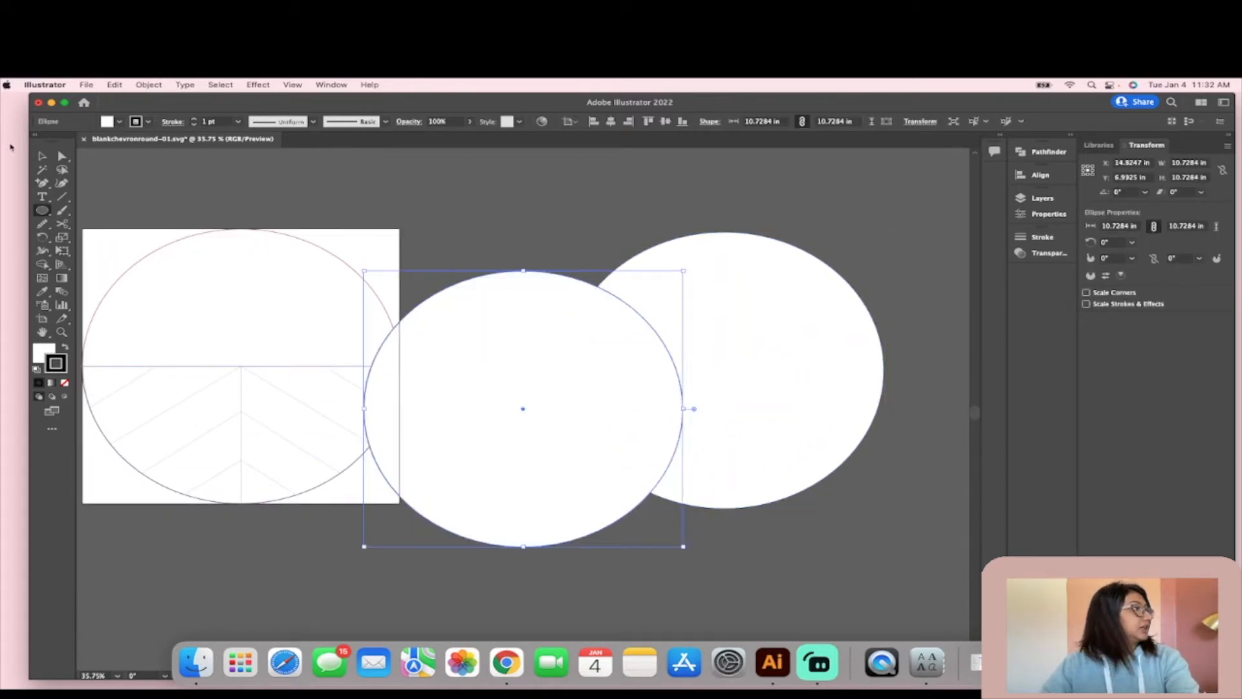
click(41, 158)
drag(466, 393, 744, 382)
scroll(565, 456, down, 5)
scroll(568, 458, right, 3)
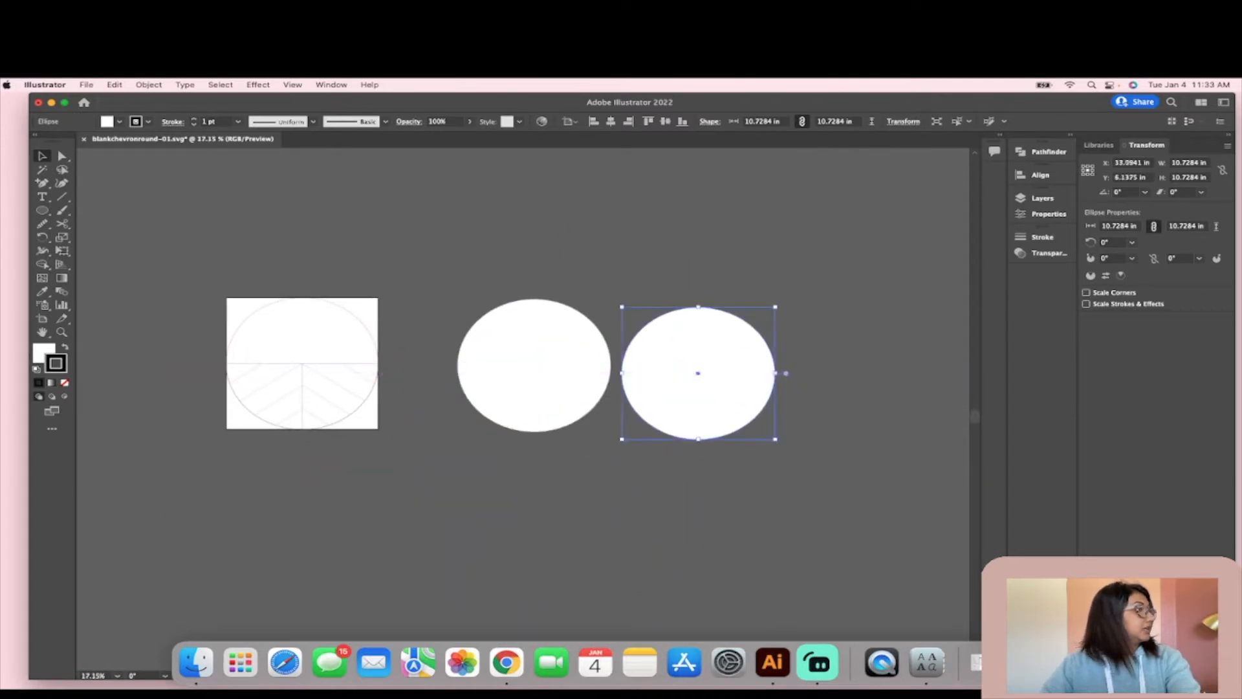
Step: Add a second artboard about 31.83 by 15.73 in around both circles and level the left circle with the right one
click(41, 318)
drag(417, 279, 873, 474)
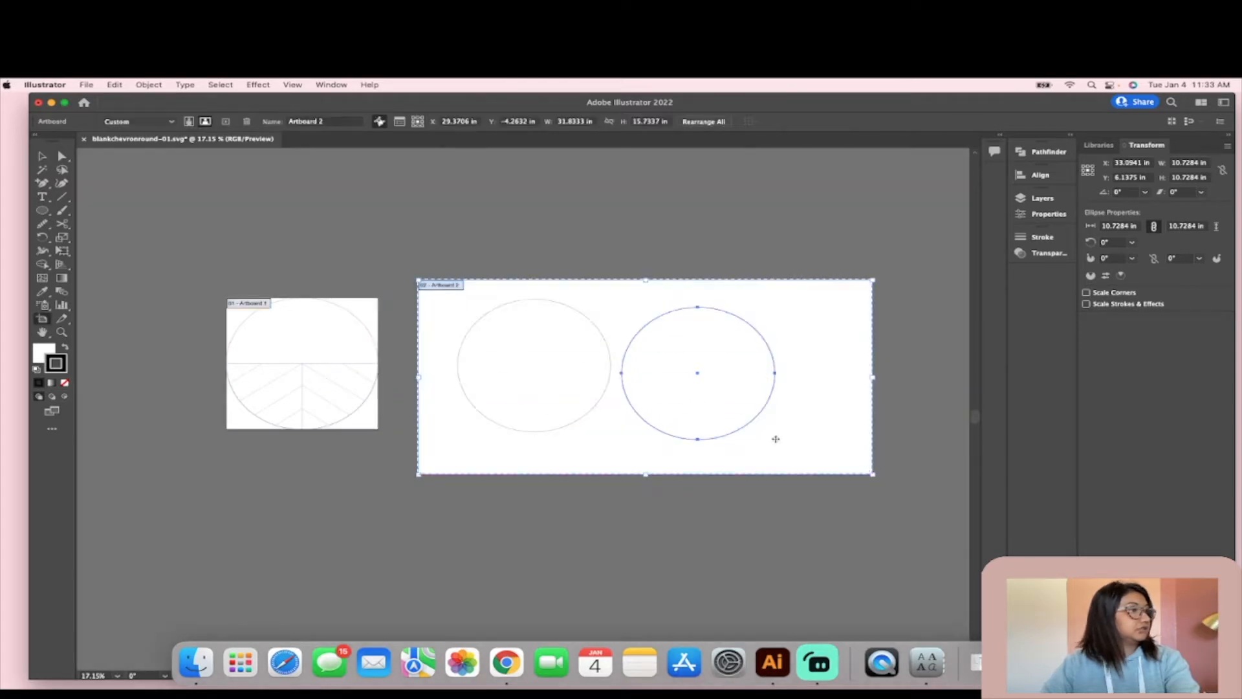
click(42, 155)
click(555, 310)
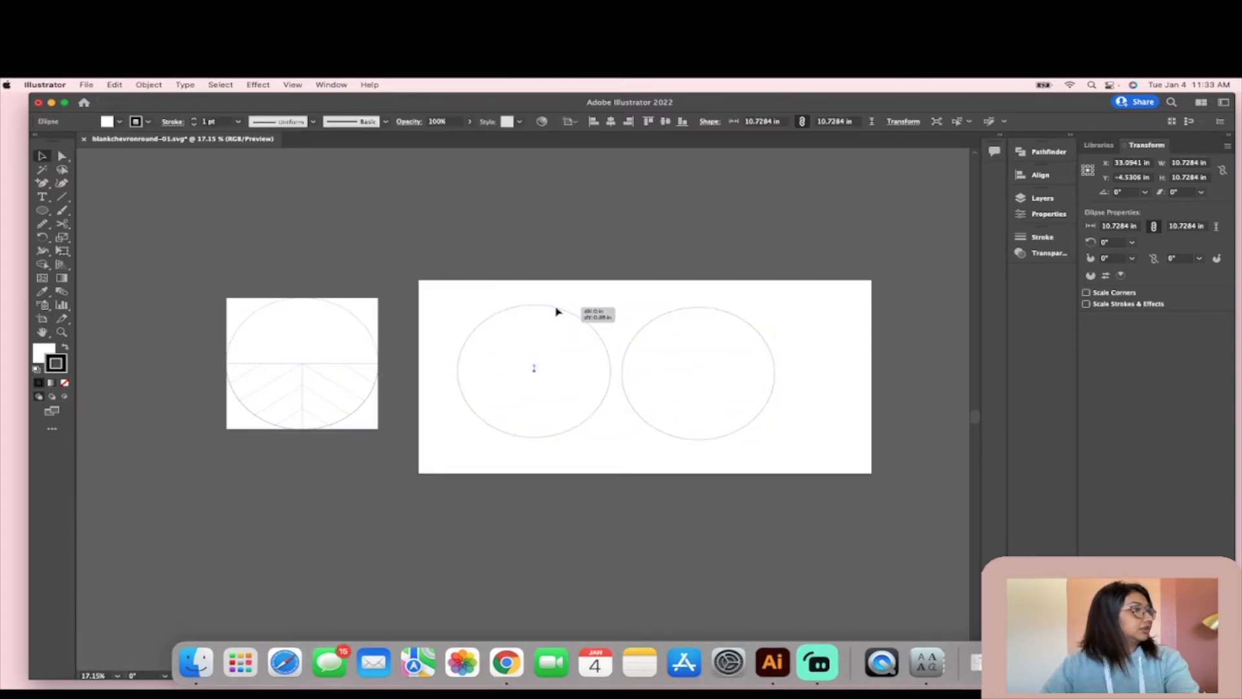
click(555, 285)
key(super+0)
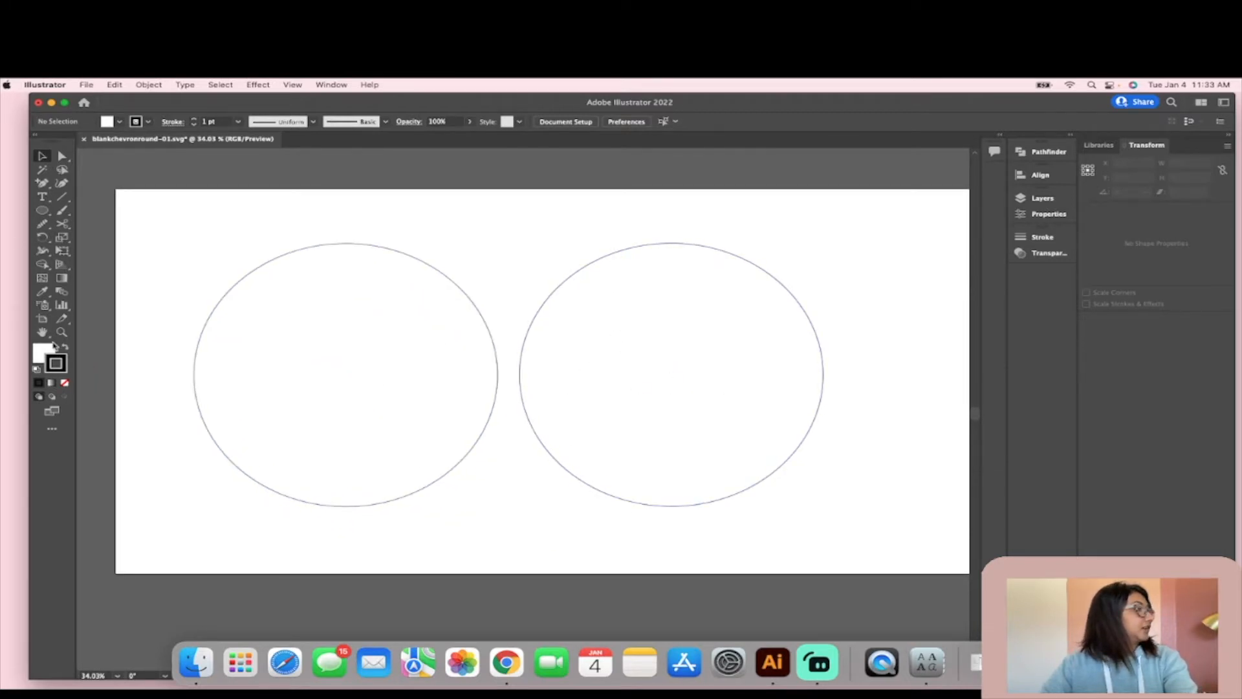
Step: Draw a rectangle about 11.94 by 6.29 in over the right circle's lower half, with its upper edge at the circle's centre
drag(43, 212, 94, 210)
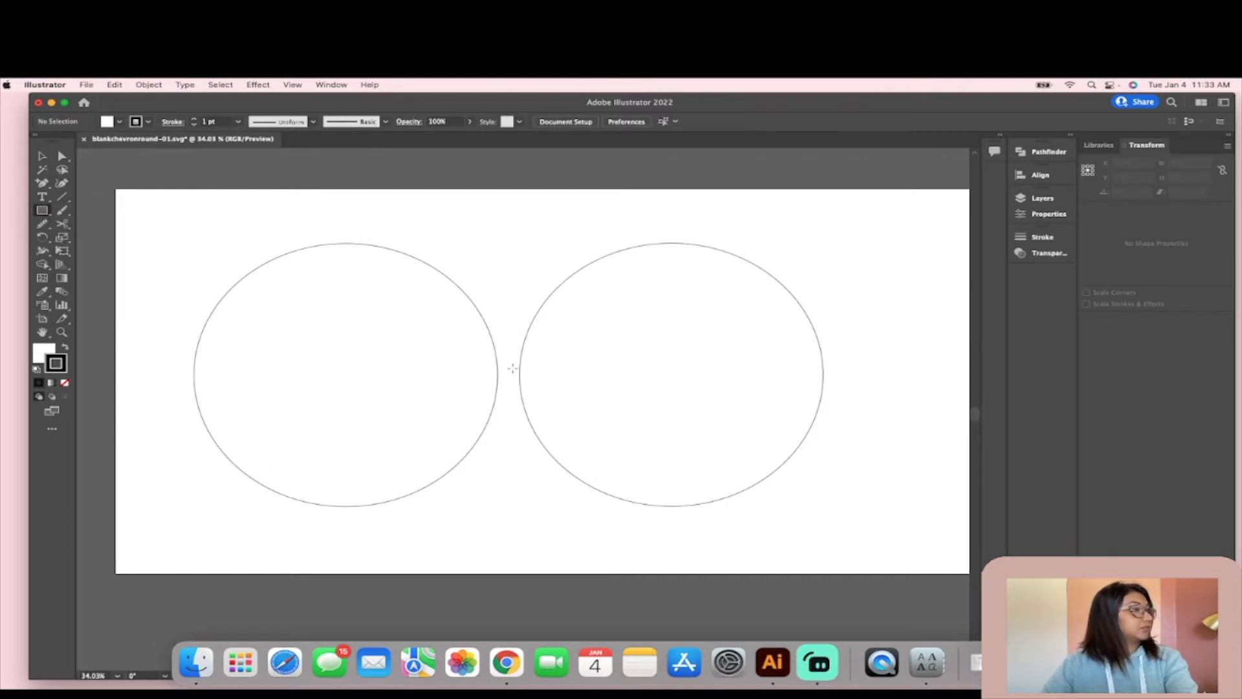
drag(511, 371, 850, 529)
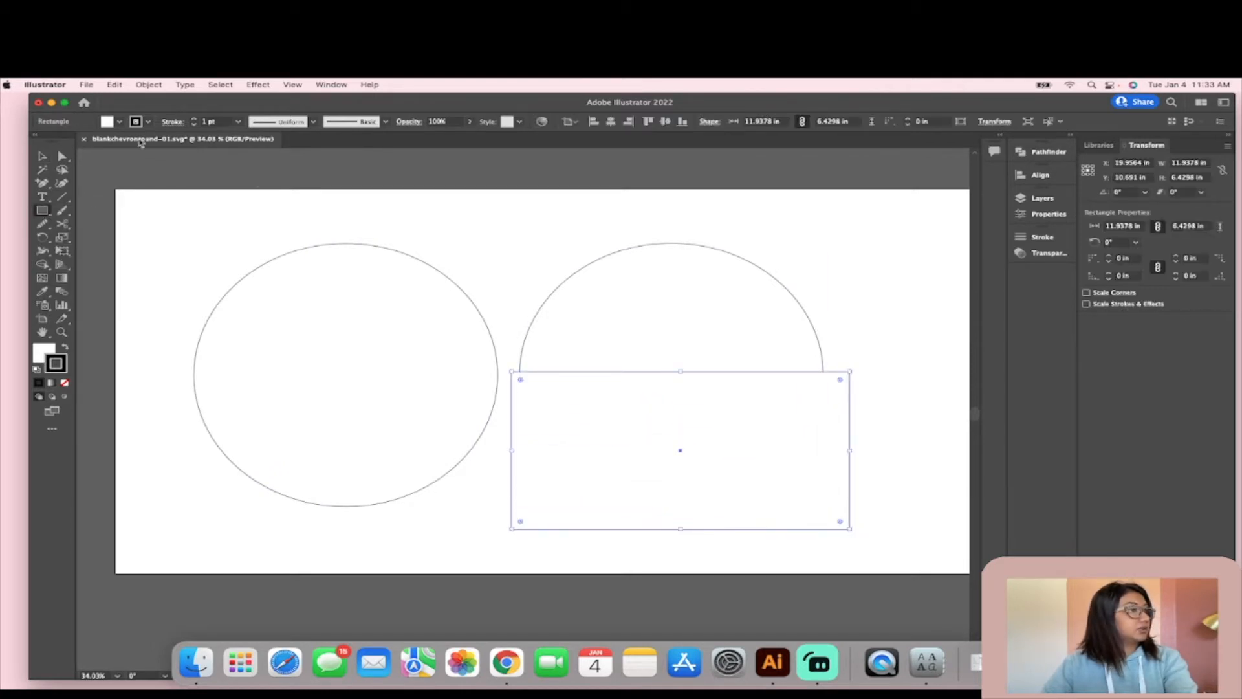
click(43, 156)
drag(679, 372, 680, 380)
click(679, 244)
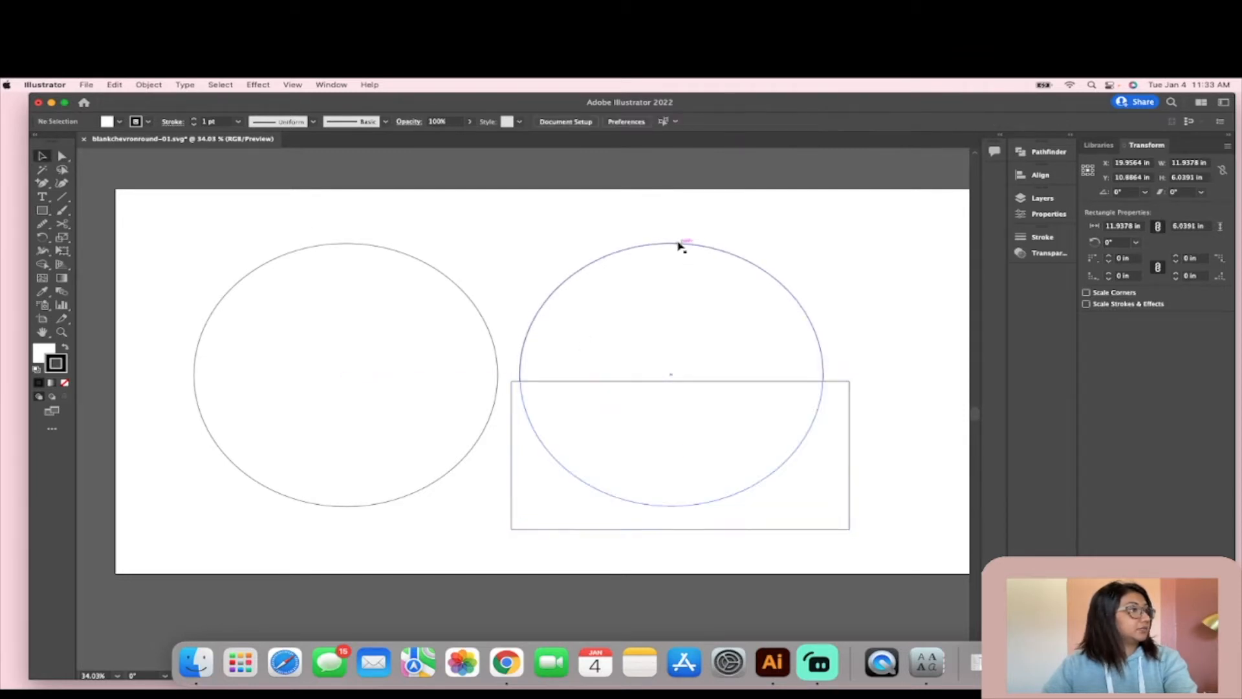
click(682, 386)
drag(681, 380, 680, 374)
scroll(741, 349, up, 5)
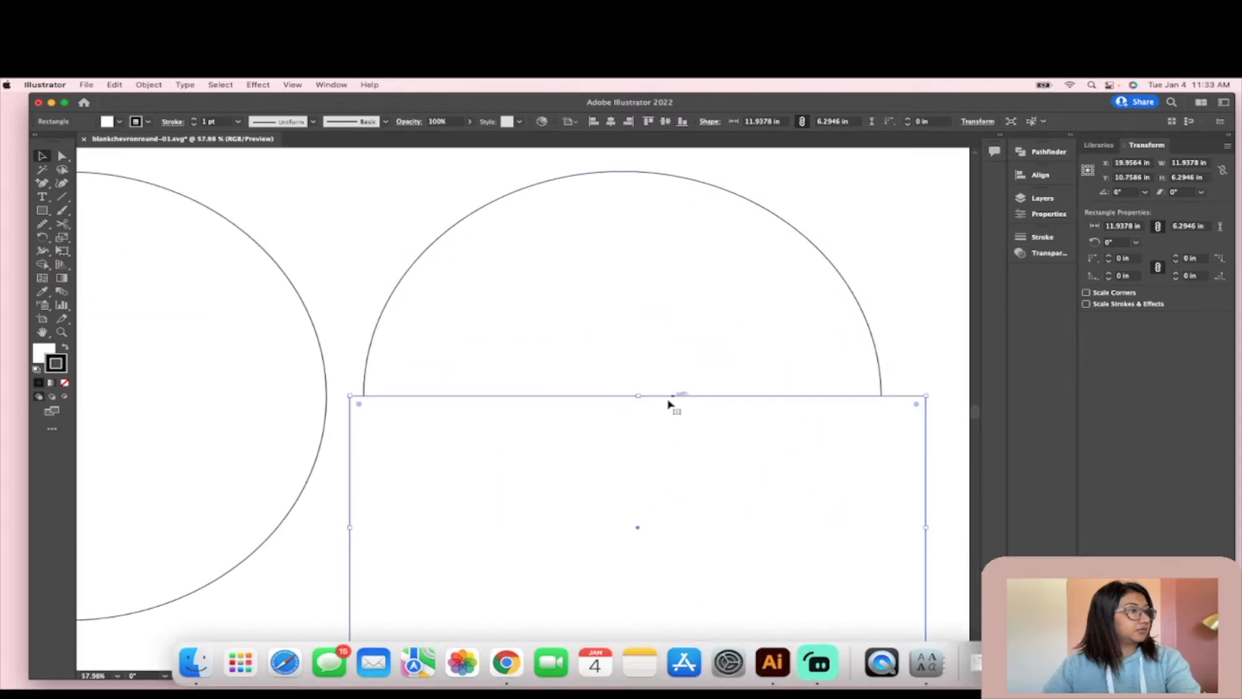
scroll(625, 428, down, 5)
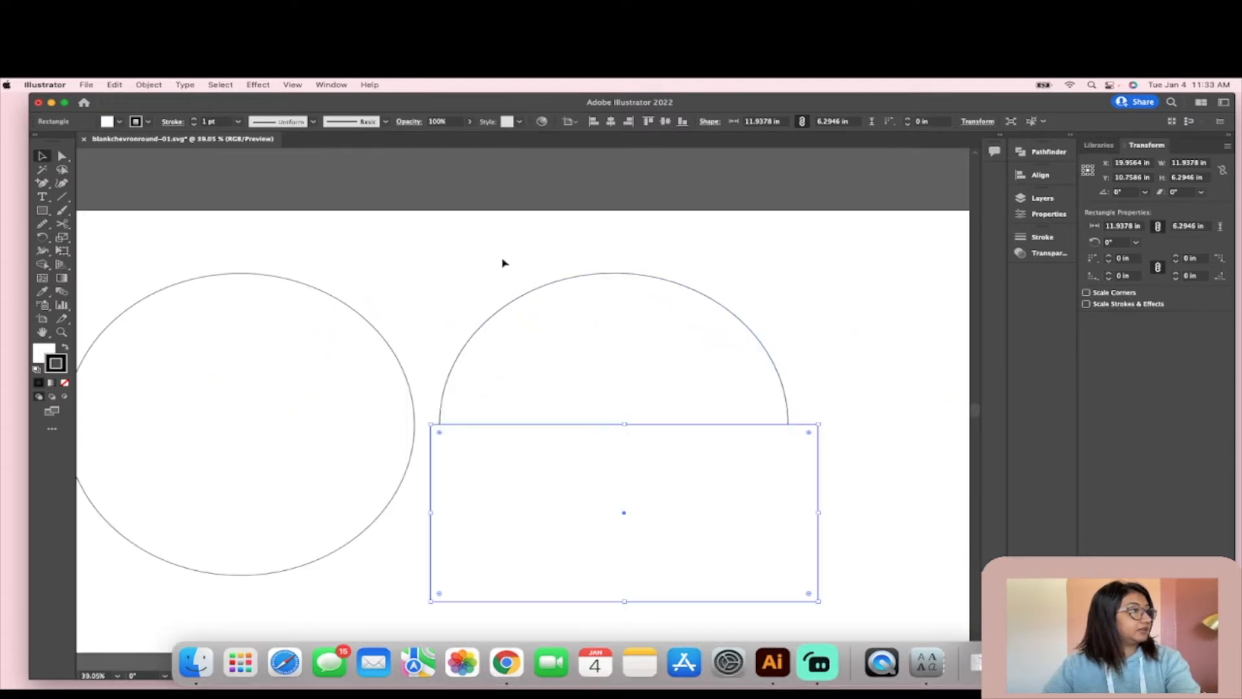
Step: Subtract the rectangle from the right circle with Minus Front, keeping only the upper half circle
drag(507, 268, 679, 516)
click(1046, 213)
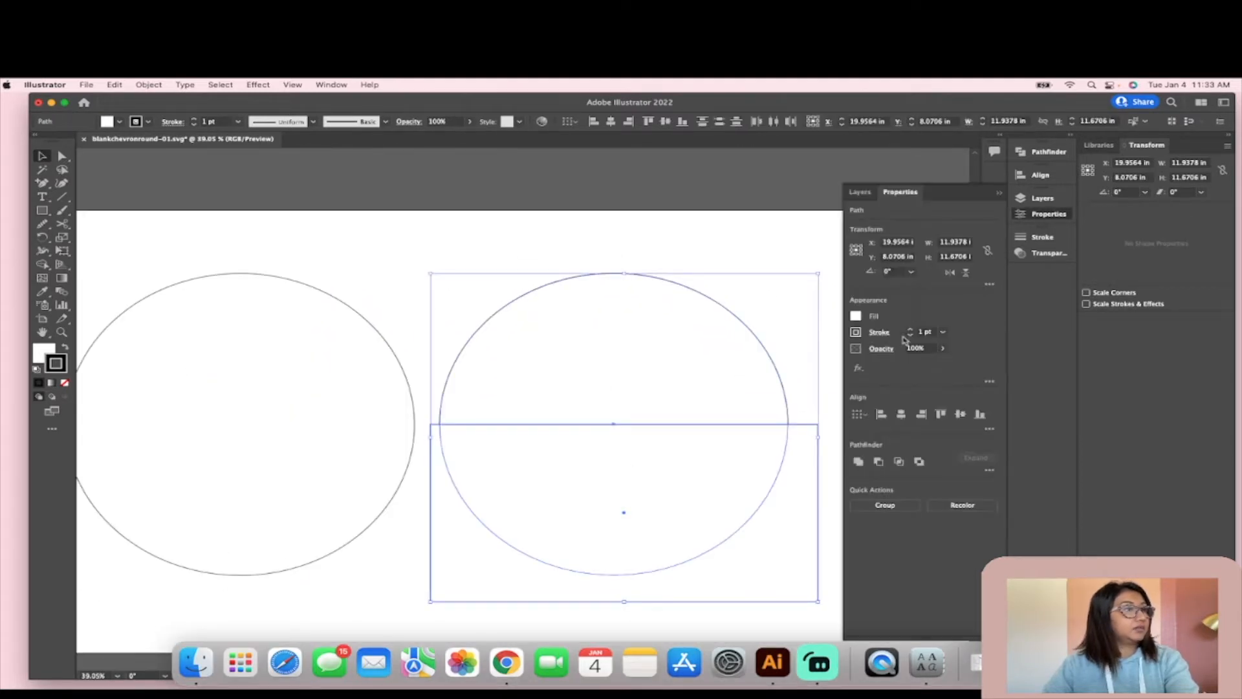
click(878, 461)
click(760, 313)
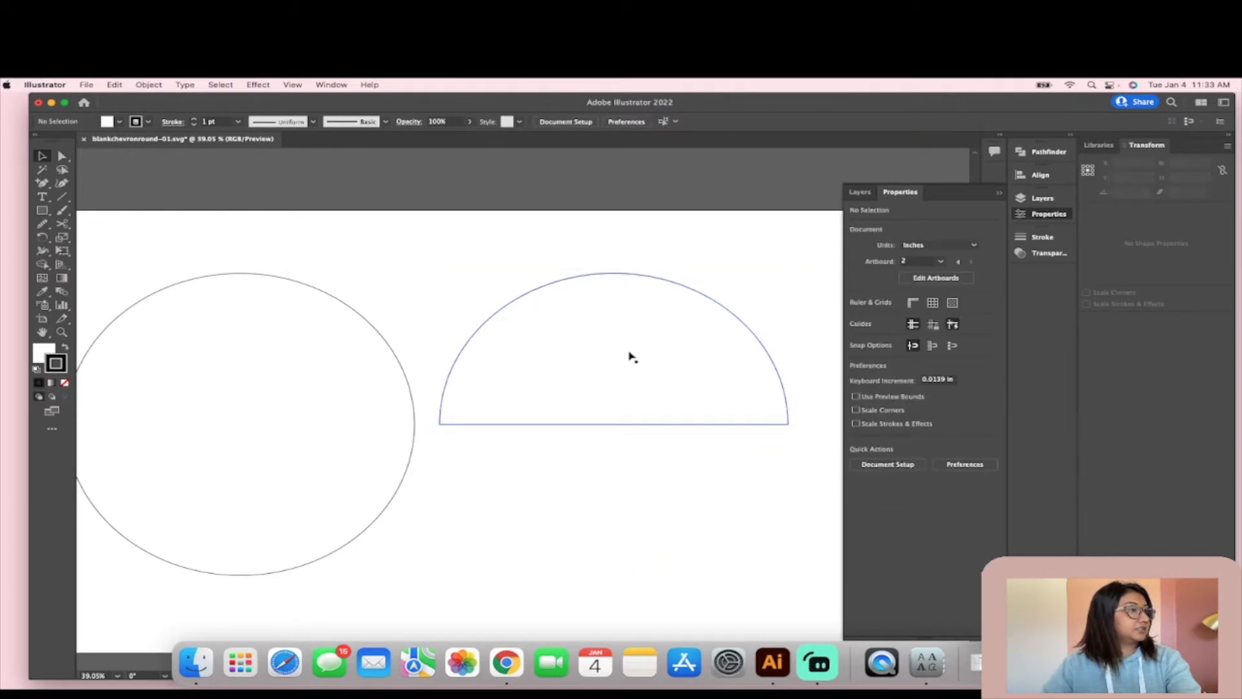
Step: Rotate the half circle 180° so that its straight edge faces up
scroll(631, 355, down, 3)
click(627, 318)
drag(710, 308, 661, 348)
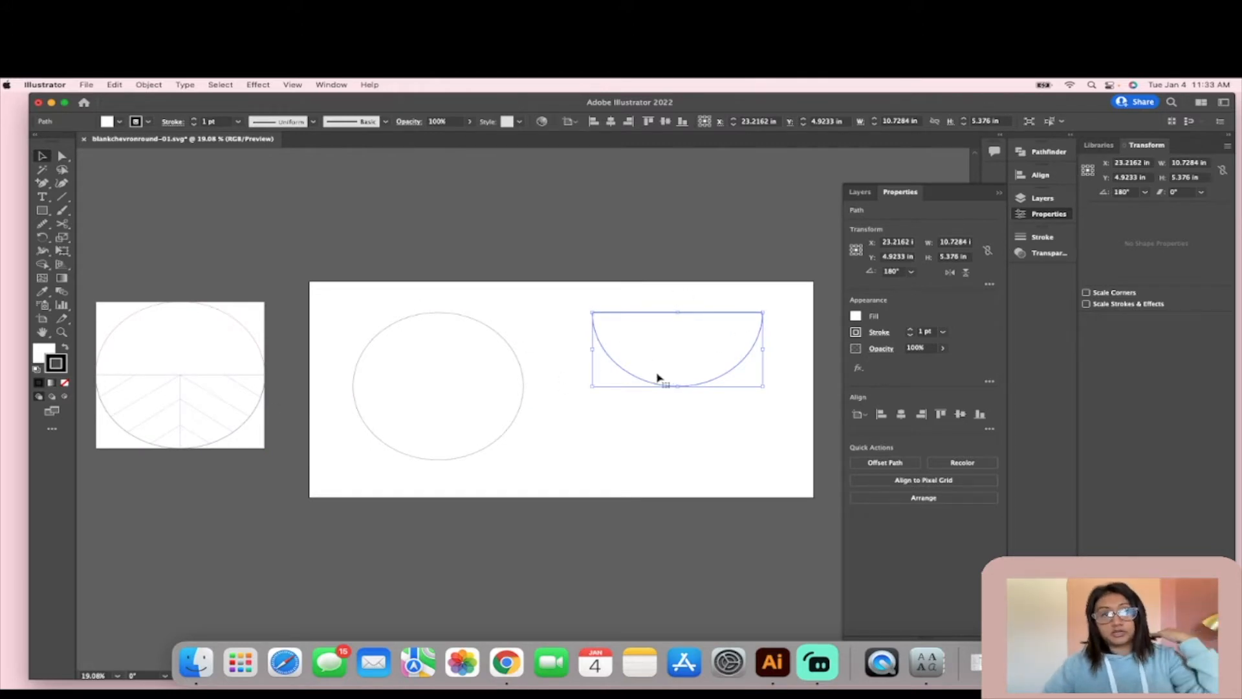
scroll(621, 369, up, 3)
click(650, 449)
Step: Draw a vertical line about 5.35 in long from the middle of the half circle's straight edge to the lowest point of its arc
scroll(650, 449, right, 2)
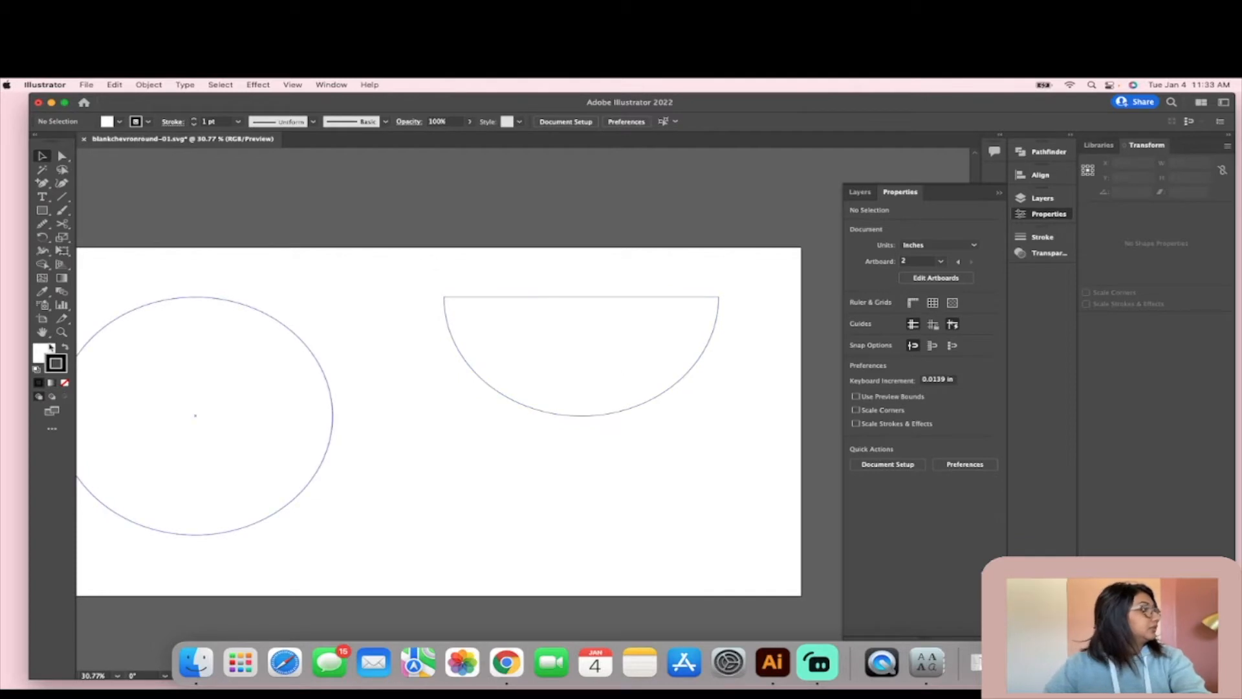
click(62, 196)
drag(580, 297, 582, 415)
click(40, 157)
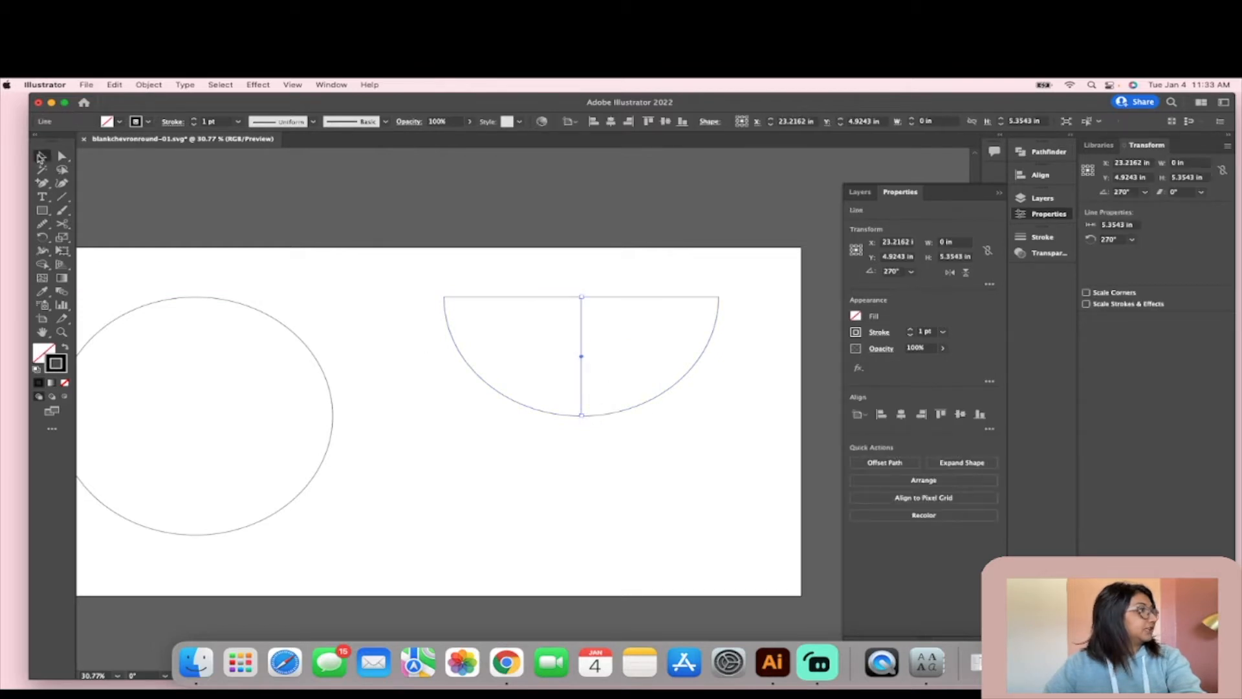
click(220, 85)
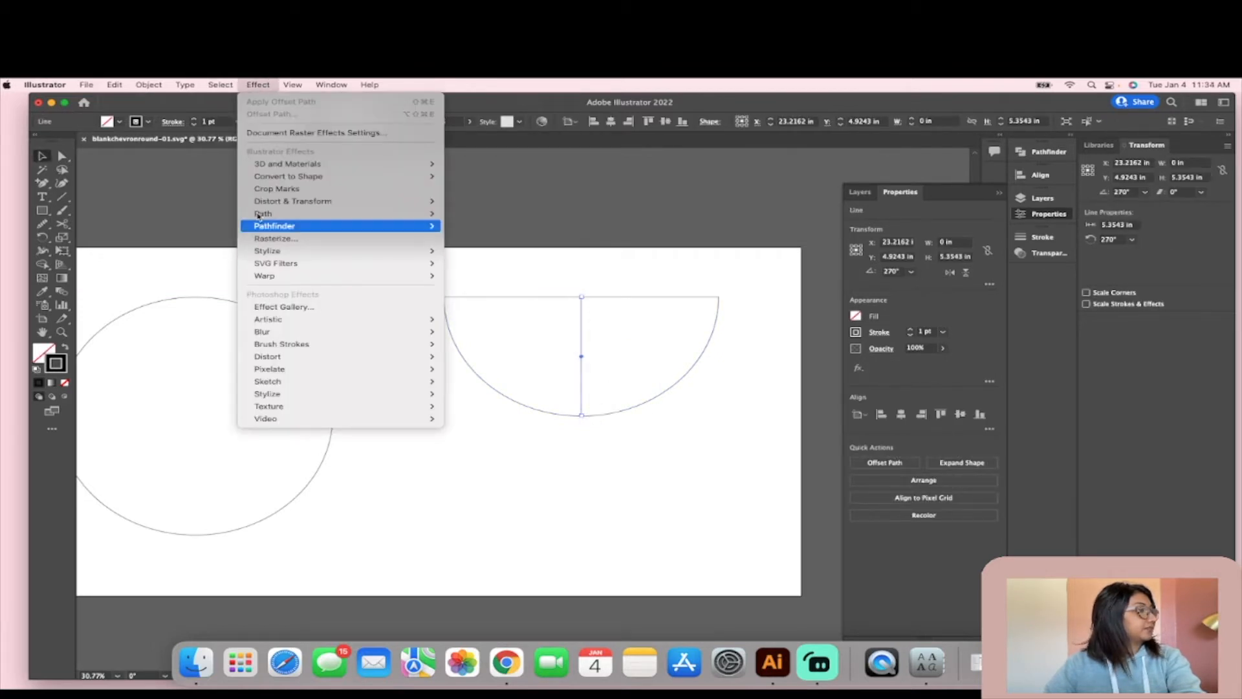
mouse_move(317, 85)
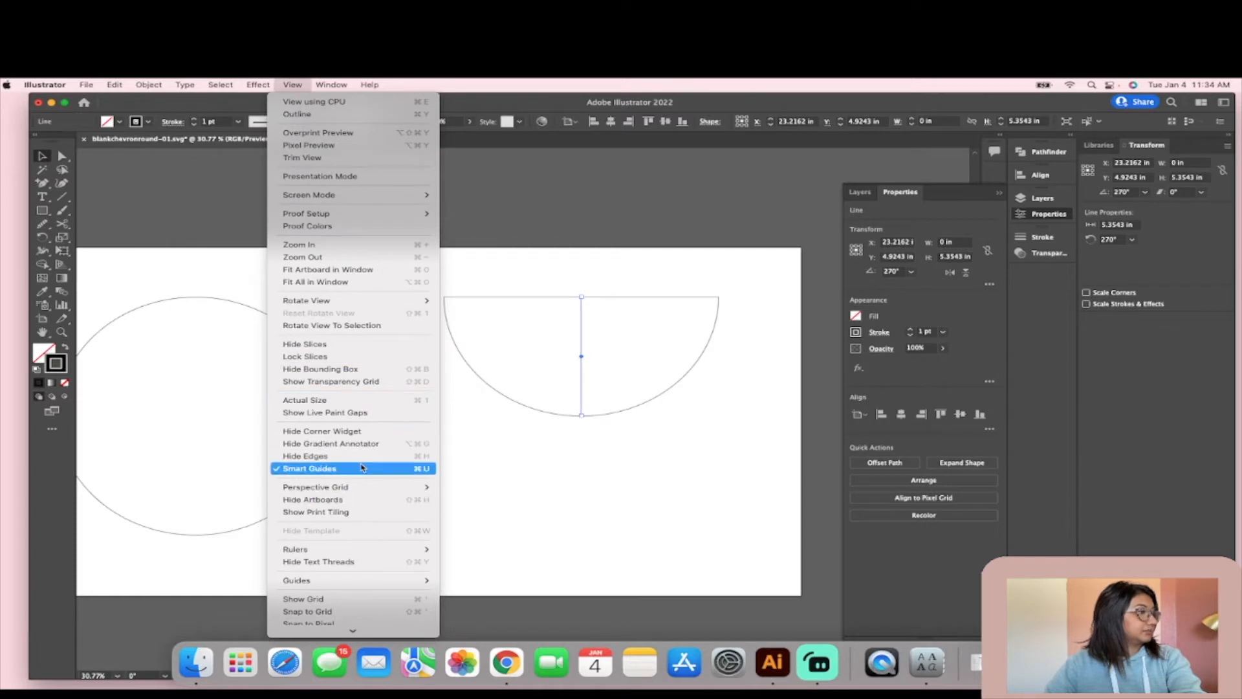
click(621, 516)
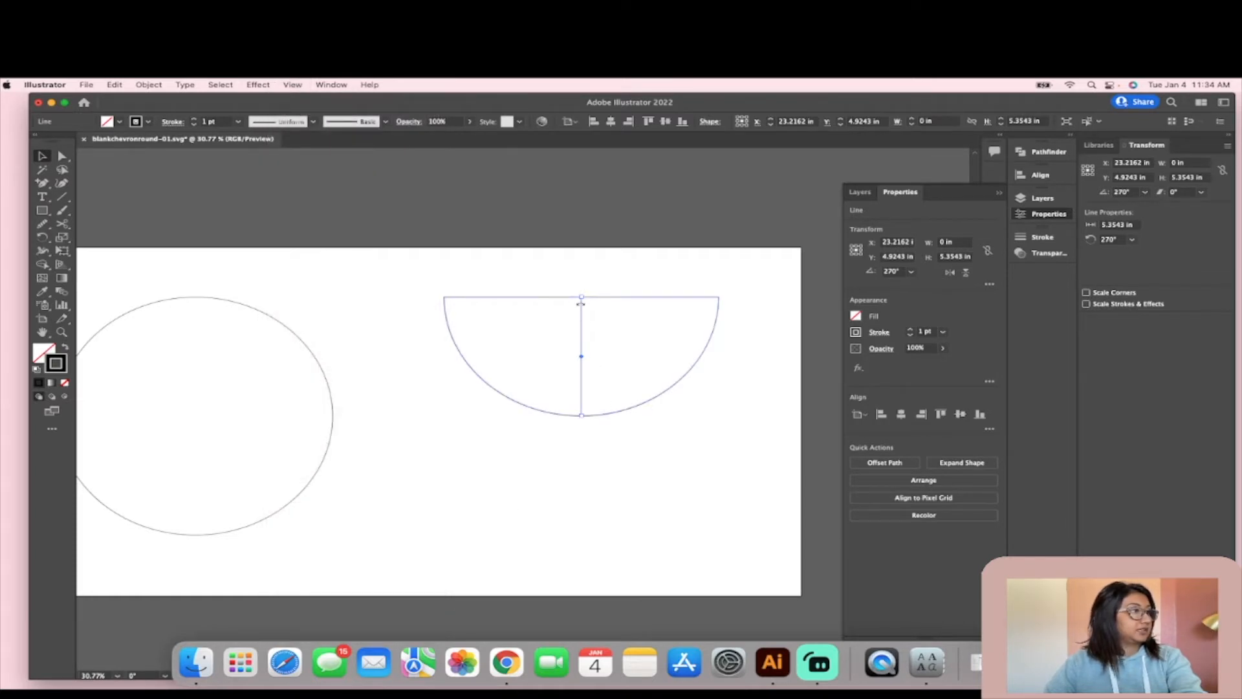
scroll(591, 317, up, 2)
scroll(593, 320, up, 1)
scroll(616, 348, down, 2)
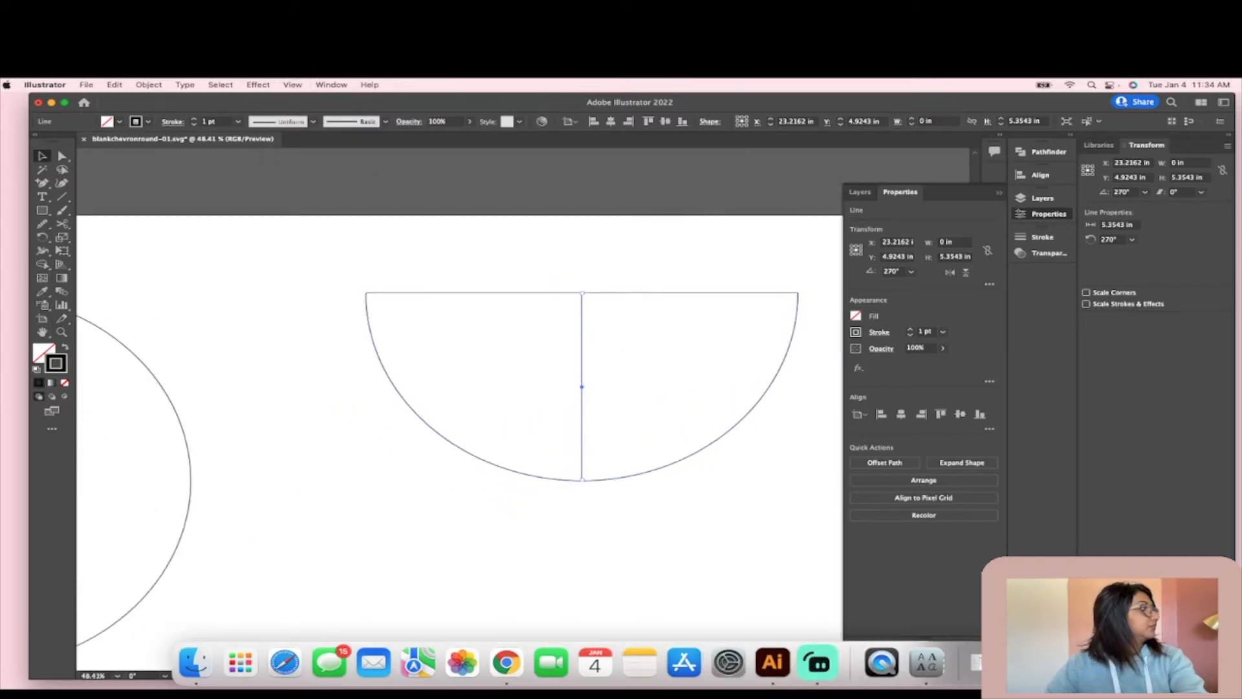
click(485, 386)
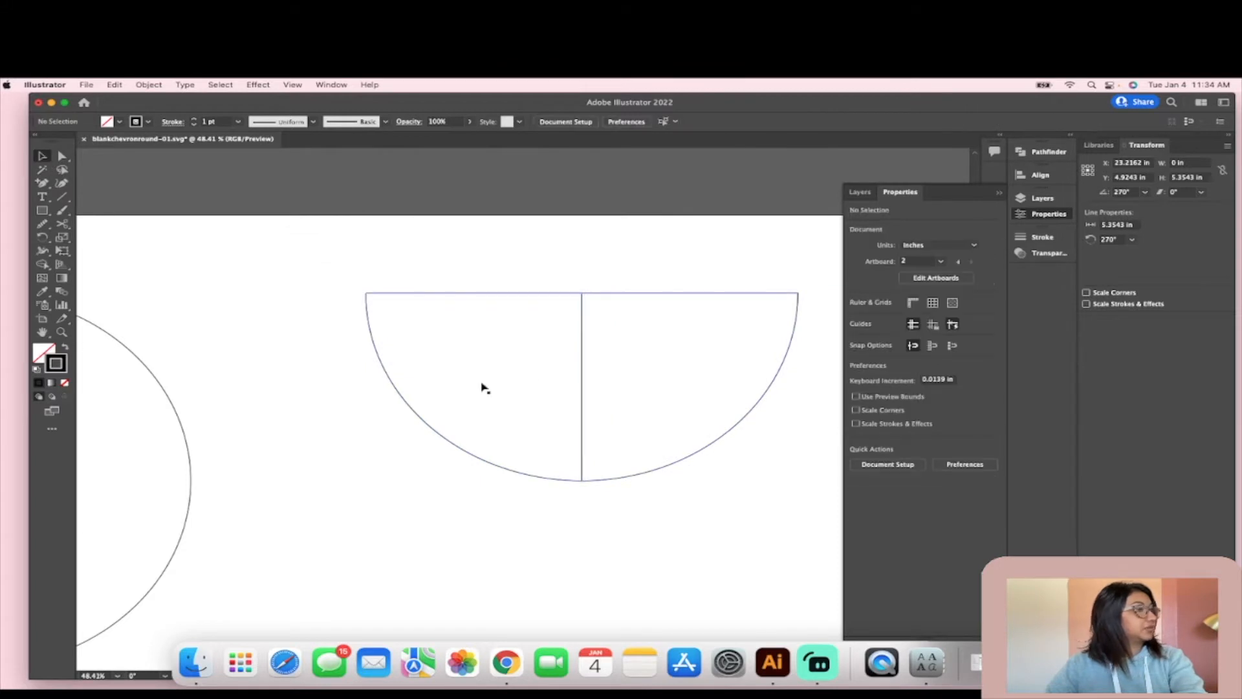
click(583, 311)
scroll(619, 352, right, 3)
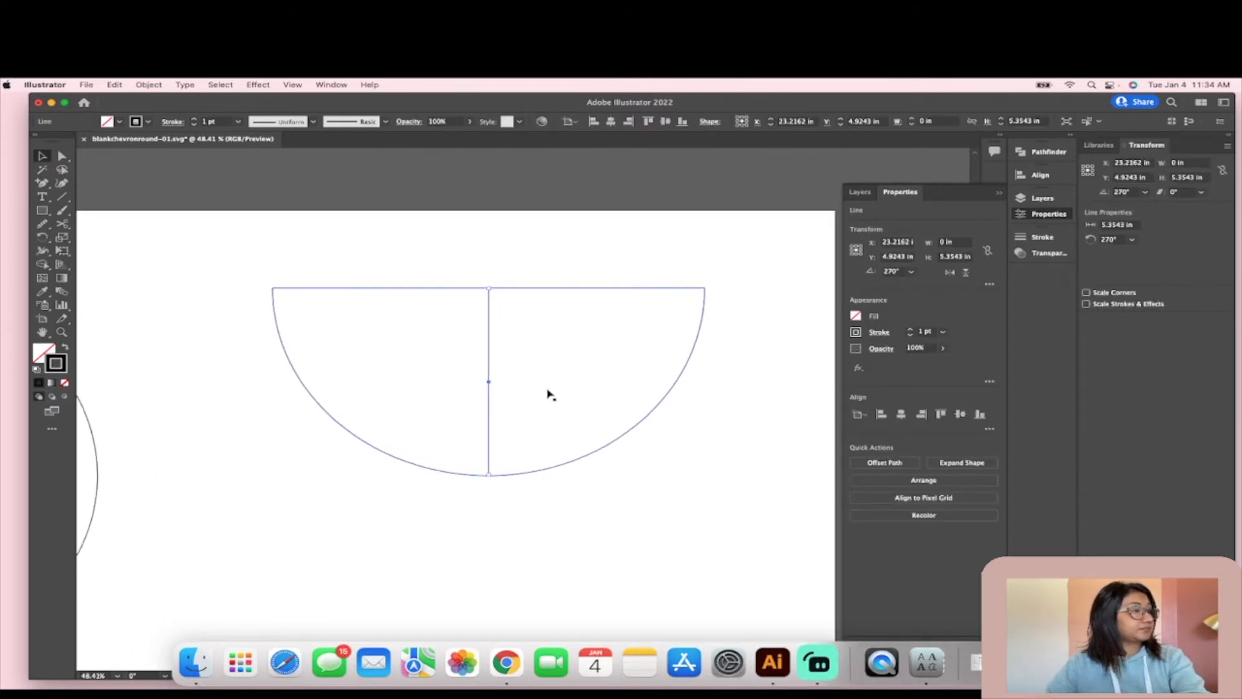
scroll(468, 405, down, 5)
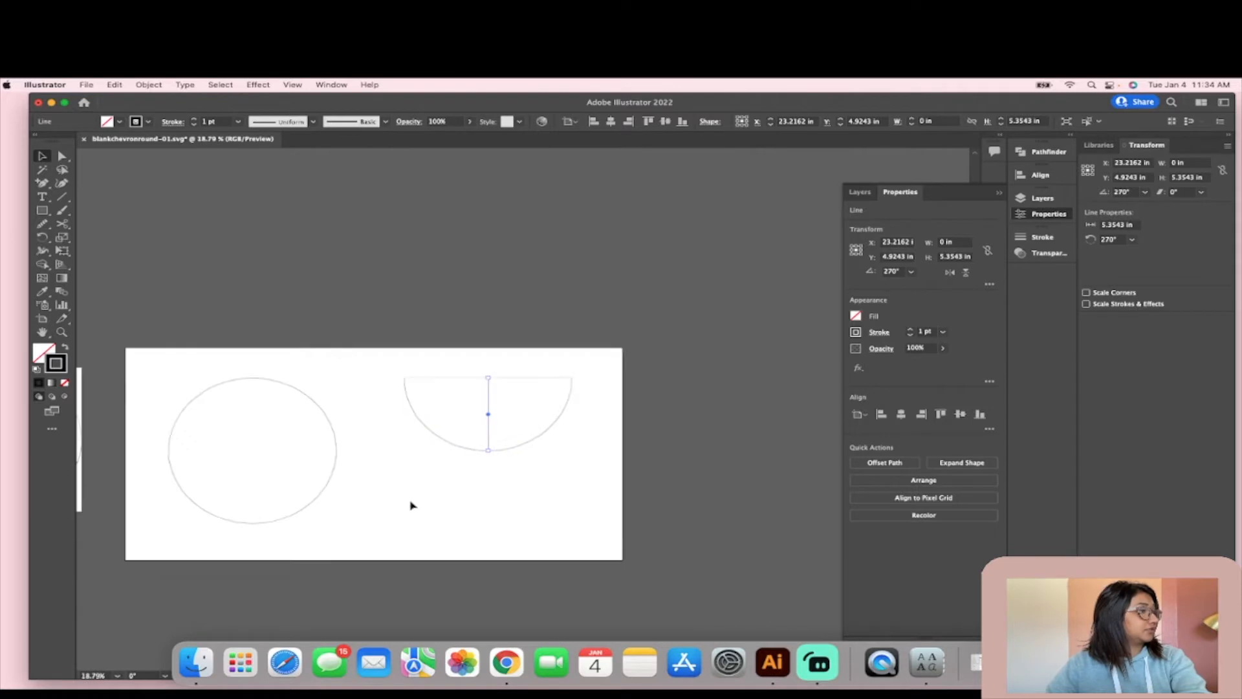
scroll(382, 488, down, 3)
scroll(210, 493, up, 2)
scroll(211, 494, down, 1)
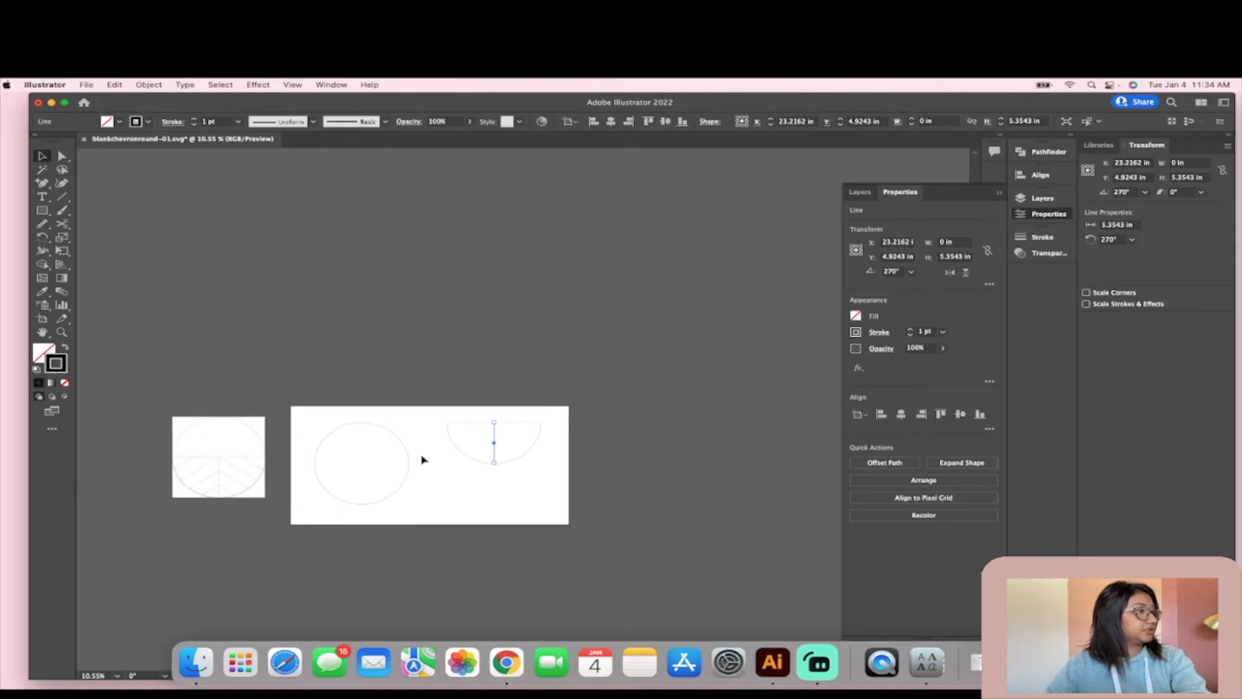
scroll(488, 425, up, 1)
scroll(497, 424, up, 1)
scroll(496, 425, up, 5)
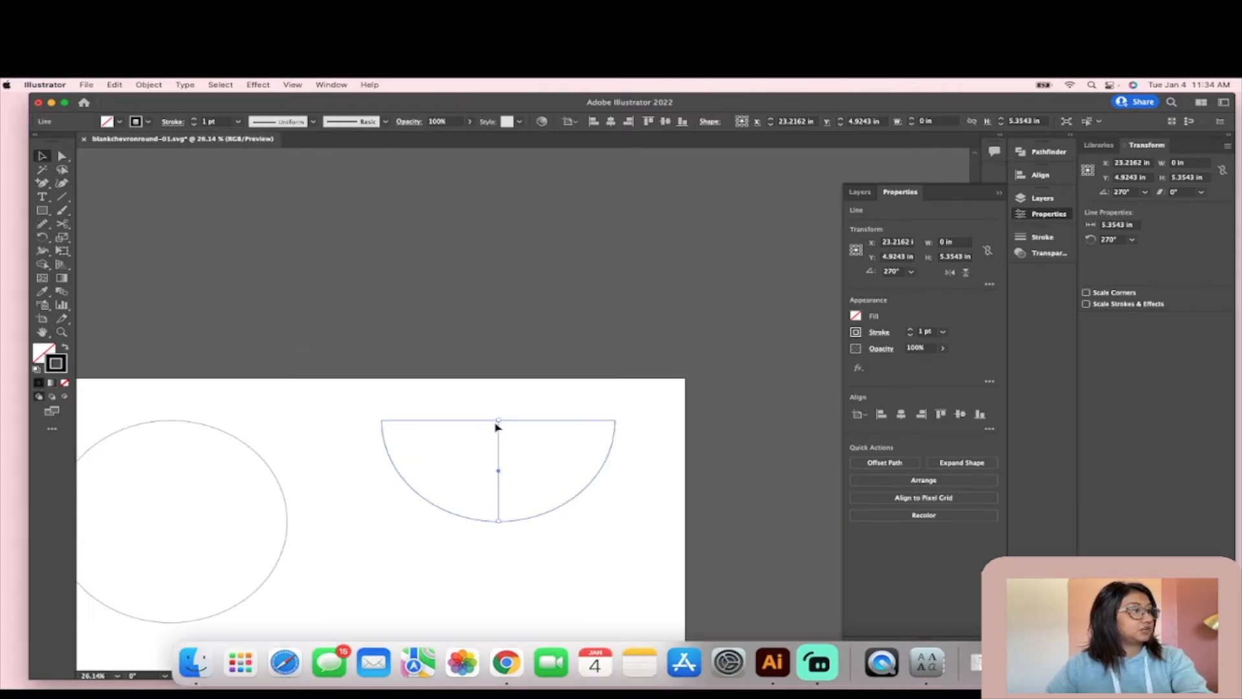
Step: Change the stroke colour of the half circle's vertical centre line to purple
key(backslash)
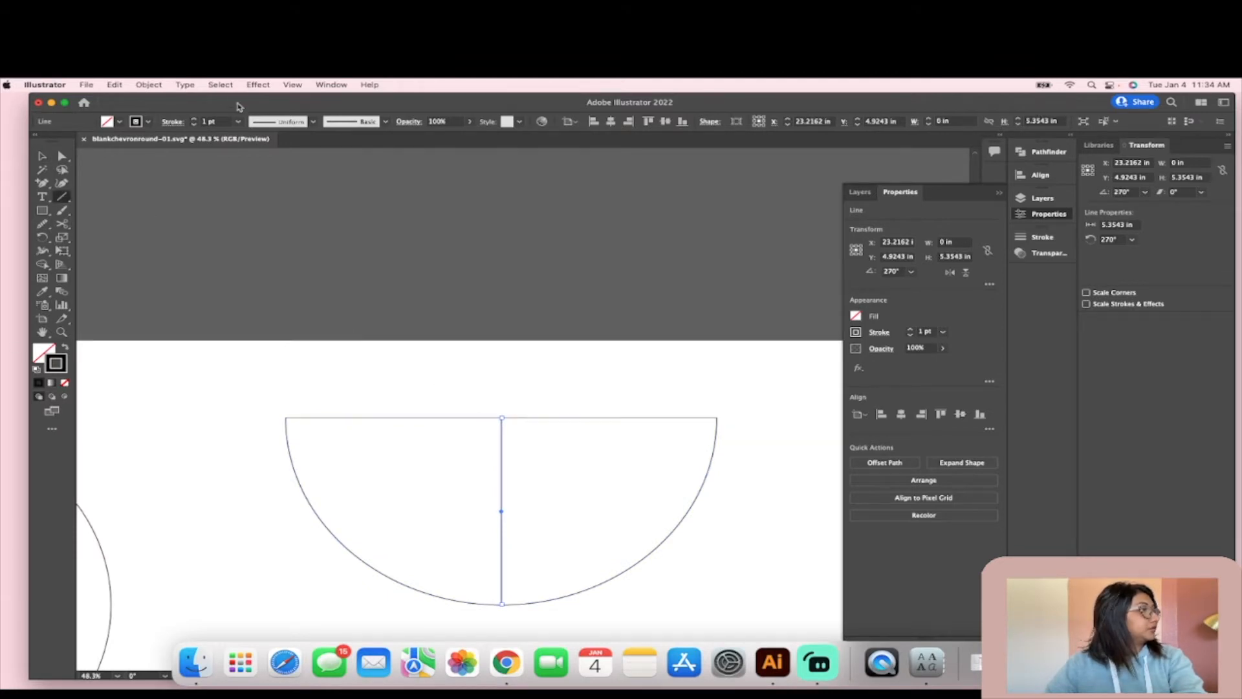
click(150, 122)
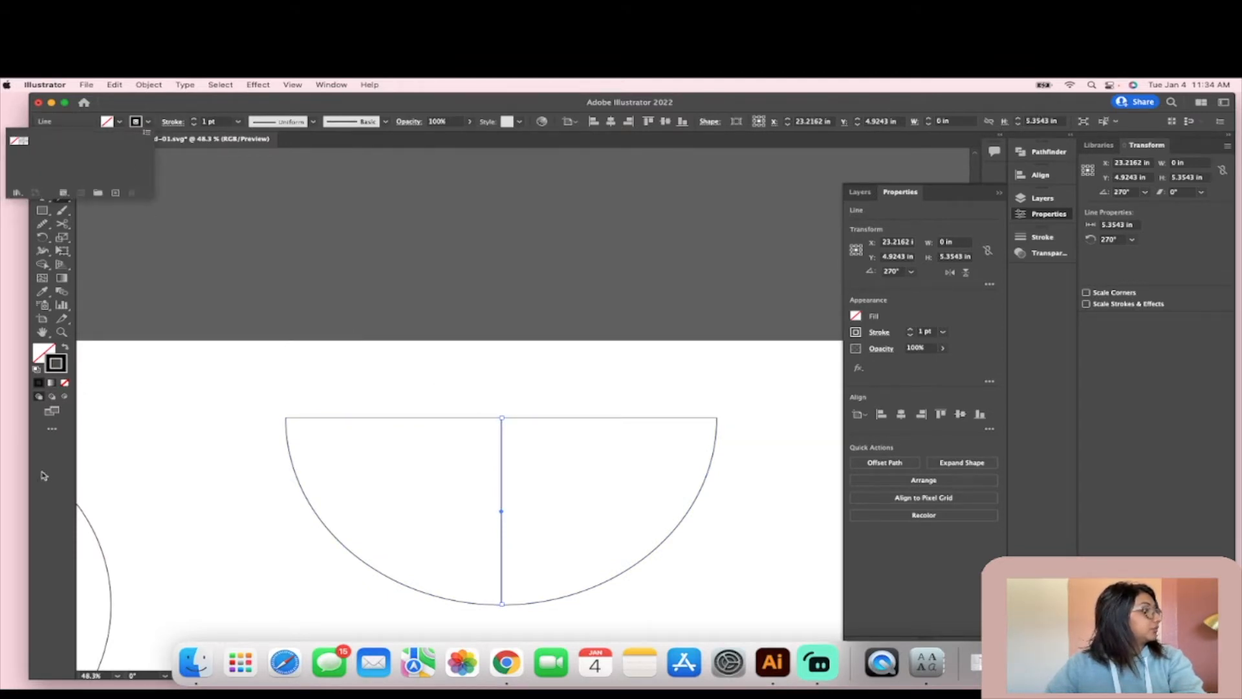
click(55, 363)
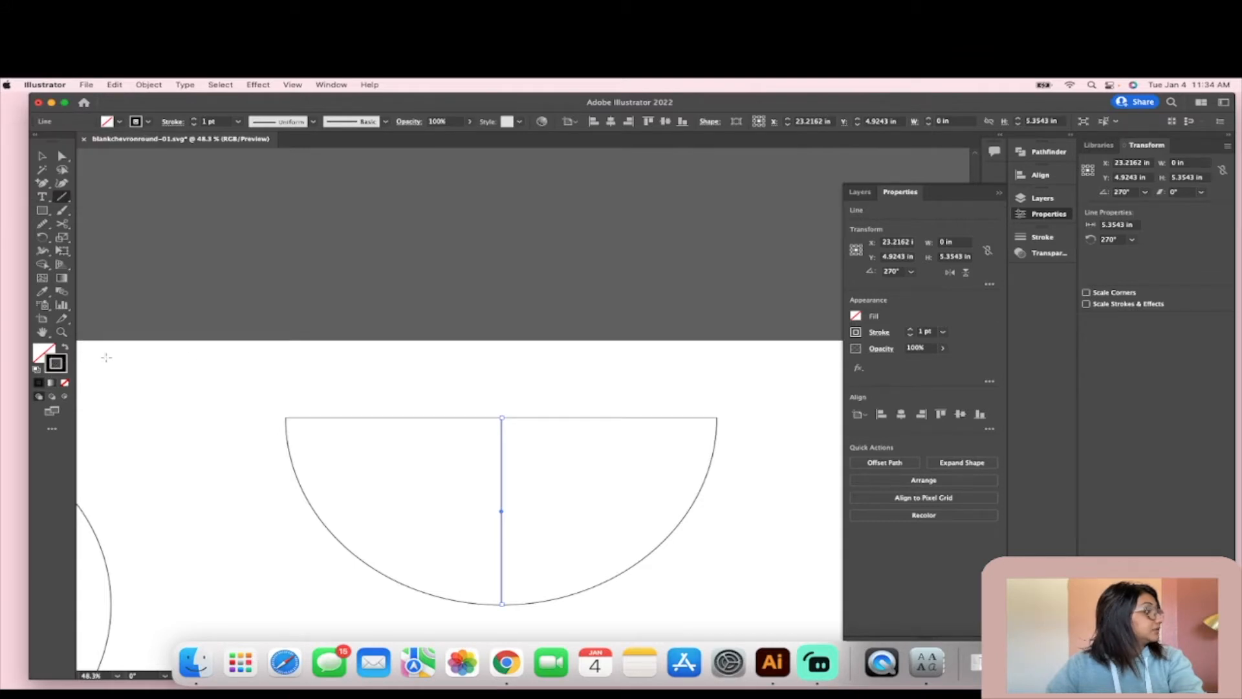
double_click(58, 363)
click(625, 339)
click(574, 351)
click(726, 319)
click(692, 268)
click(605, 429)
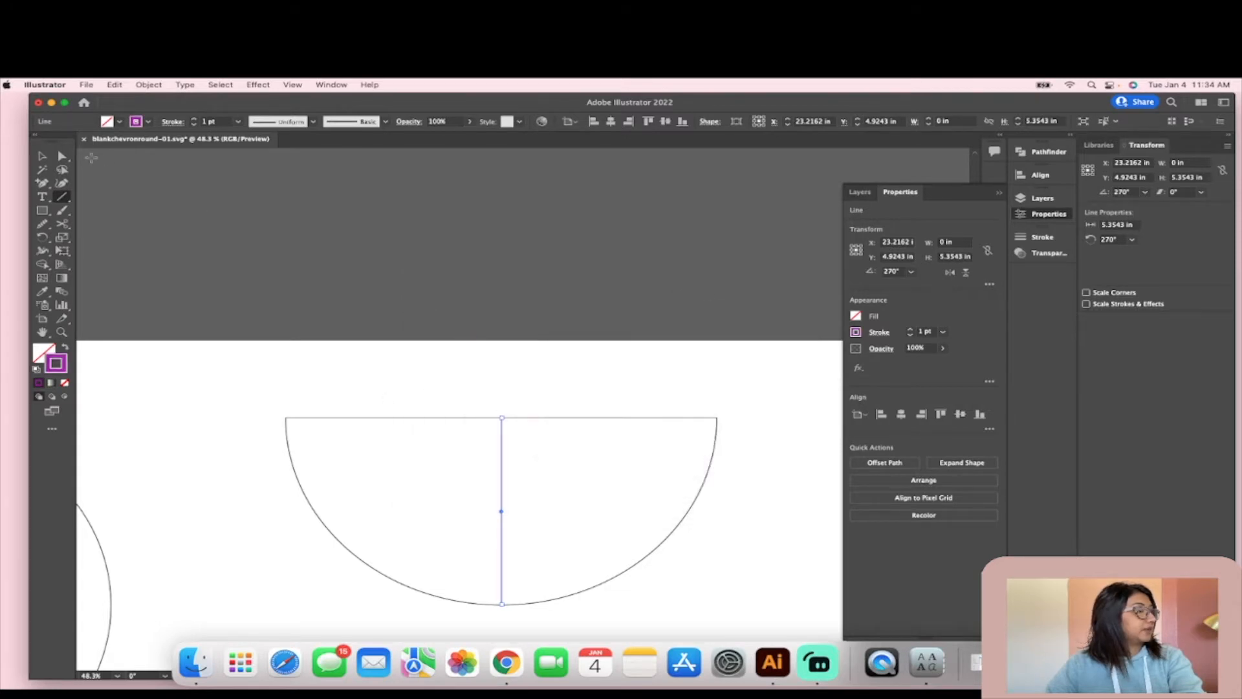
Step: Draw a 225° diagonal line about 5.25 in long from near the top of the vertical centre line down to the half circle's left arc
key(v)
scroll(537, 411, down, 2)
key(backslash)
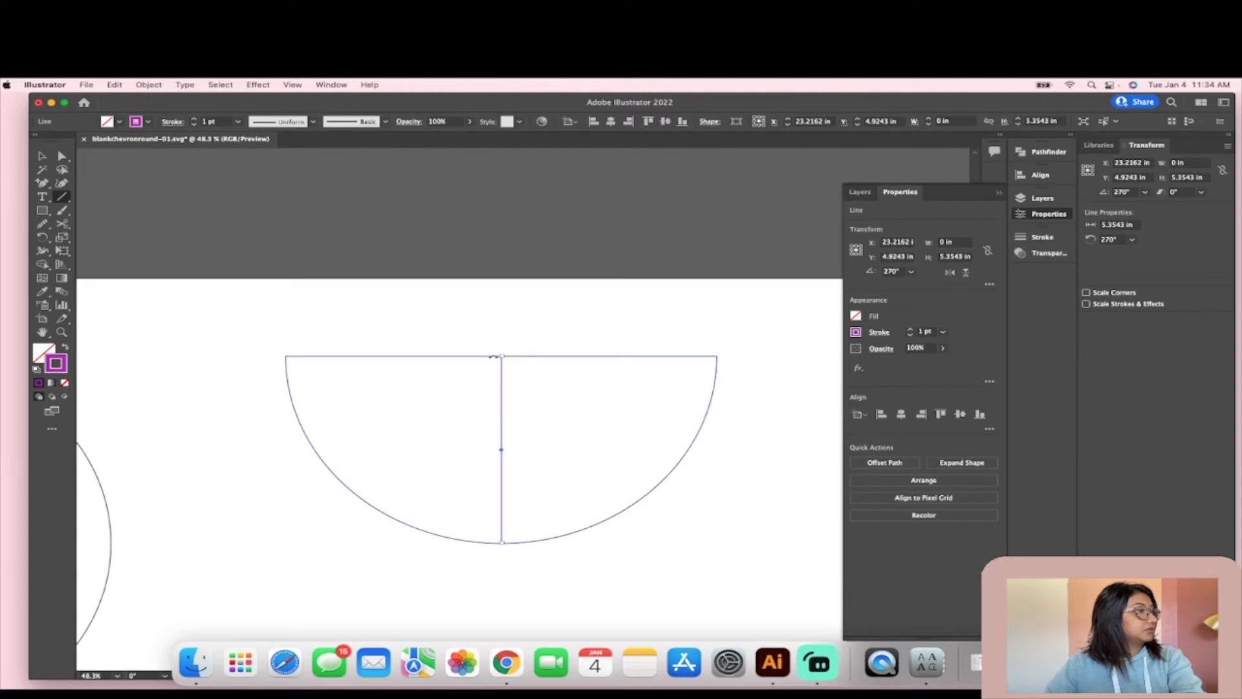
scroll(426, 420, down, 1)
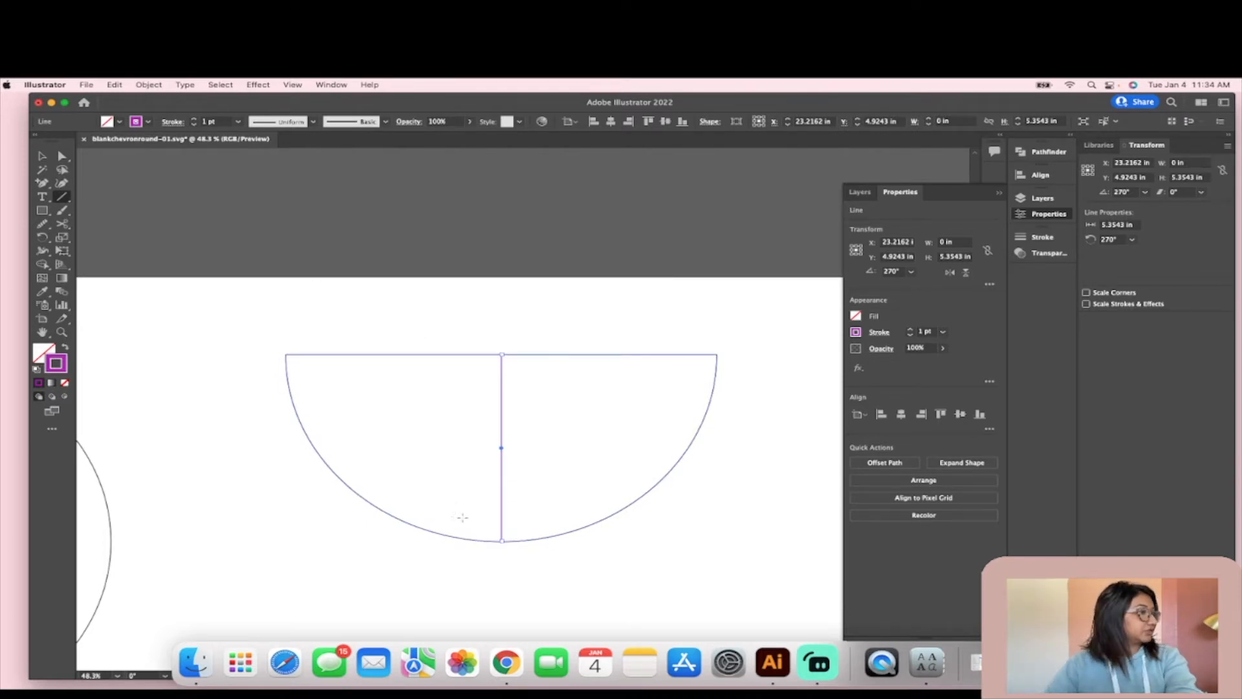
click(58, 196)
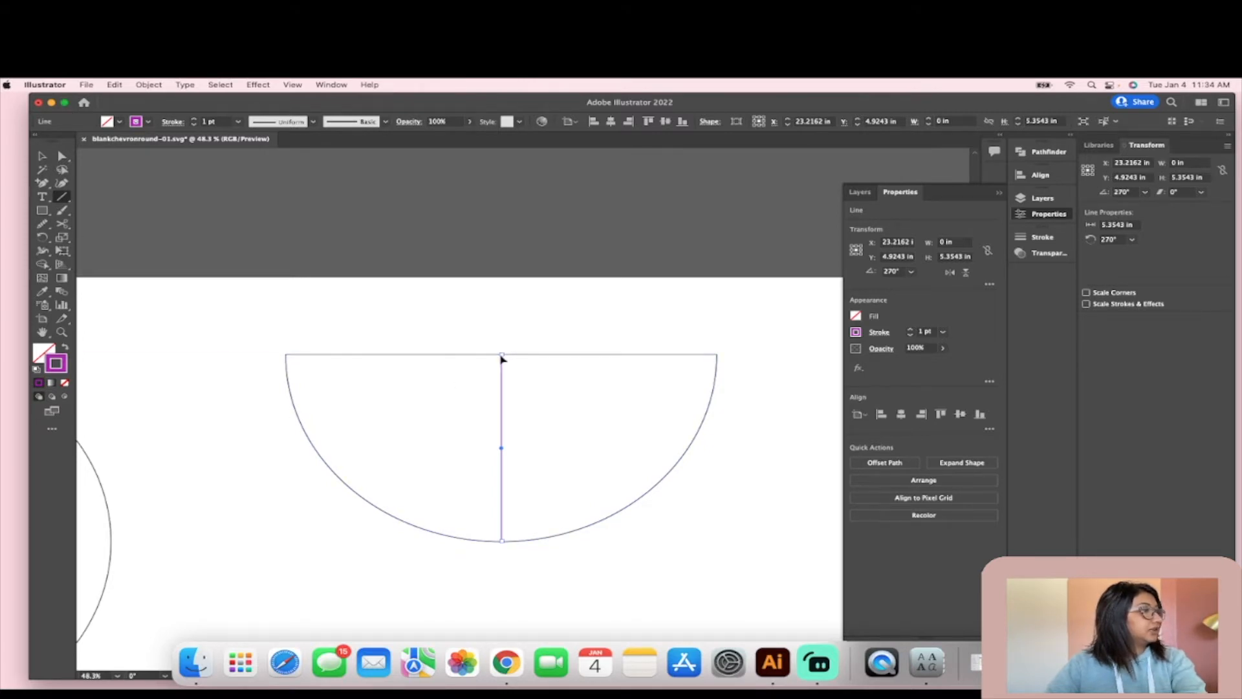
key(super+1)
click(61, 198)
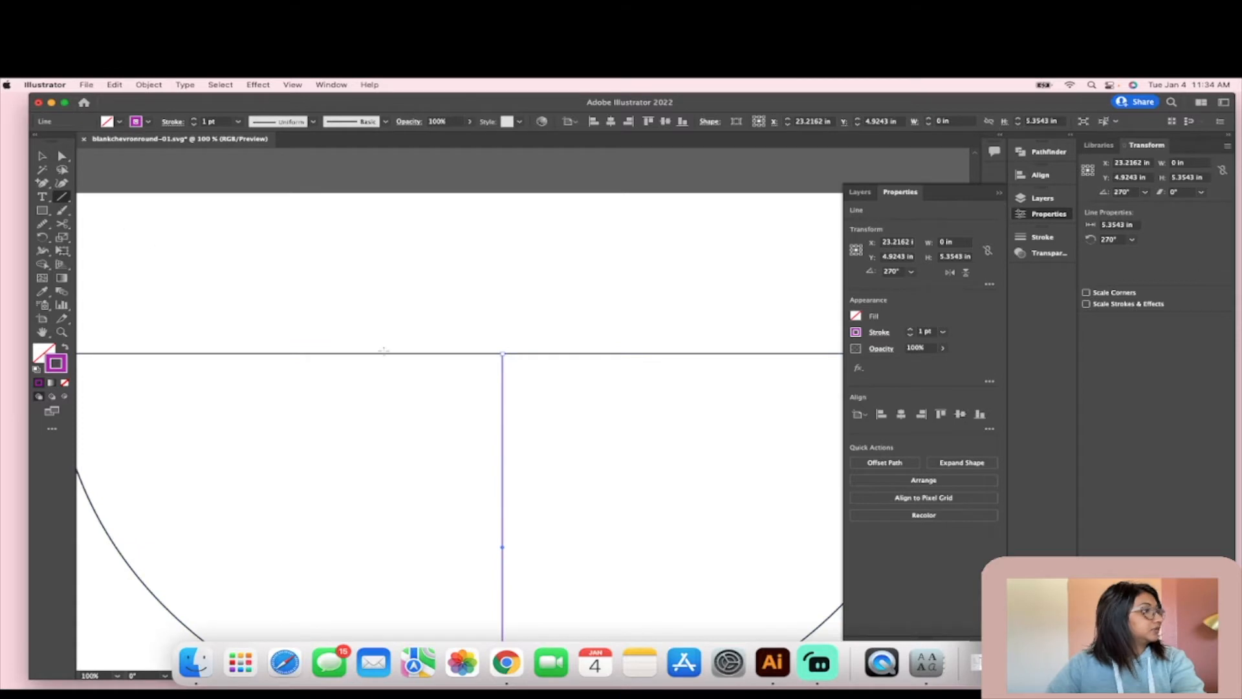
drag(502, 355, 188, 622)
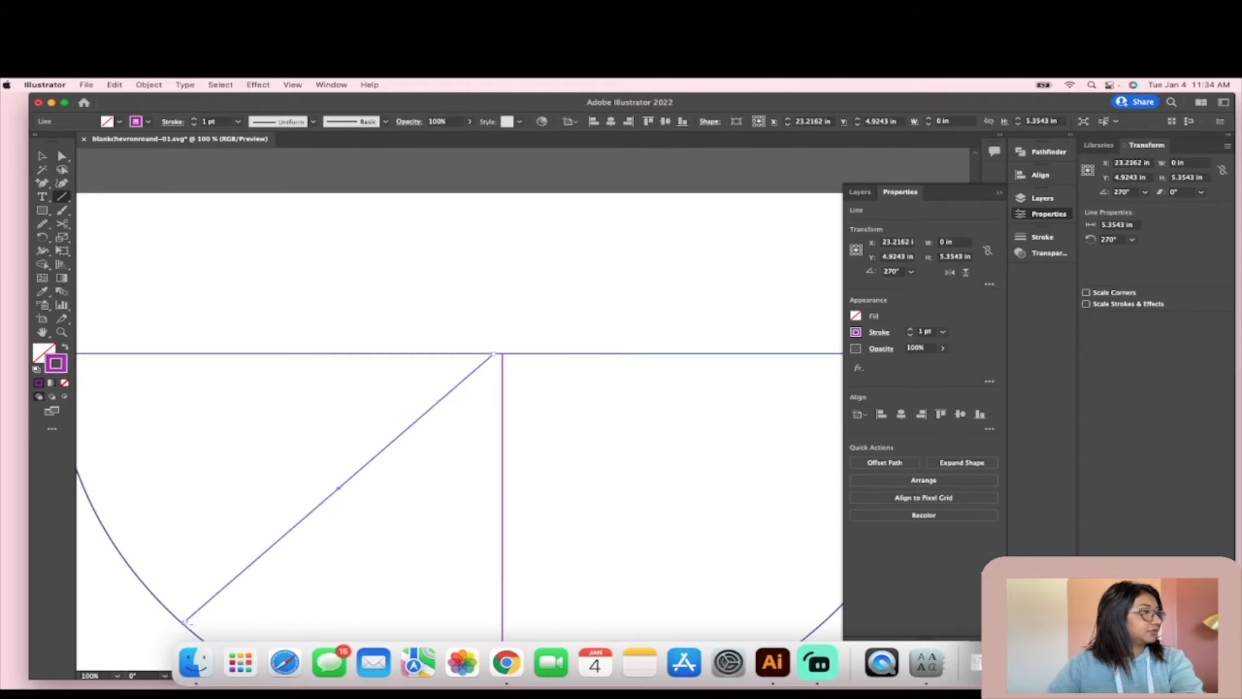
Step: Move the diagonal line so that its upper end meets the top of the vertical centre line
click(62, 156)
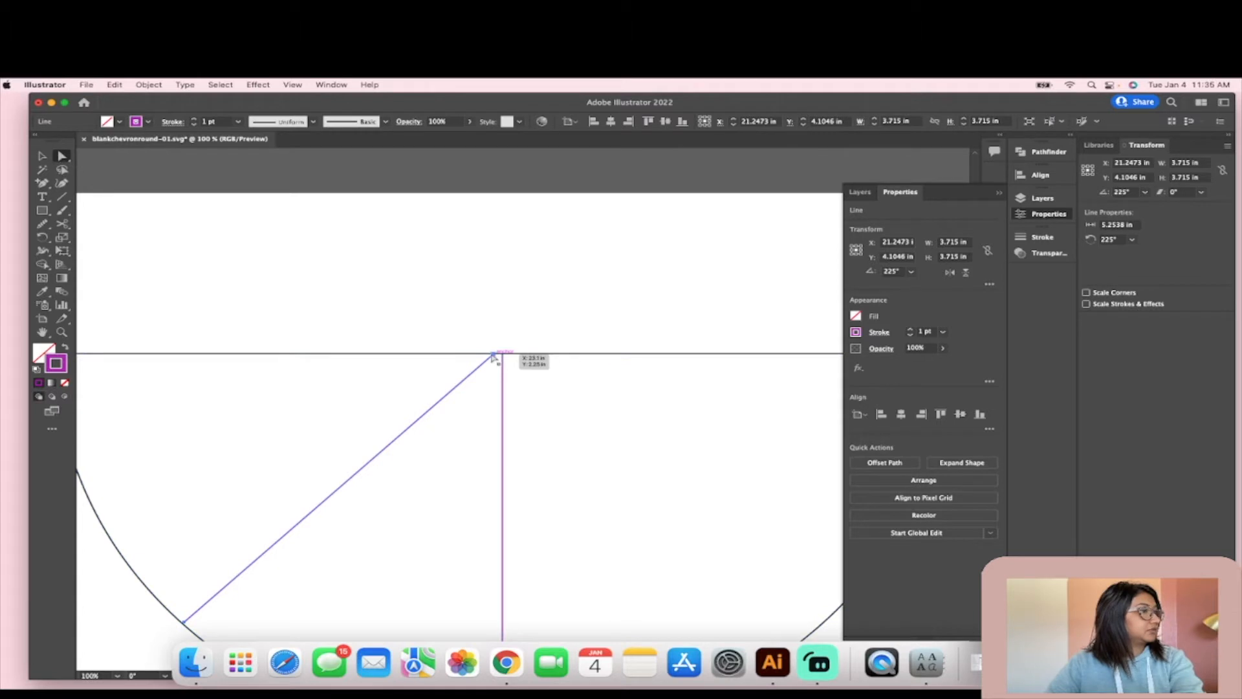
drag(496, 357, 504, 356)
click(544, 423)
key(super+0)
click(507, 393)
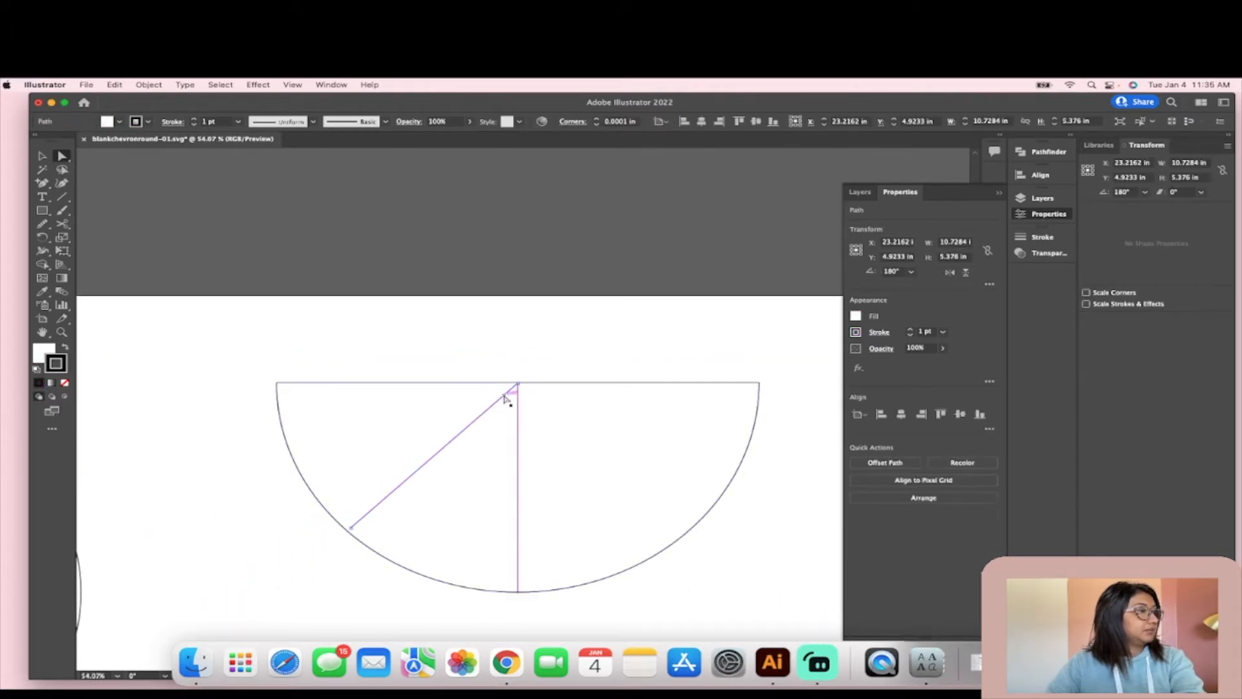
drag(522, 406, 520, 409)
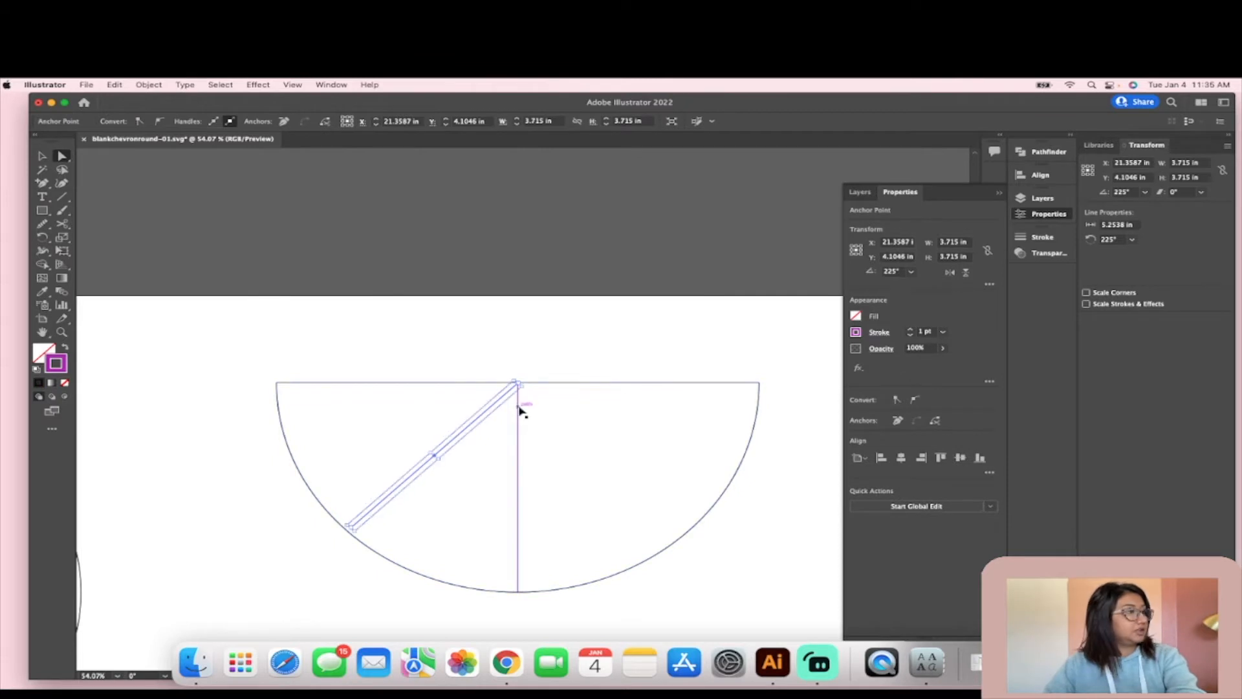
key(super+v)
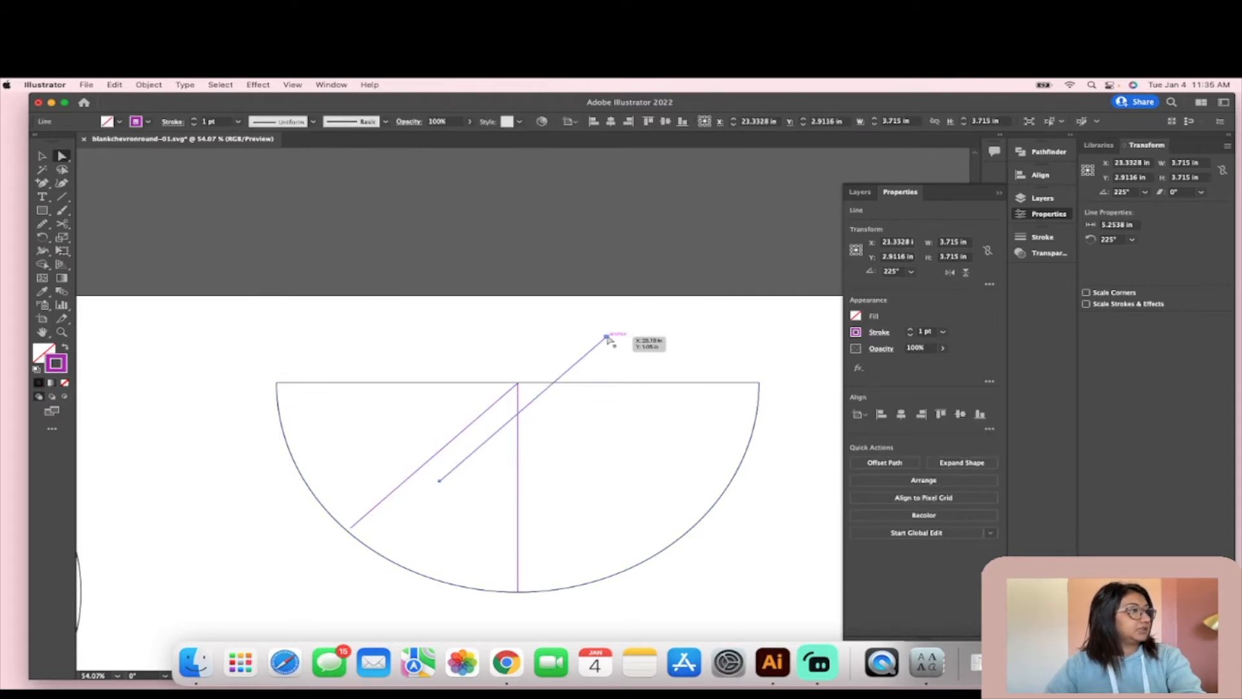
click(153, 87)
mouse_move(165, 104)
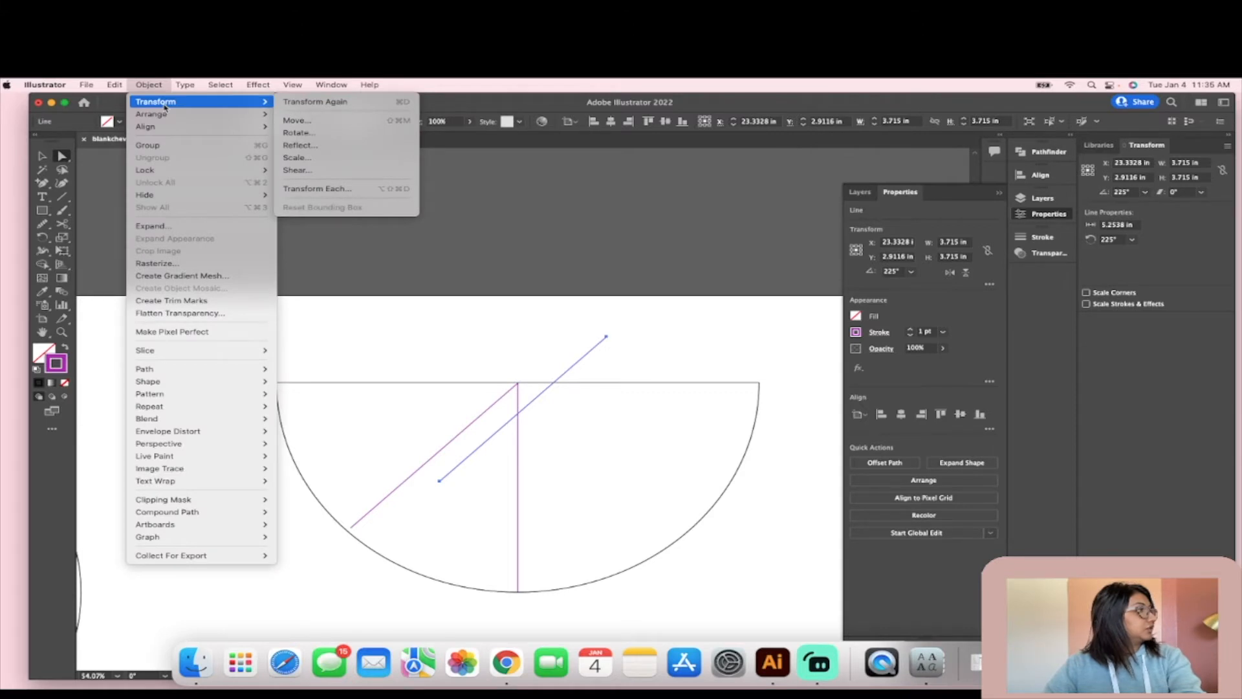
mouse_move(185, 85)
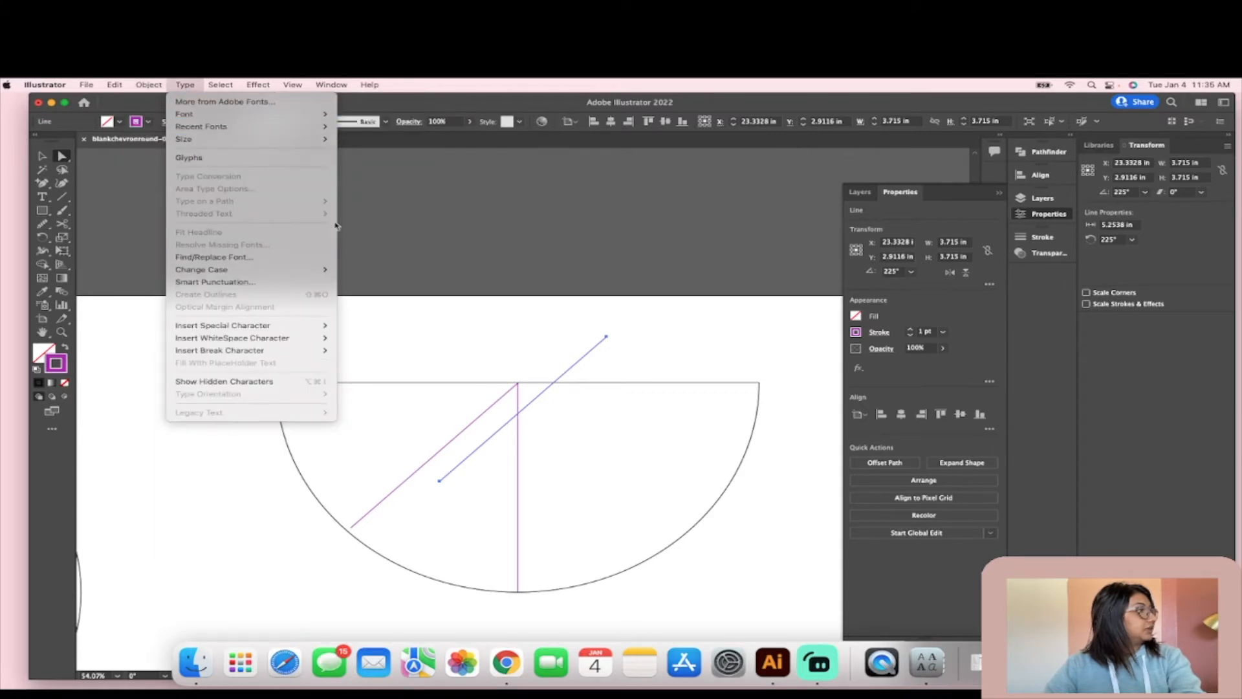
click(518, 218)
click(603, 339)
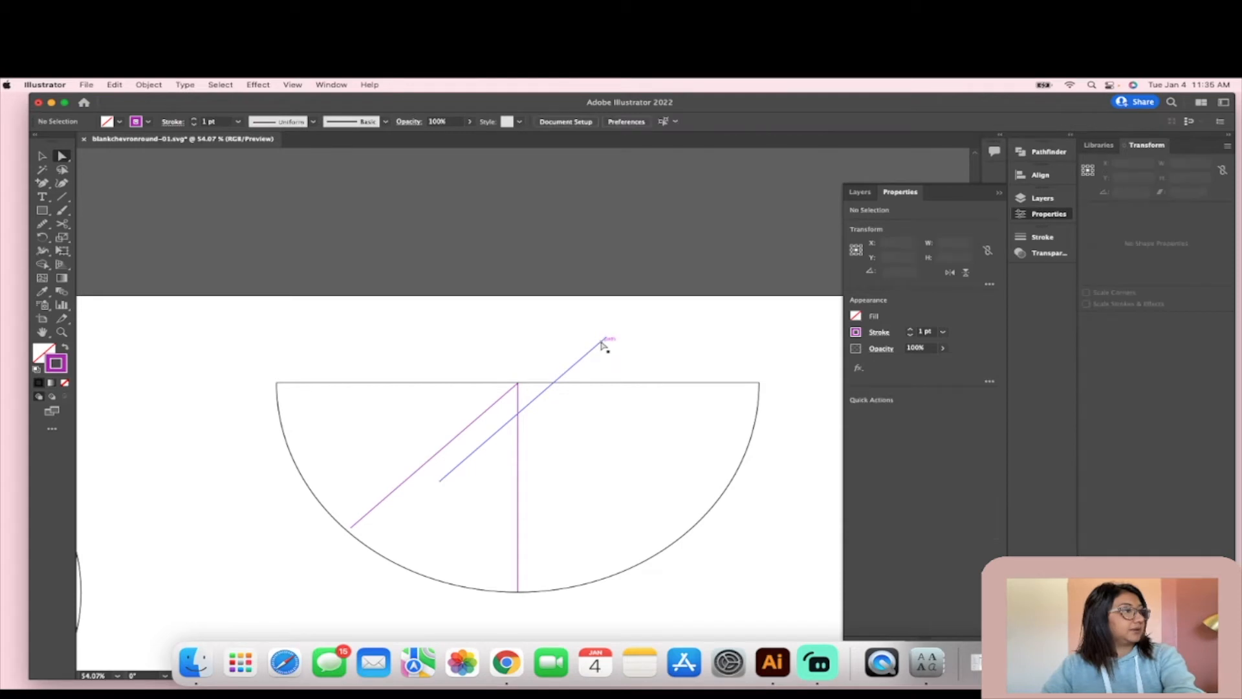
click(602, 343)
key(Delete)
Step: Extend the lower end of the diagonal line to the arc, keeping its 225° angle, for a length of about 5.36 in
click(425, 461)
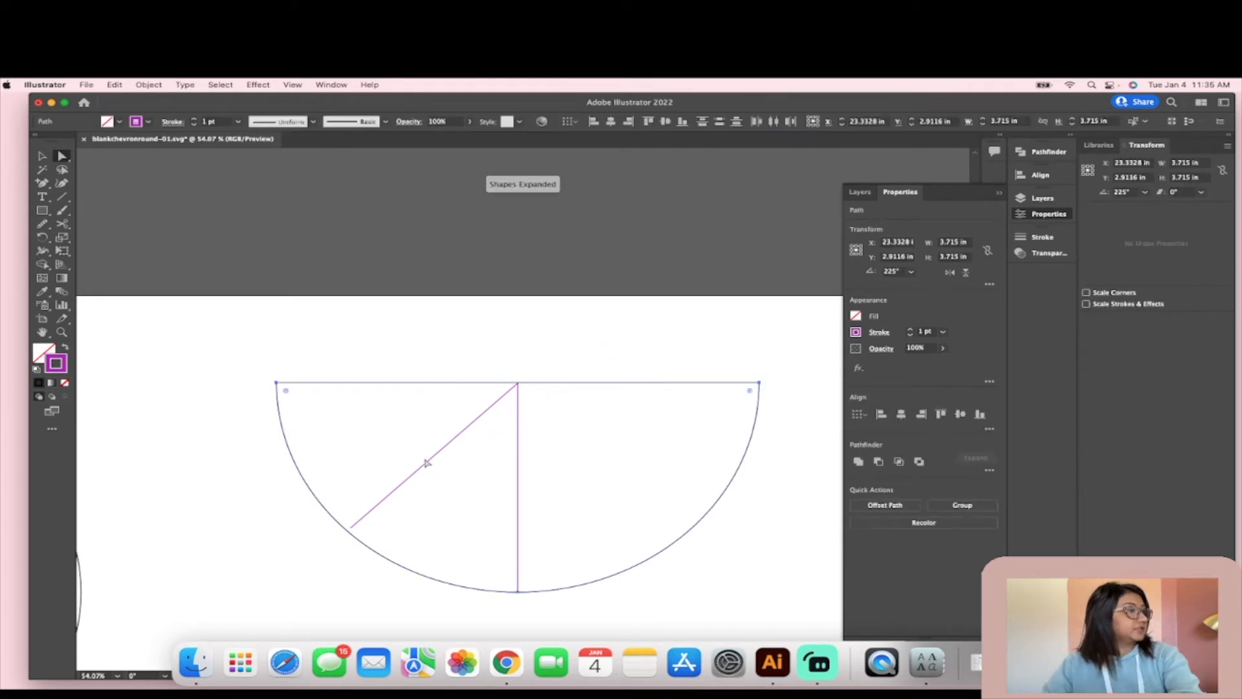
click(427, 461)
drag(352, 527, 349, 530)
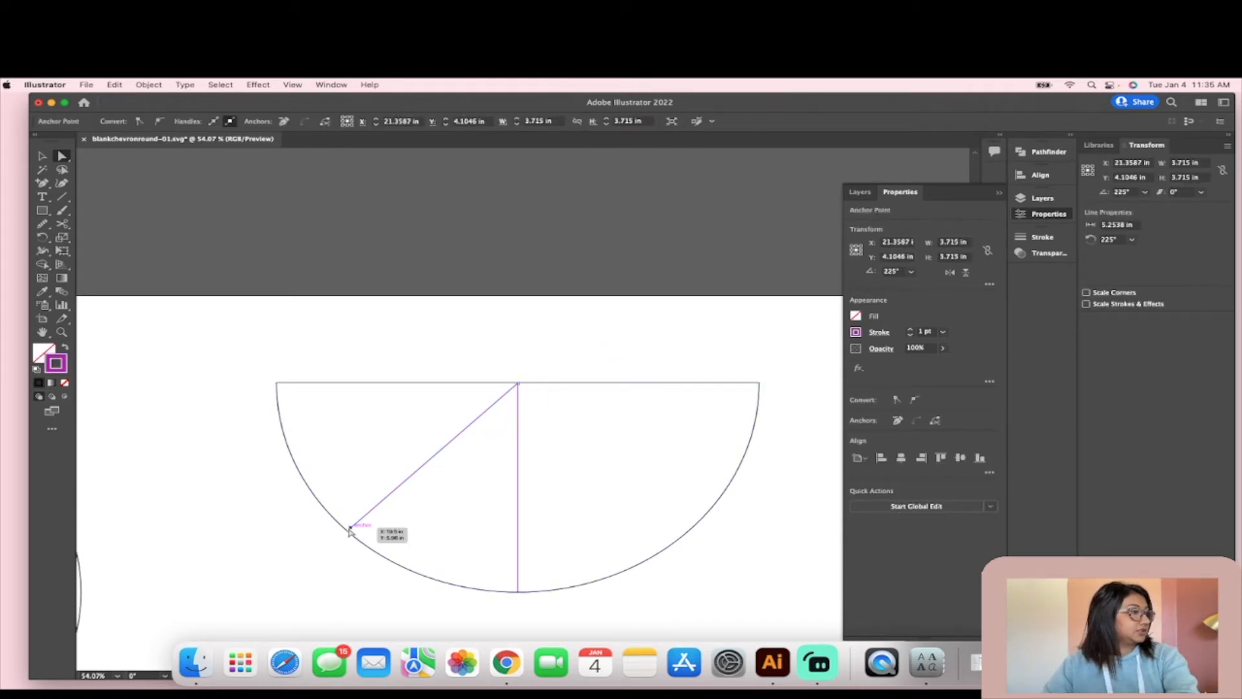
click(350, 529)
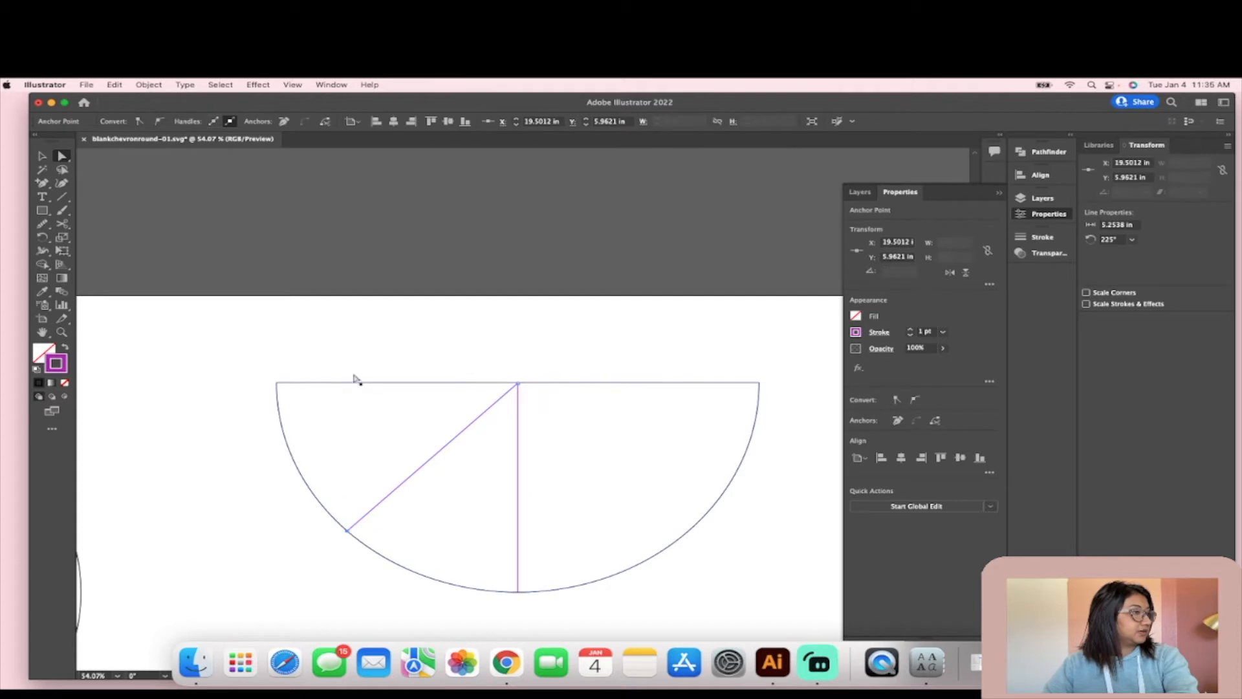
click(354, 433)
Step: Duplicate the diagonal line directly below the original, with its upper end on the vertical centre line and its centre at about Y 5.68 in
click(482, 419)
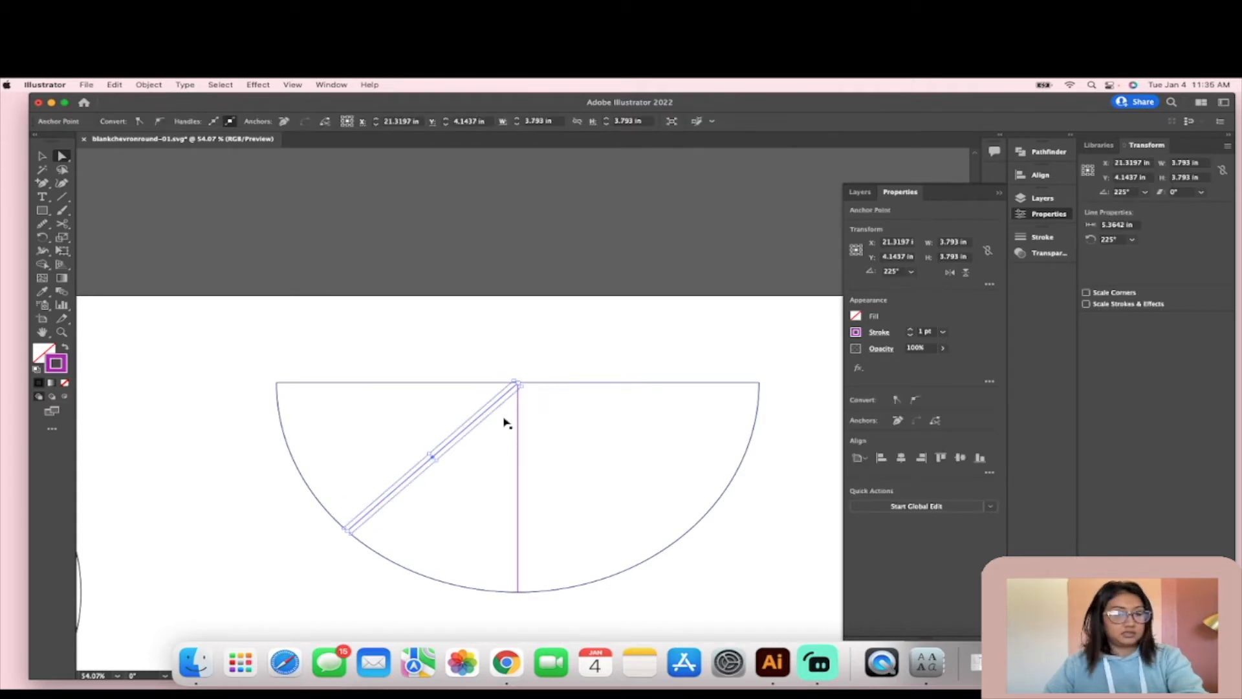
key(super+v)
drag(519, 408, 436, 516)
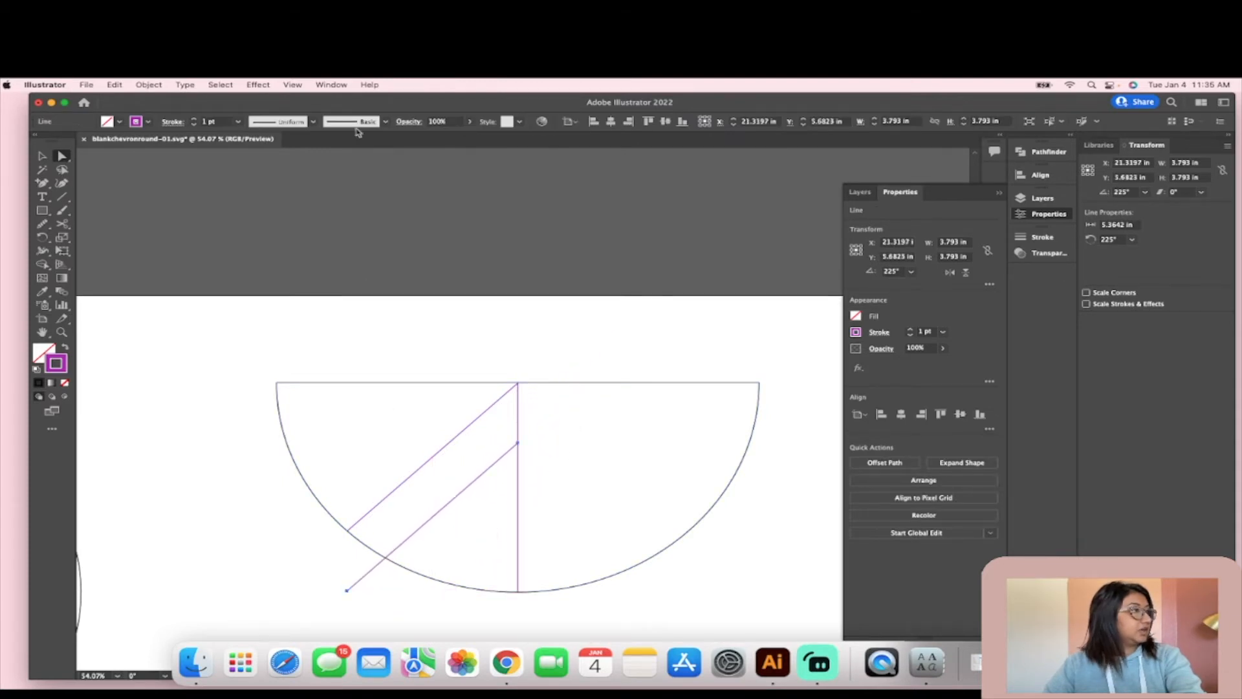
click(270, 86)
mouse_move(292, 84)
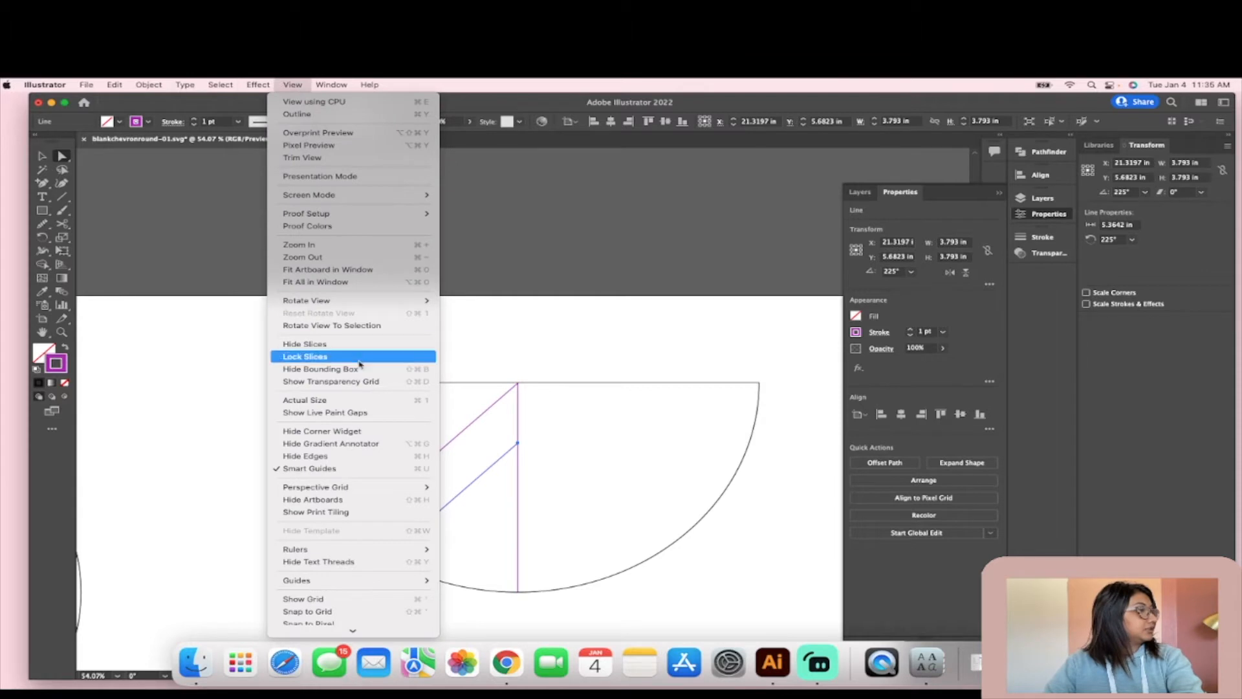
click(399, 611)
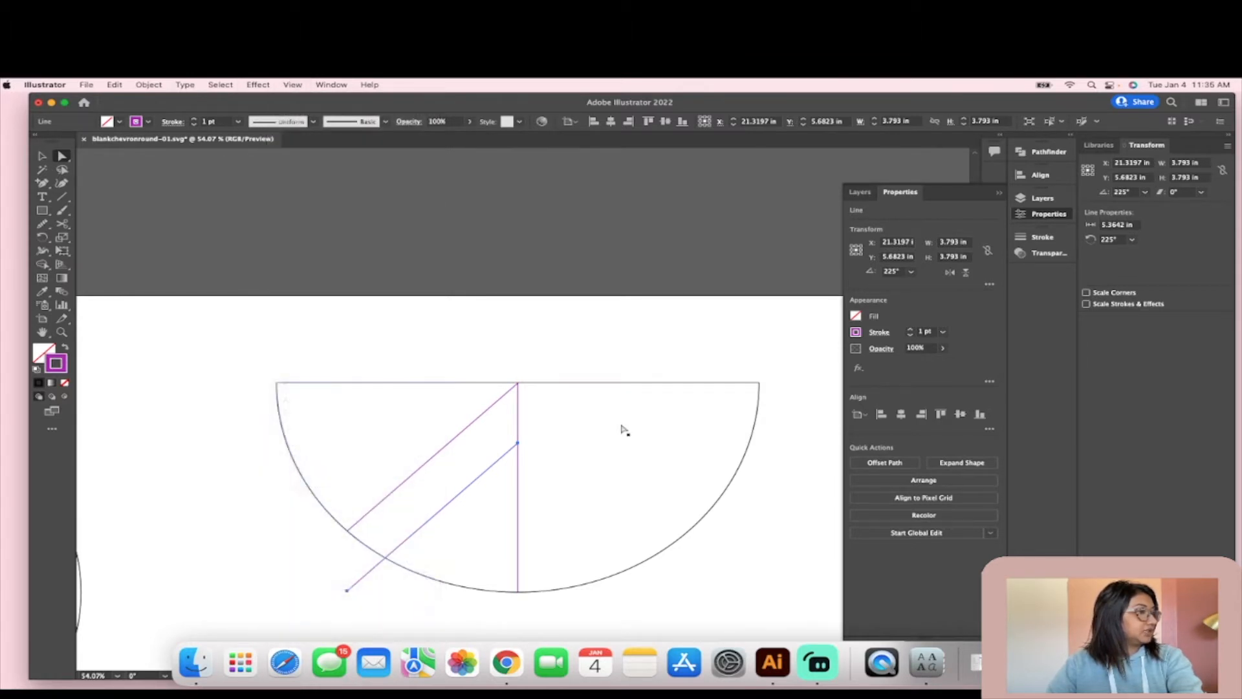
Step: Shorten the second diagonal line to about 4.08 in by pulling its lower end back inside the arc
click(624, 430)
scroll(482, 499, left, 1)
click(487, 495)
scroll(487, 497, up, 8)
scroll(496, 474, down, 8)
click(381, 560)
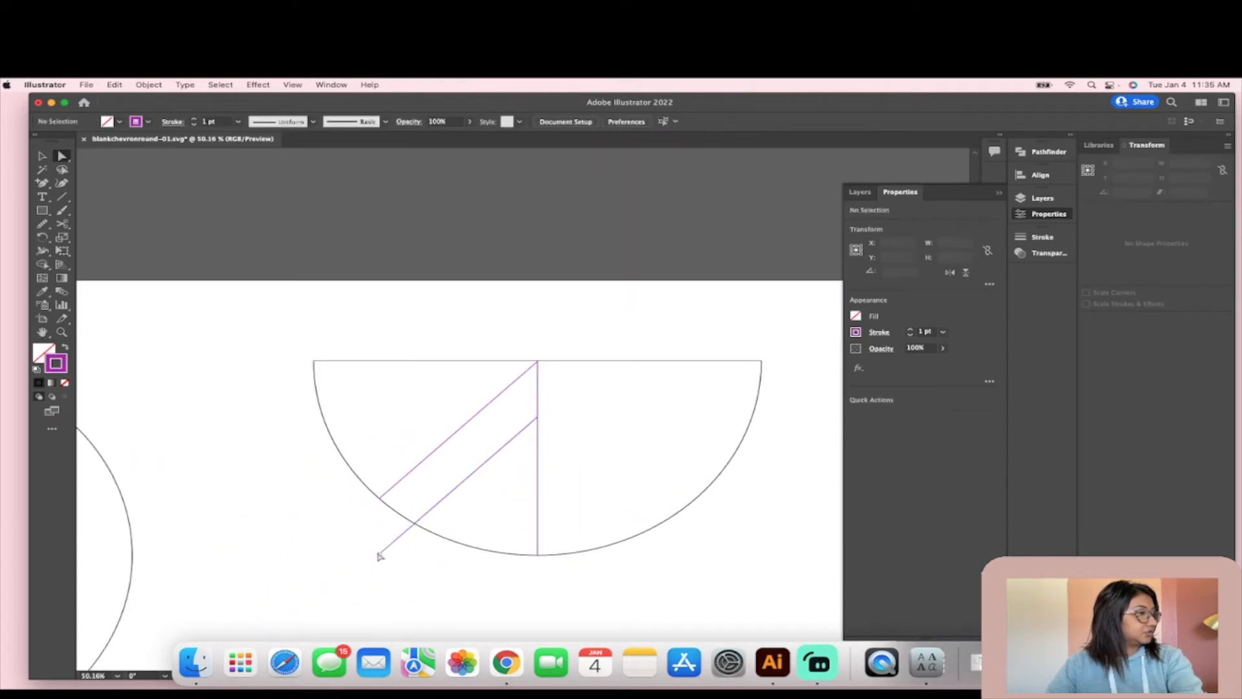
scroll(381, 555, up, 3)
drag(379, 556, 439, 499)
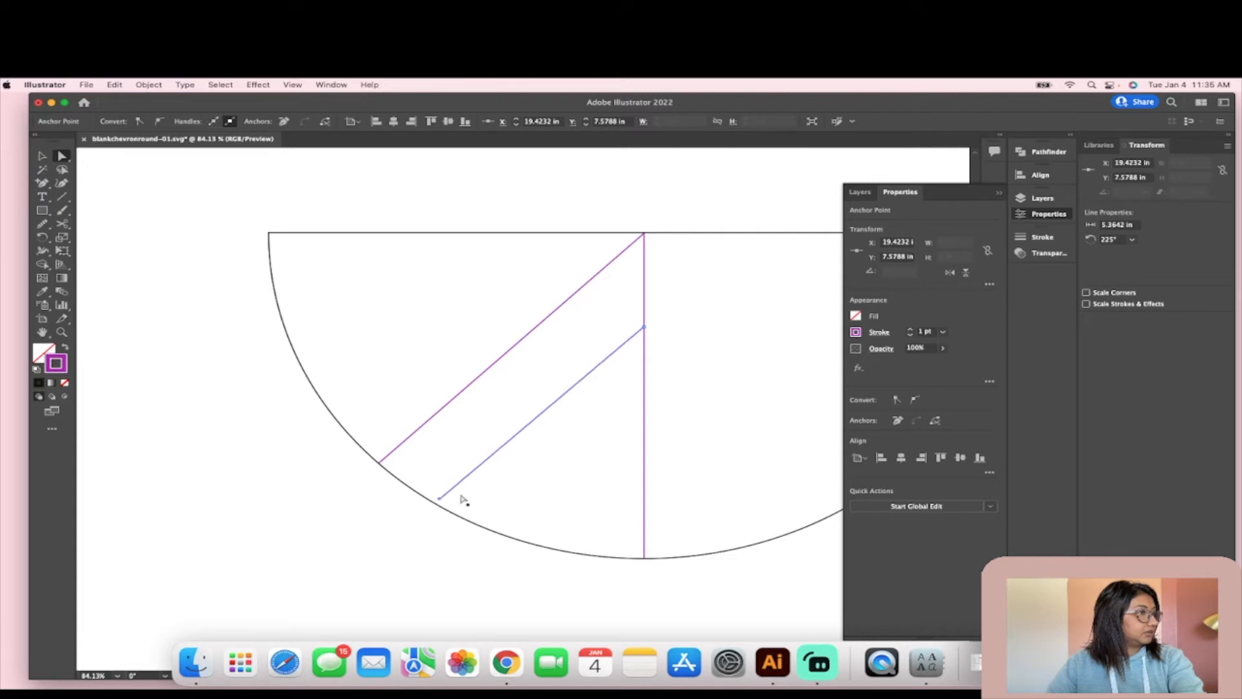
click(550, 437)
Step: Adjust the lower end of the second diagonal line so that it lands exactly on the arc
click(451, 493)
scroll(453, 495, up, 3)
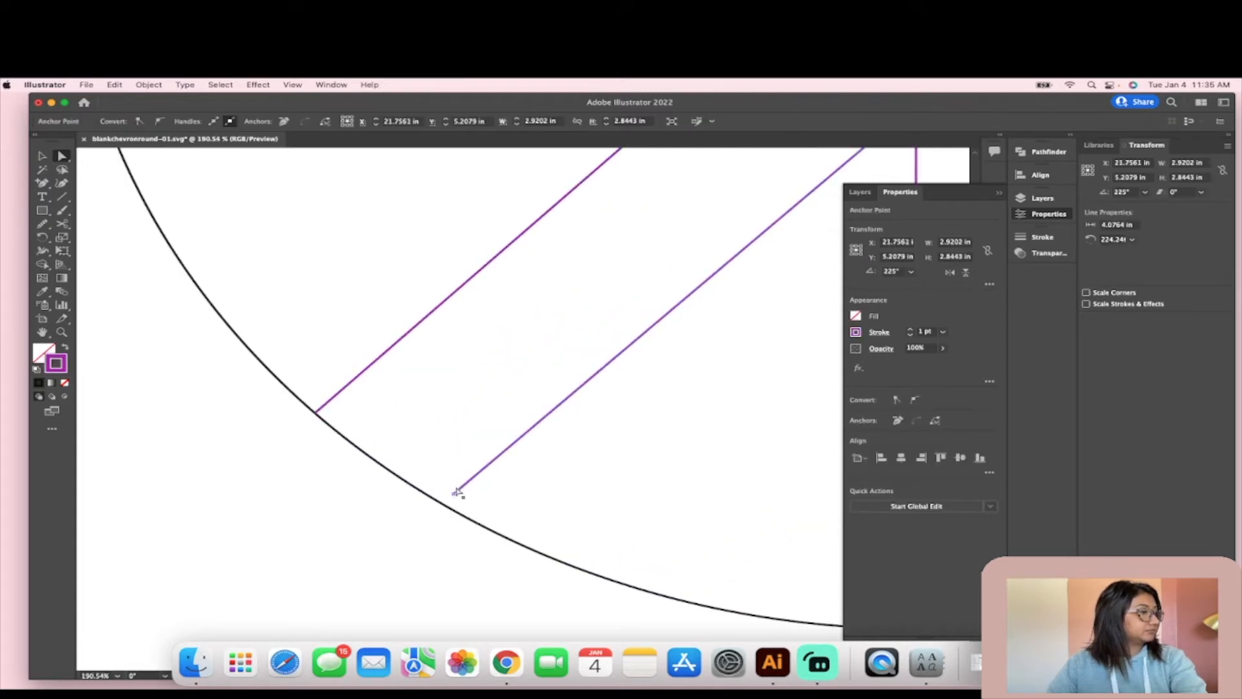
drag(456, 496, 450, 509)
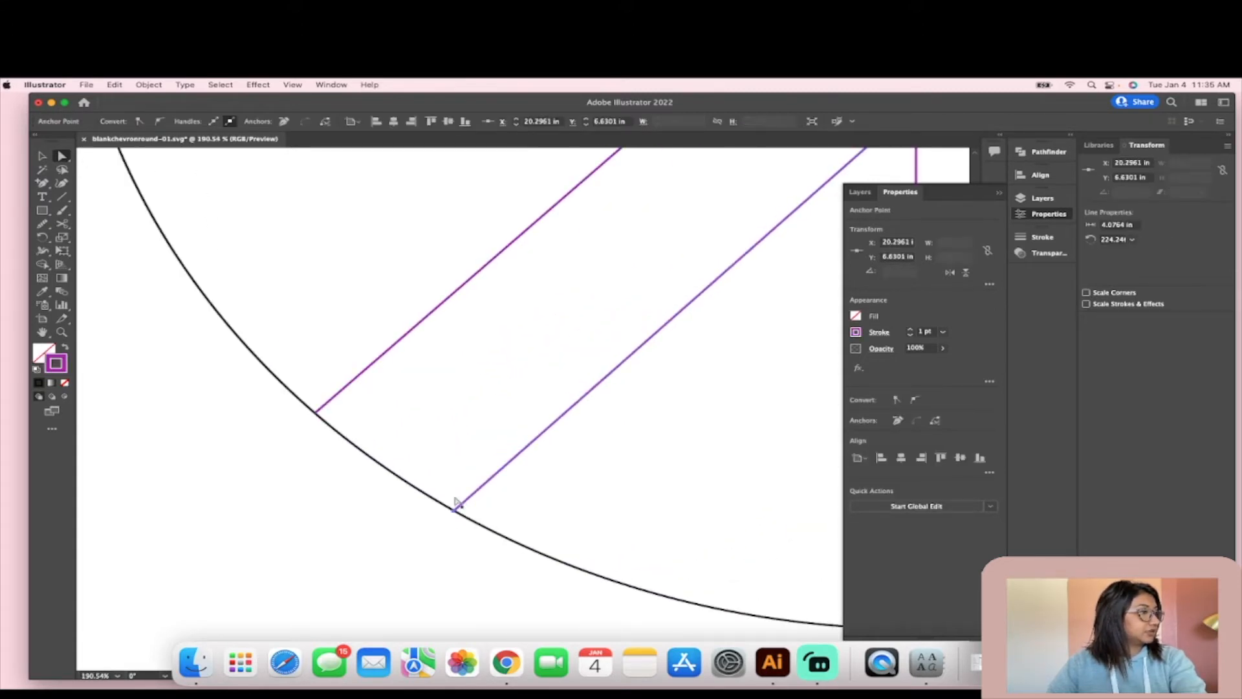
click(513, 494)
Step: Copy both diagonal lines and place the duplicated pair below them, evenly spaced, with the upper ends on the vertical centre line
scroll(513, 493, down, 3)
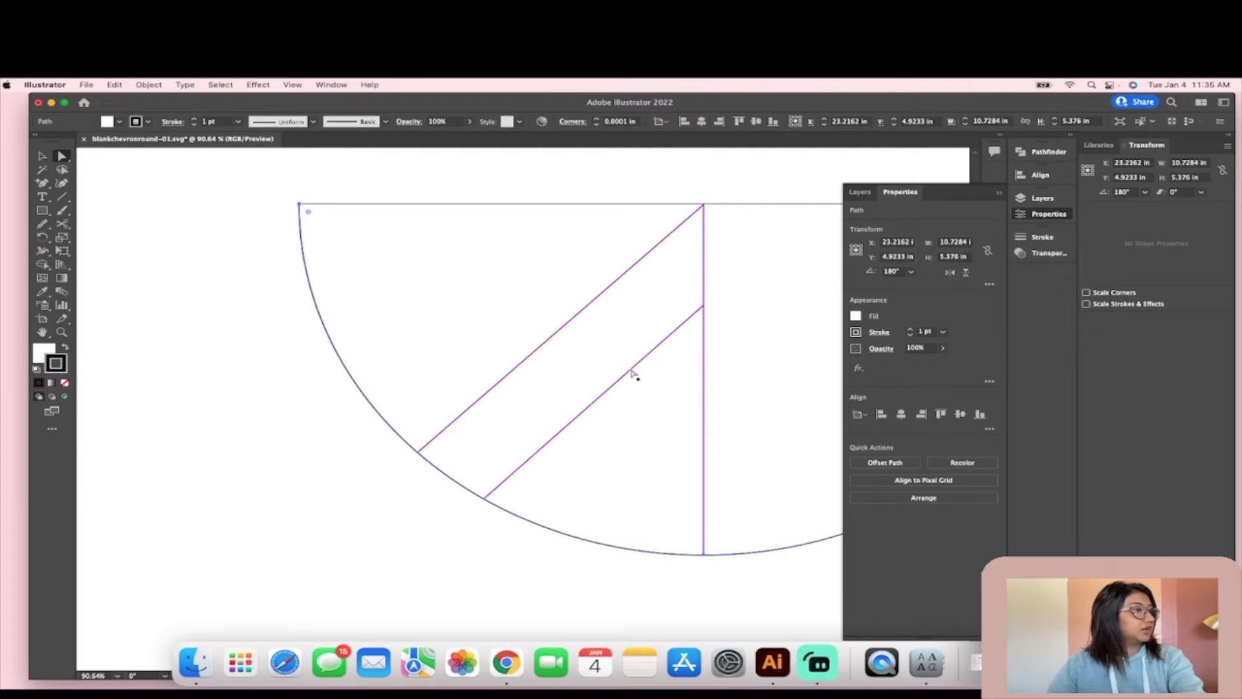
click(632, 369)
shift+click(606, 286)
shift+click(607, 289)
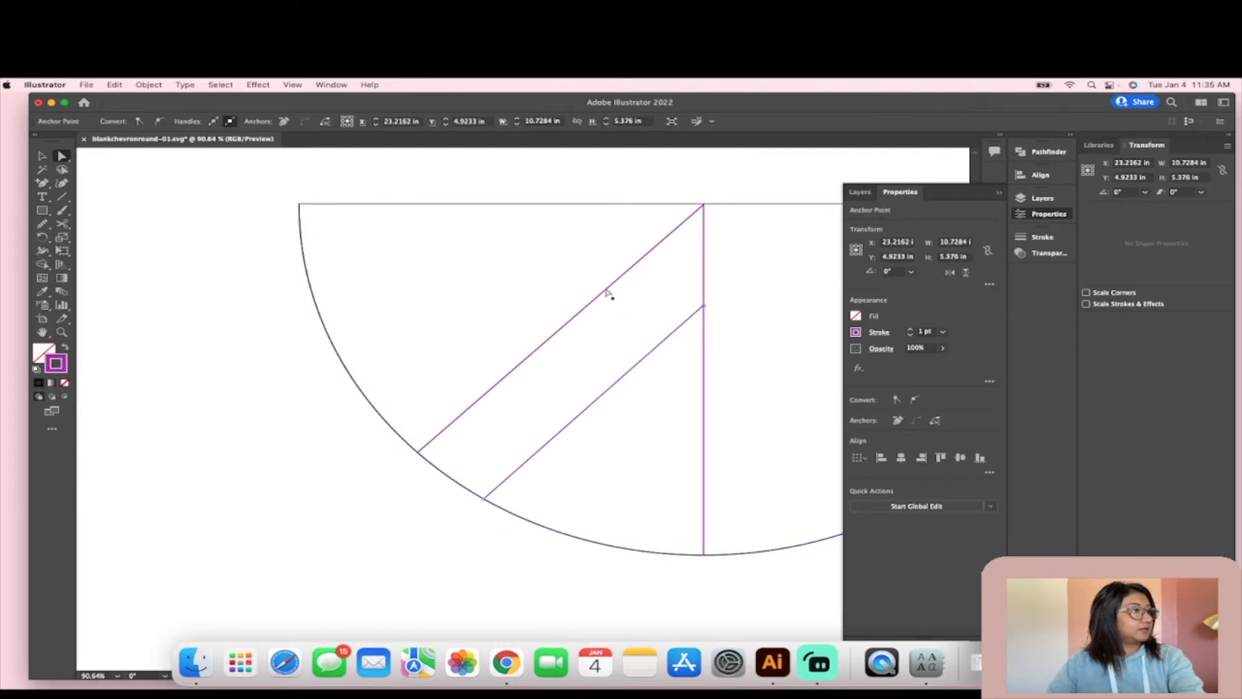
shift+click(608, 289)
key(super+c)
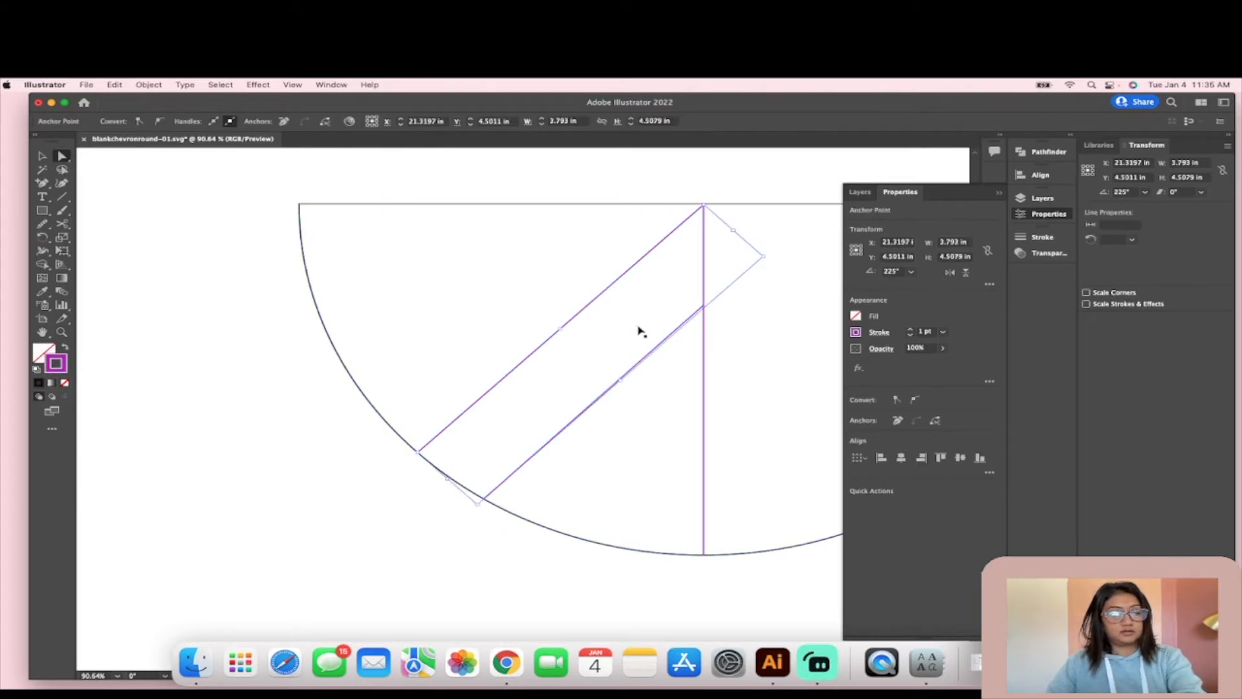
key(super+v)
drag(642, 331, 674, 536)
click(675, 538)
click(742, 471)
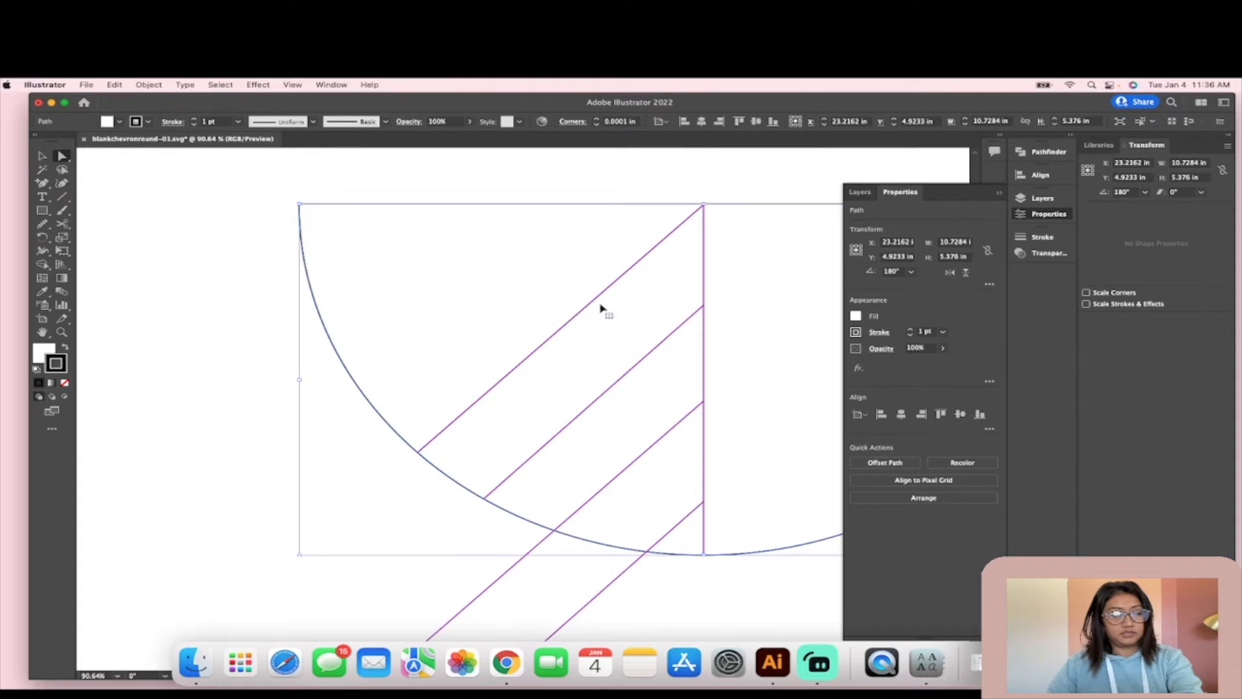
Step: Paste another pair of diagonal lines and place it up and to the left of the first diagonal, continuing the even spacing
key(super+v)
mouse_move(586, 337)
mouse_down()
mouse_move(535, 260)
mouse_move(536, 305)
mouse_move(527, 264)
mouse_move(566, 338)
mouse_up()
key(super+z)
key(super+z)
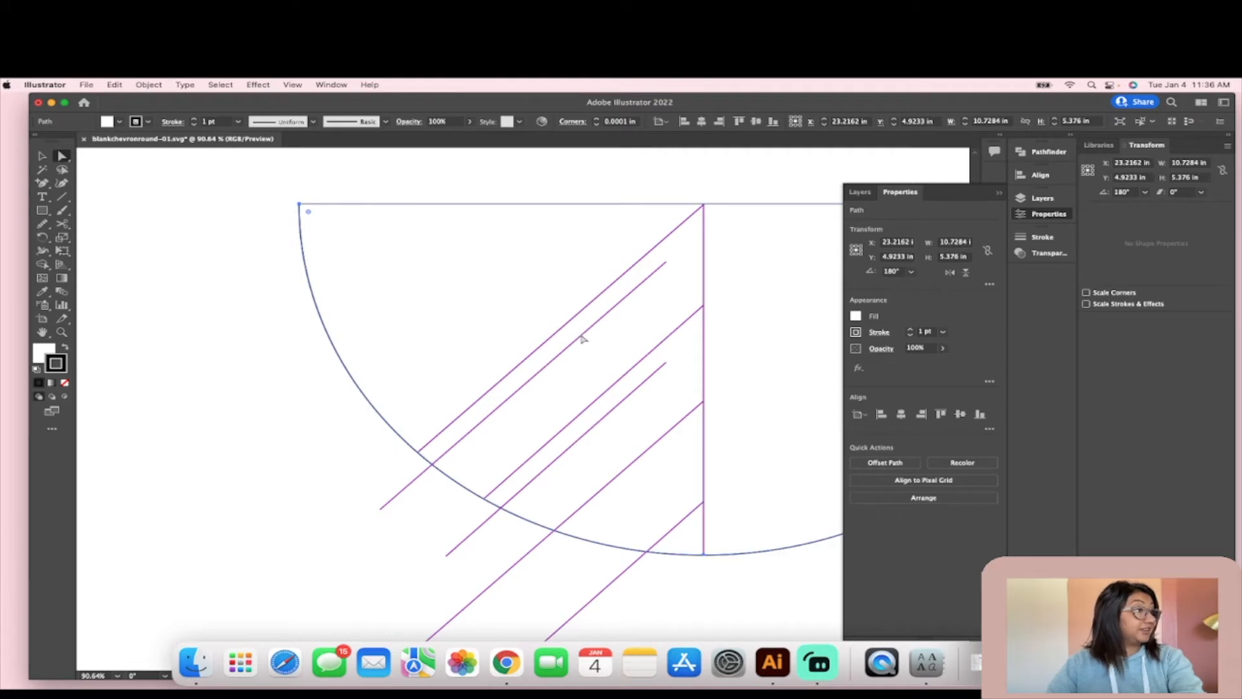
click(582, 335)
drag(631, 401, 540, 244)
Step: Shorten the diagonal just left of the first one to about 4.07 in so that its upper end meets the half circle's straight edge
click(580, 201)
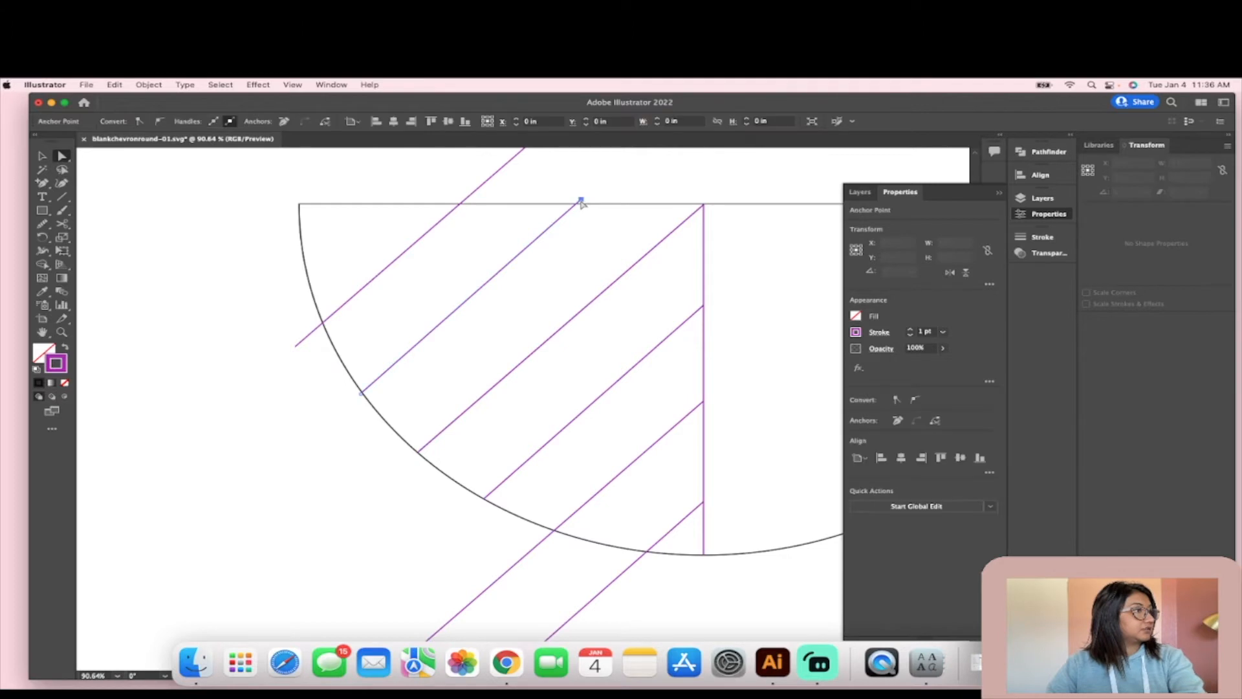
scroll(581, 204, up, 5)
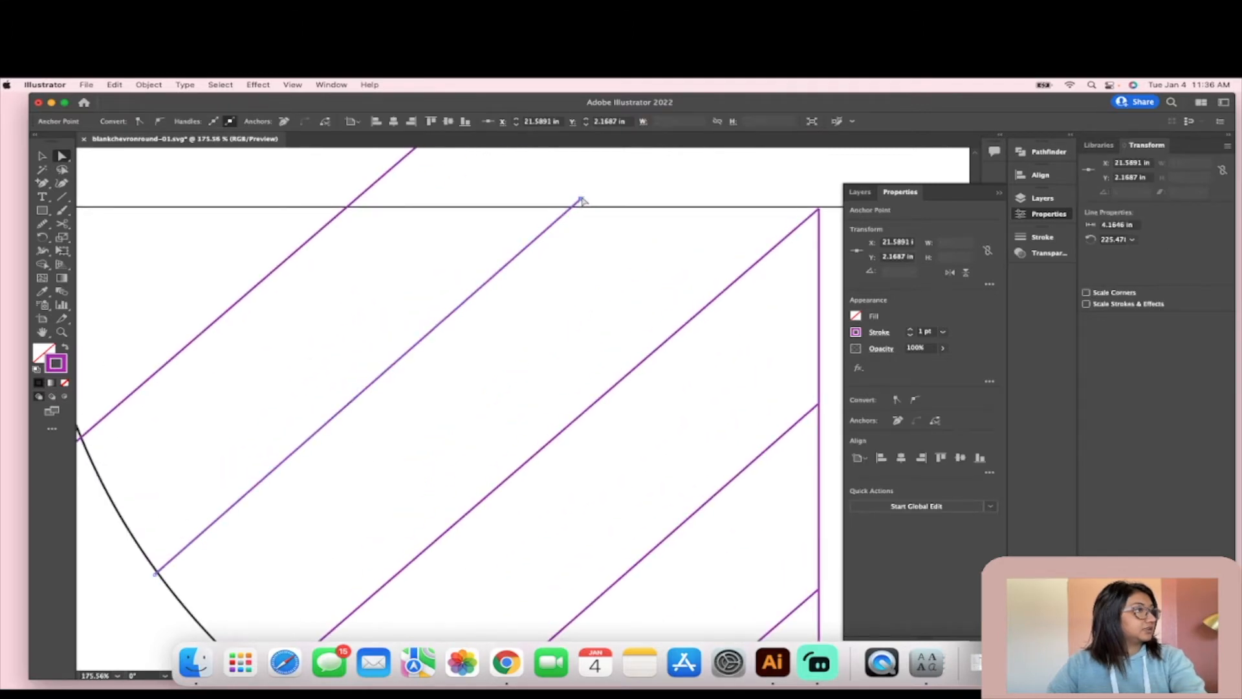
drag(581, 199, 579, 208)
click(582, 188)
scroll(543, 262, down, 3)
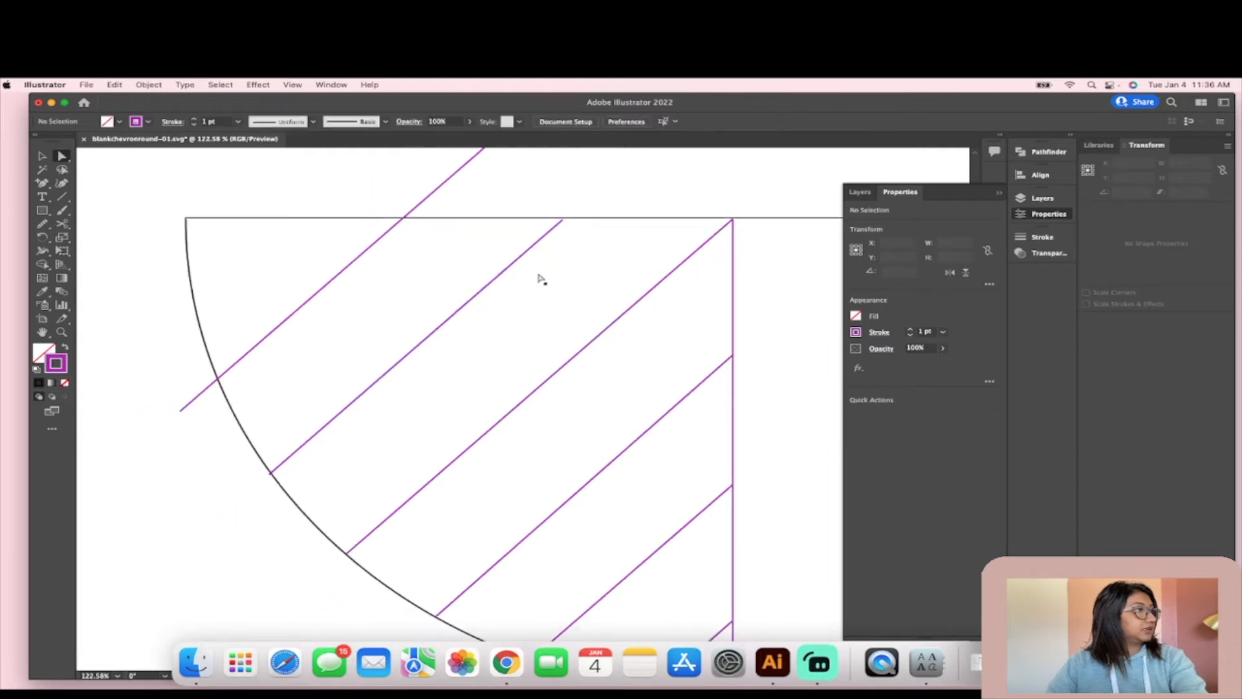
scroll(565, 265, up, 5)
click(557, 243)
scroll(568, 284, down, 5)
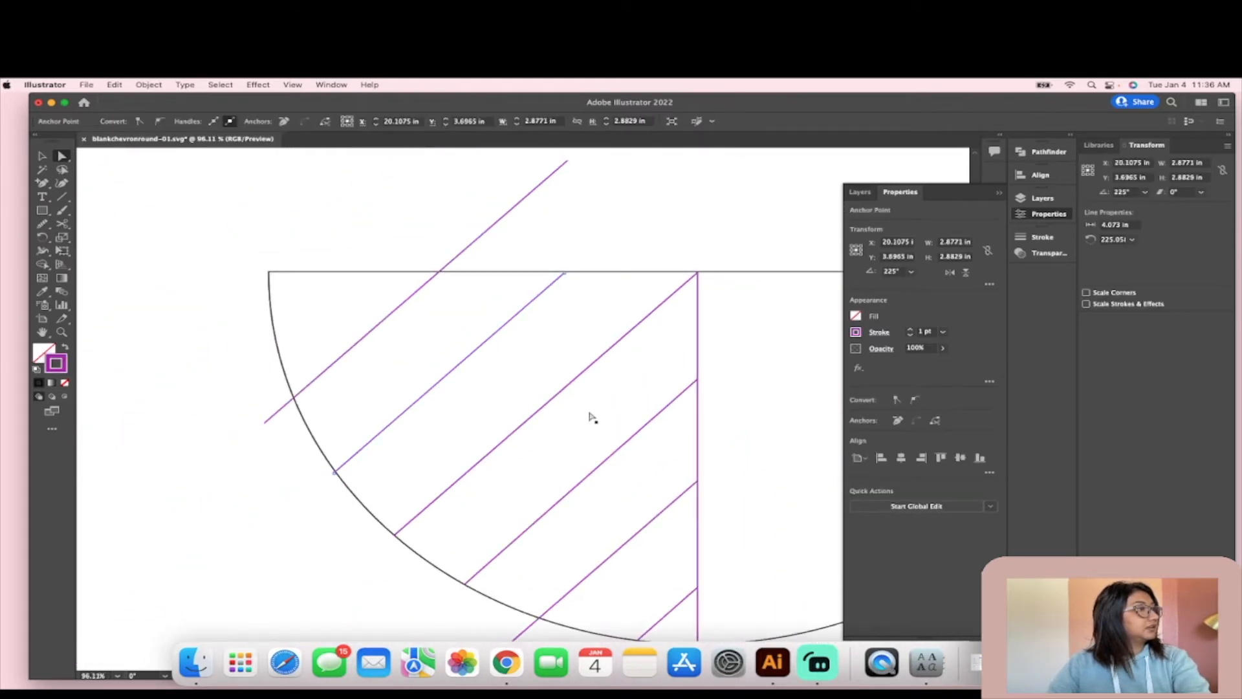
click(565, 273)
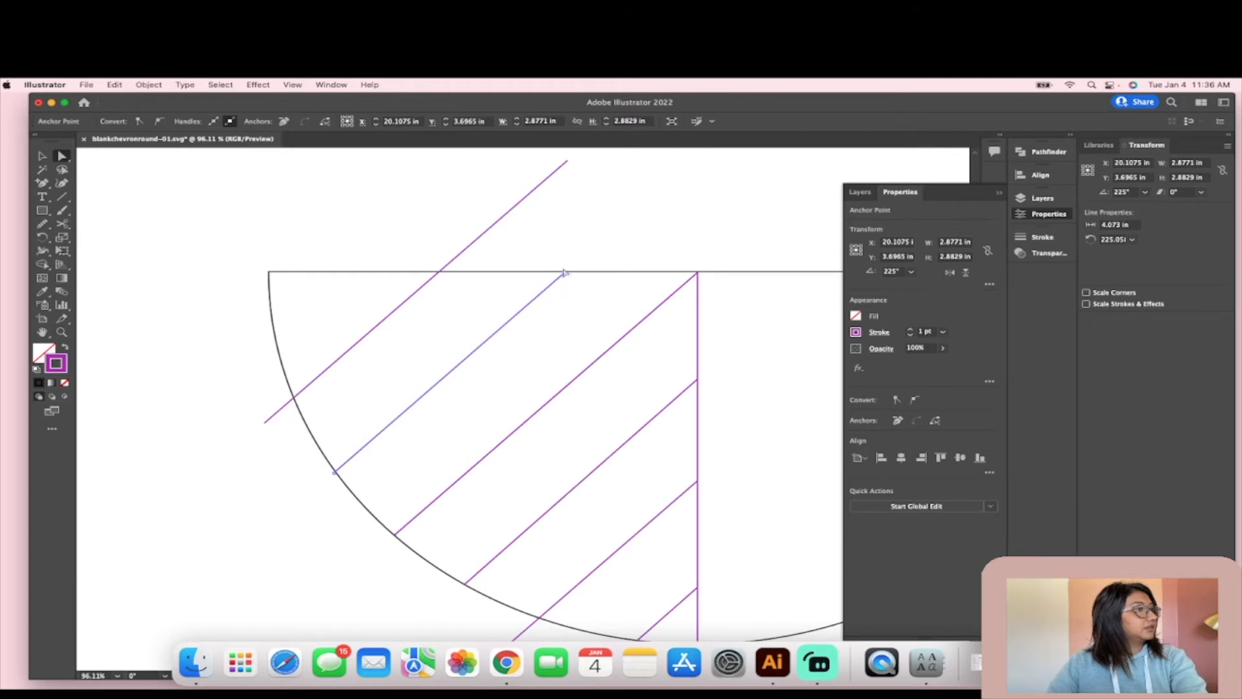
Step: Shorten the leftmost diagonal line to about 3.04 in by pulling its upper end down to the half circle's straight edge
click(568, 166)
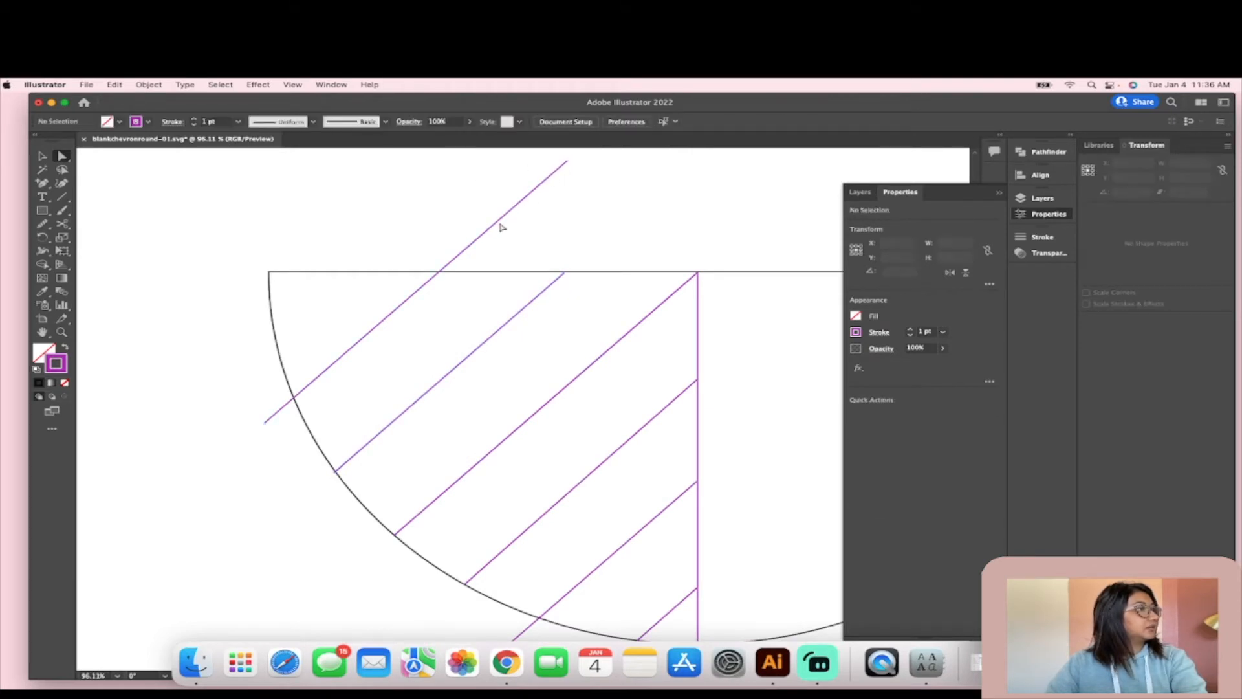
drag(567, 162, 437, 274)
click(451, 258)
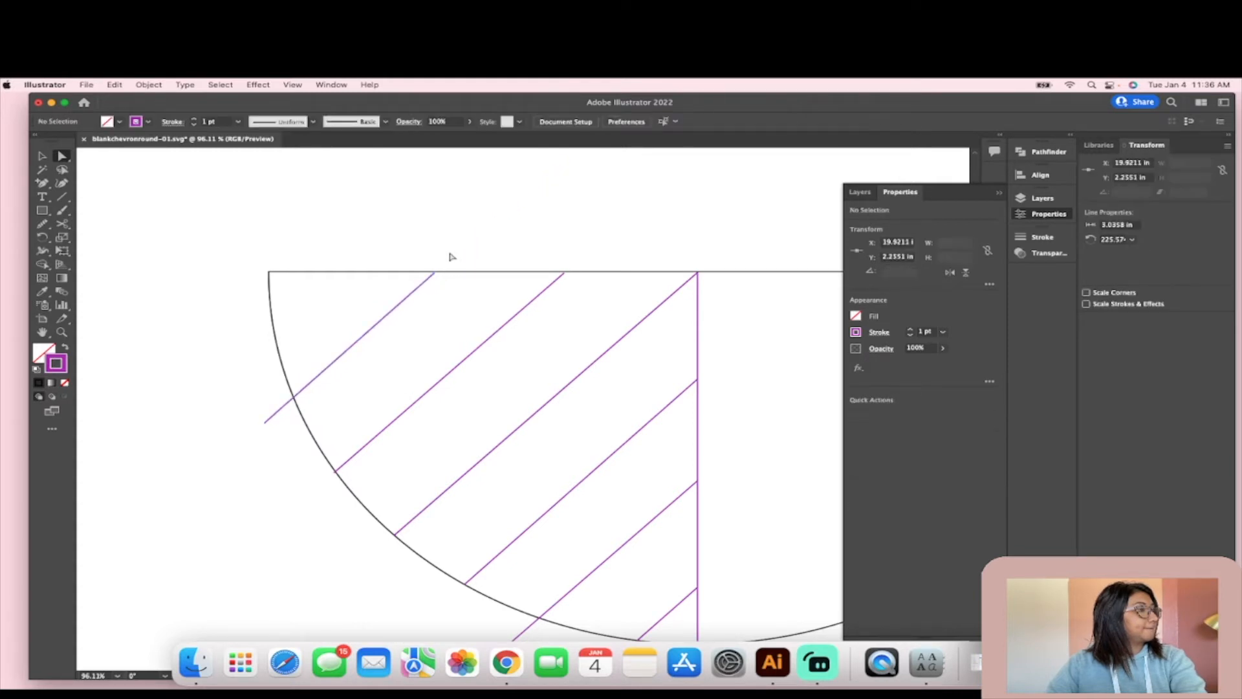
Step: Shorten the leftmost diagonal line to about 2.47 in by pulling its lower end up to the half circle's curve
drag(263, 424, 293, 396)
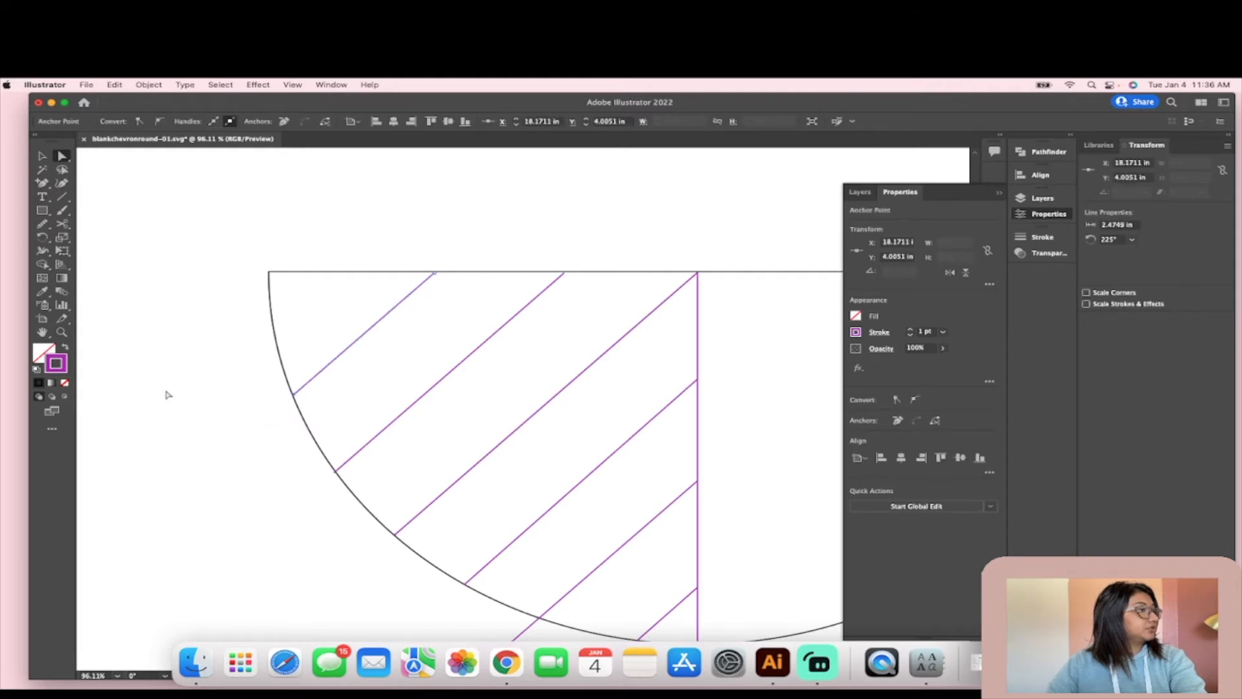
click(166, 394)
scroll(269, 396, up, 5)
scroll(384, 400, down, 3)
scroll(613, 339, down, 5)
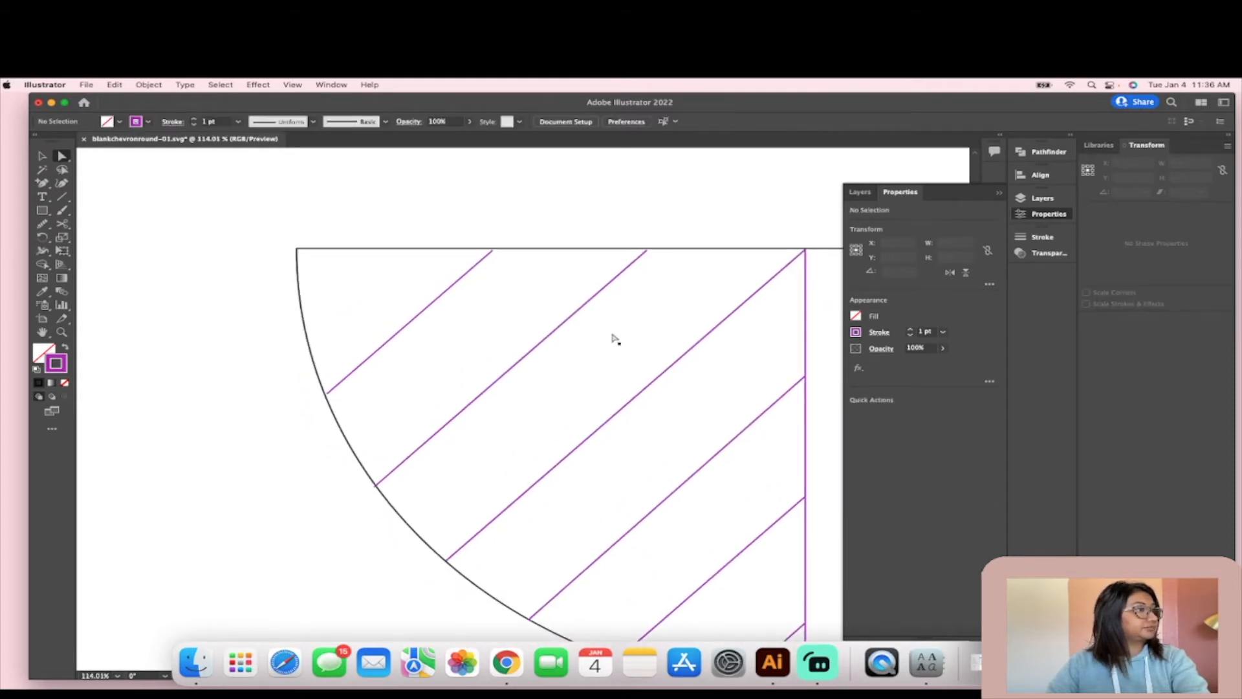
scroll(620, 493, up, 5)
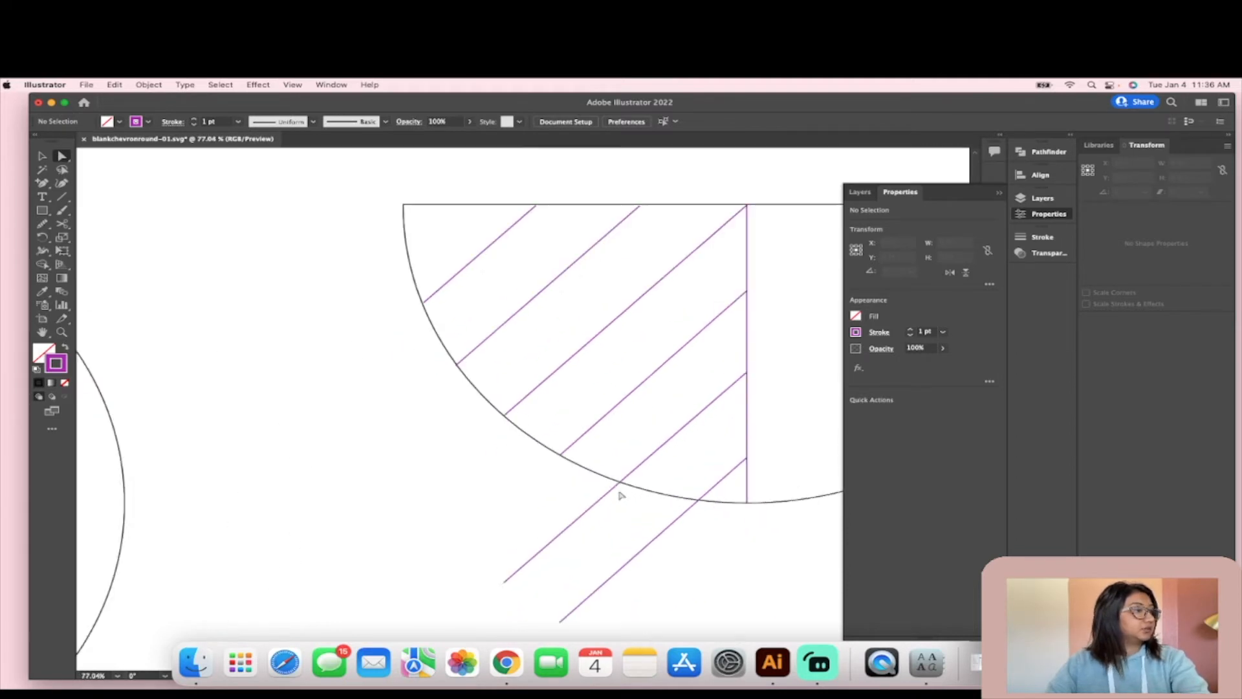
Step: Cut the second-lowest diagonal line with the Scissors tool where it crosses the curve and delete the part outside the half circle
click(64, 224)
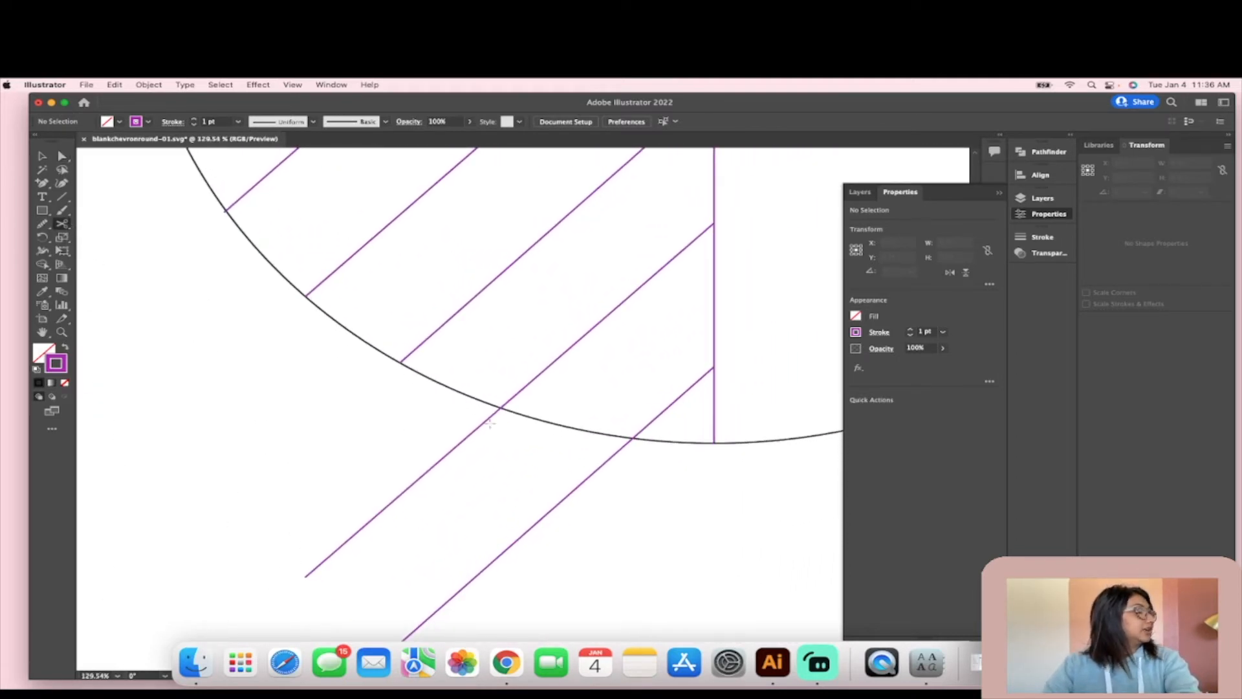
scroll(524, 395, up, 4)
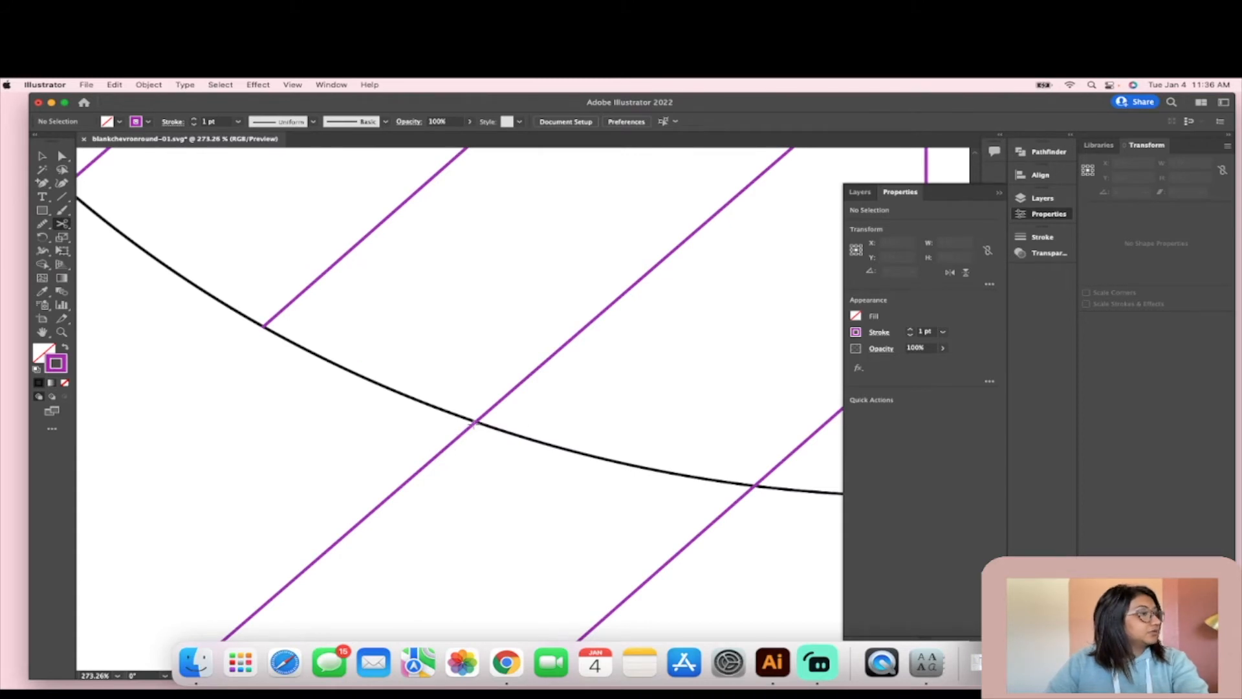
click(474, 423)
scroll(370, 572, down, 4)
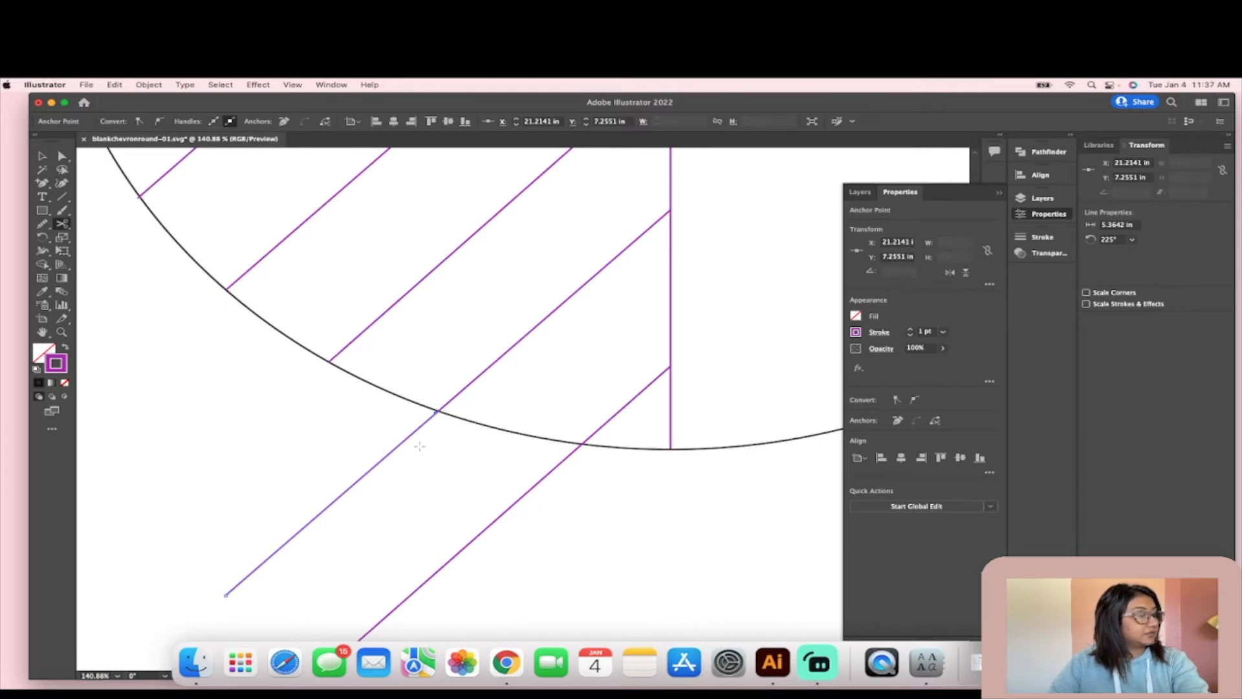
key(Delete)
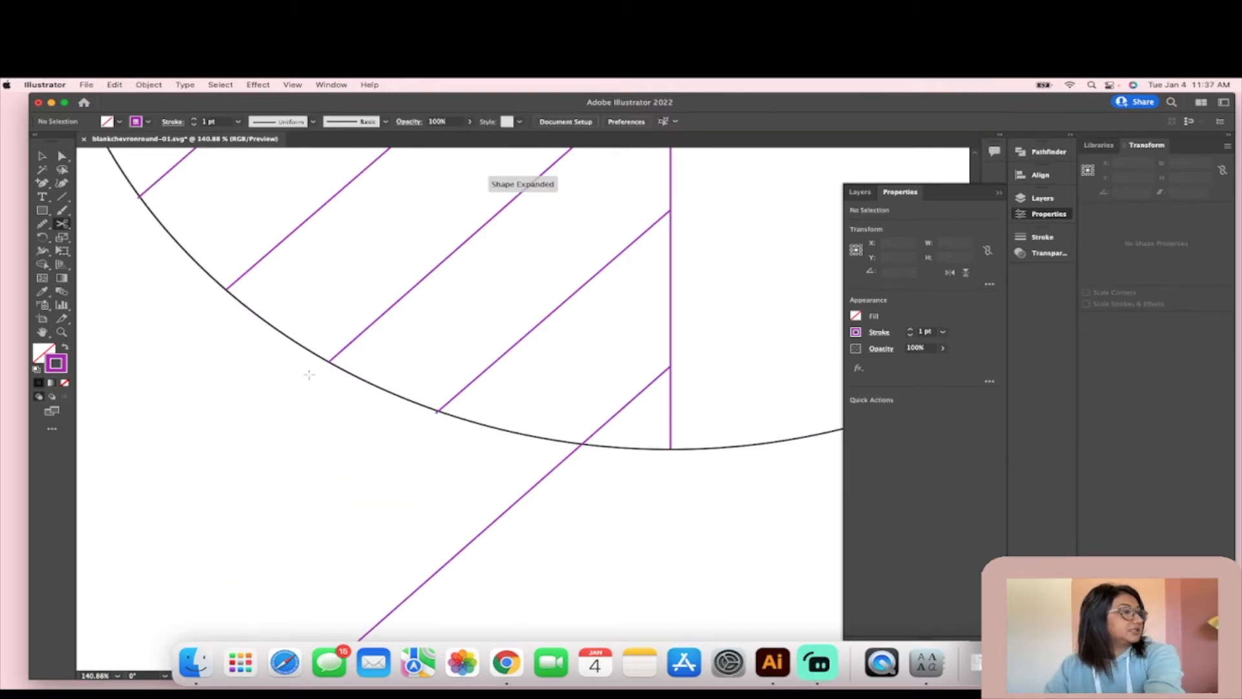
Step: Cut the lowest diagonal line where it crosses the curve and delete the part outside the half circle
scroll(580, 447, down, 1)
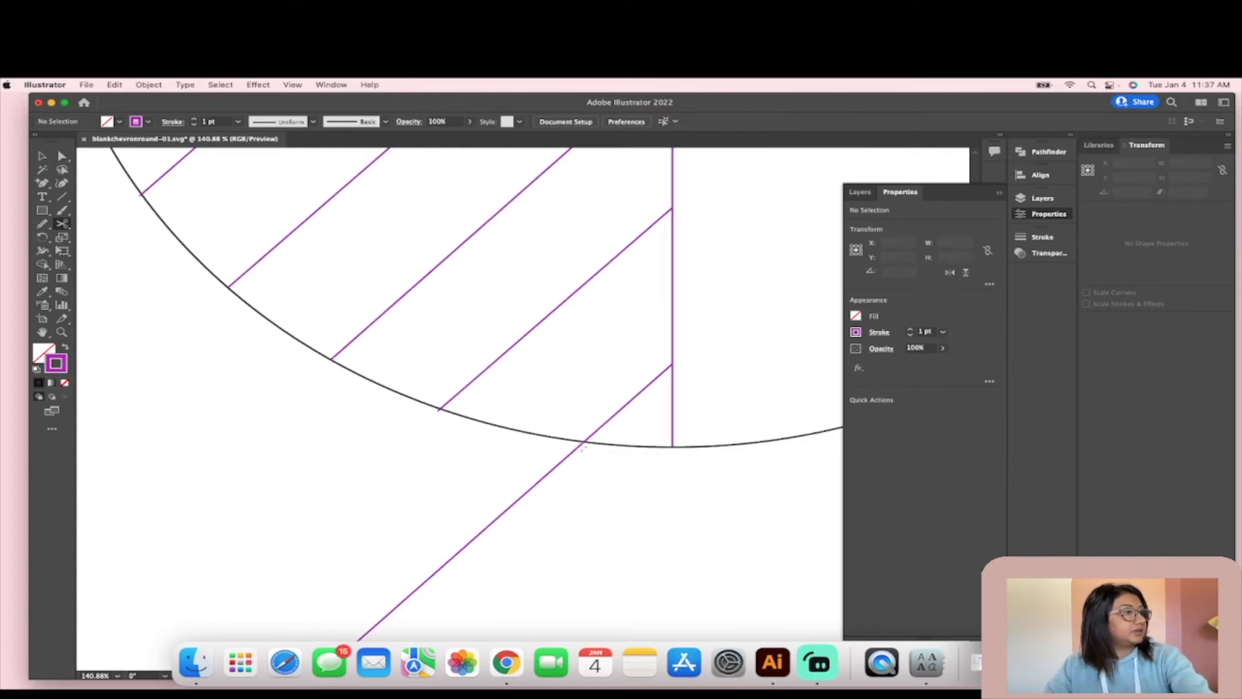
click(582, 443)
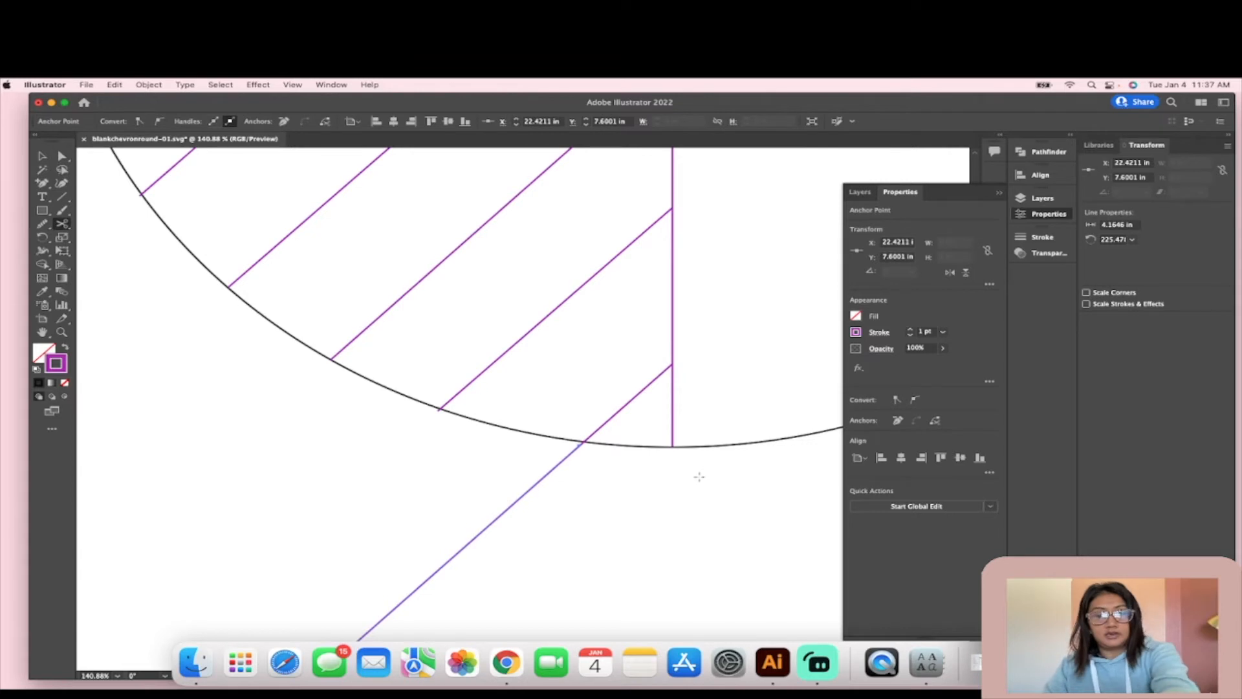
key(Delete)
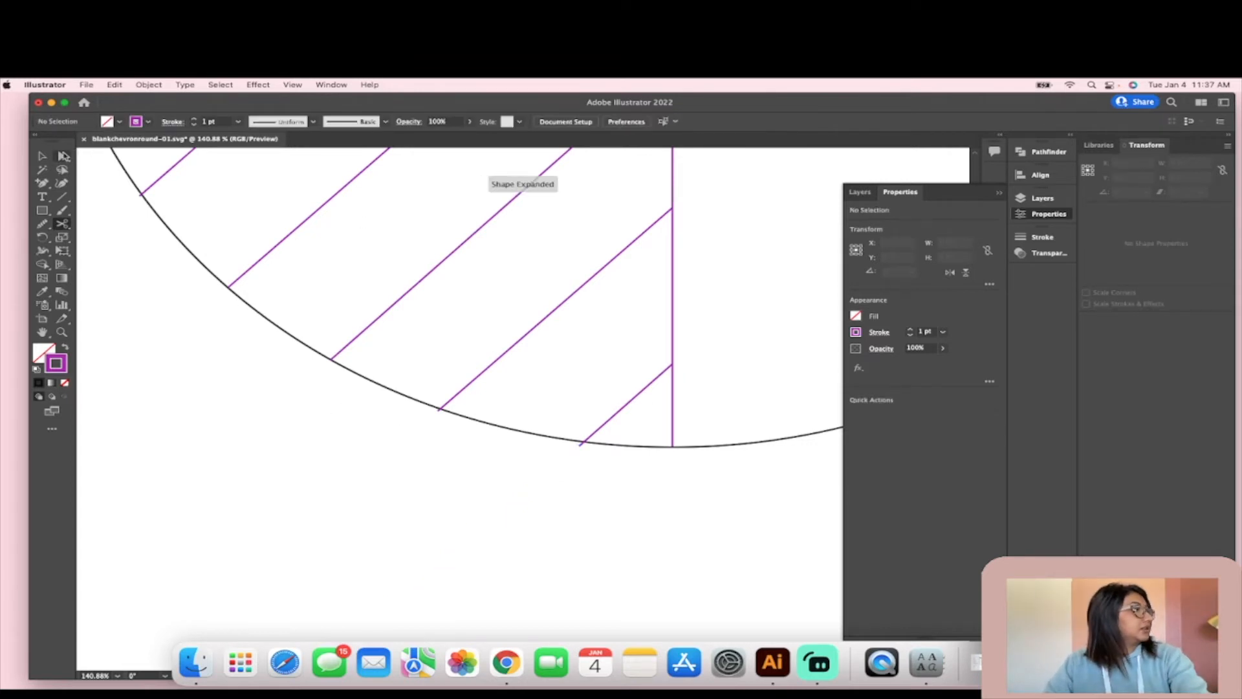
Step: Turn off Snap to Grid
click(258, 85)
mouse_move(292, 85)
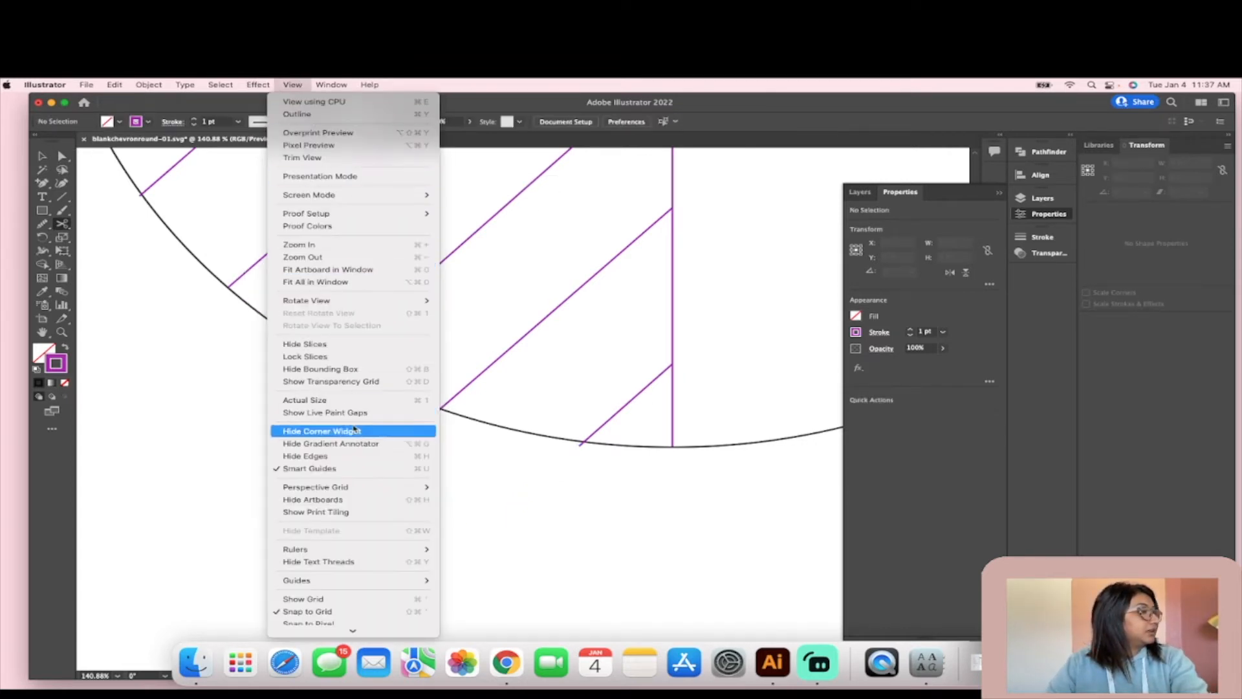
click(309, 612)
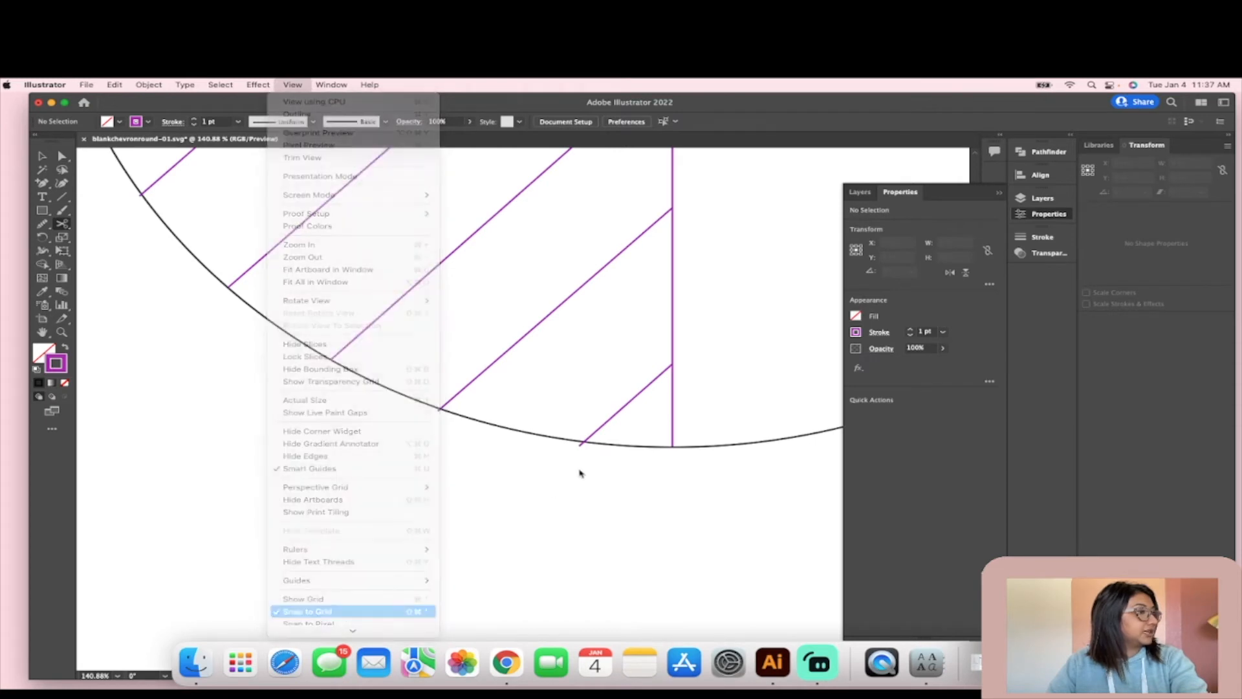
Step: Pull the lower ends of the two lowest diagonal lines exactly onto the half circle's curve, removing the slight overshoot
click(62, 155)
scroll(444, 416, up, 5)
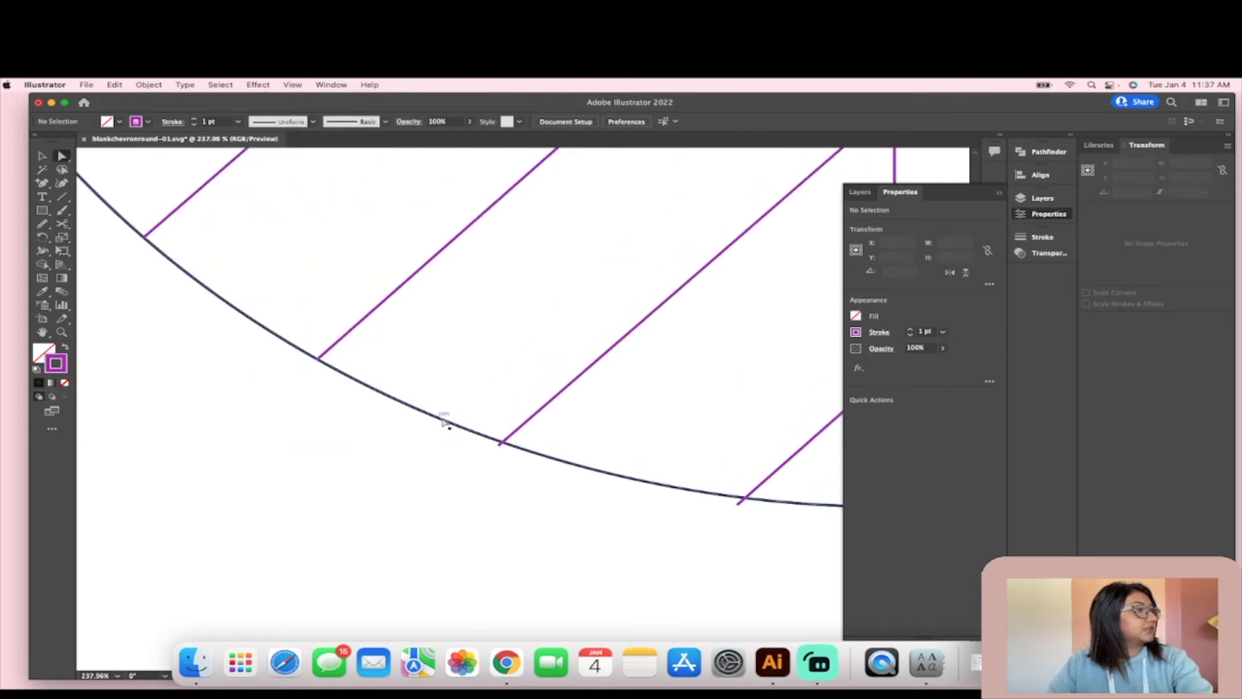
click(649, 482)
drag(648, 483, 652, 476)
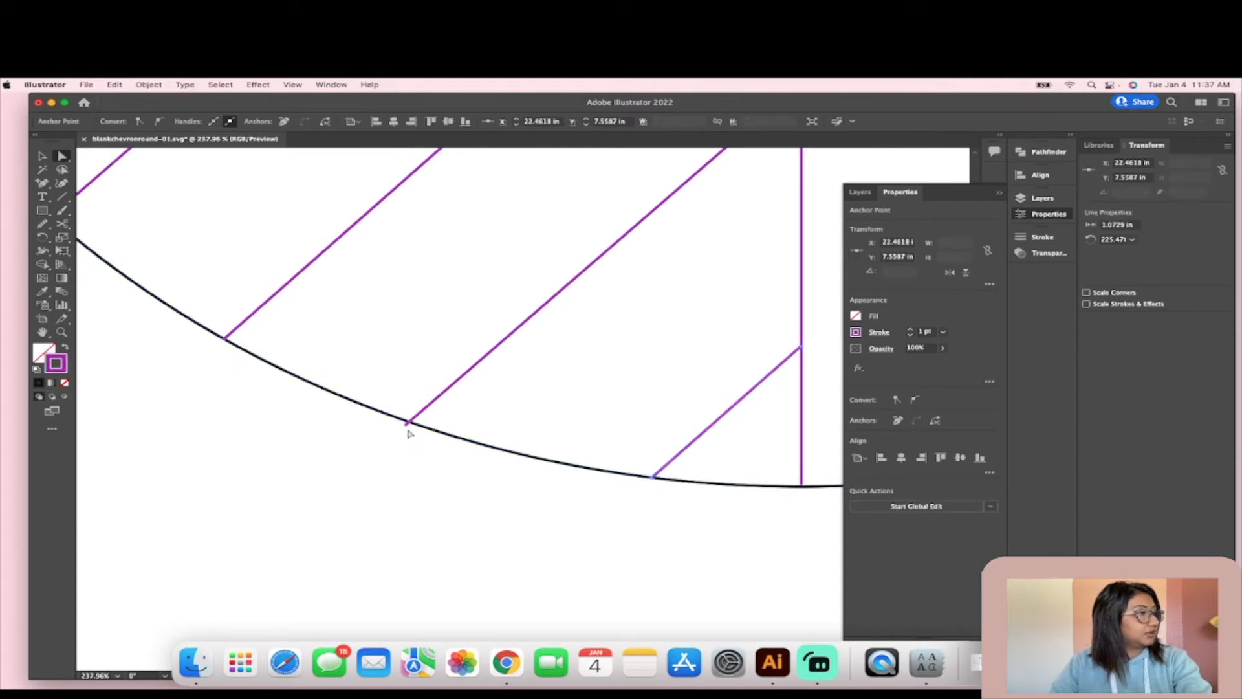
click(408, 424)
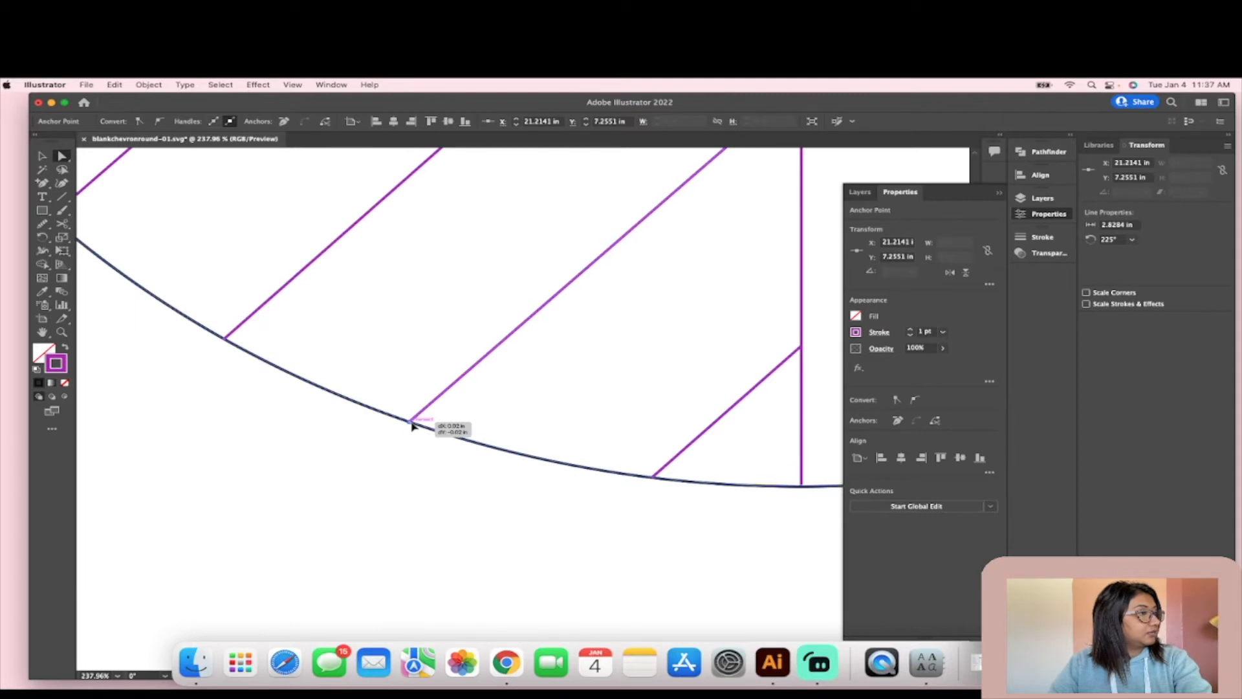
click(393, 482)
scroll(385, 485, down, 5)
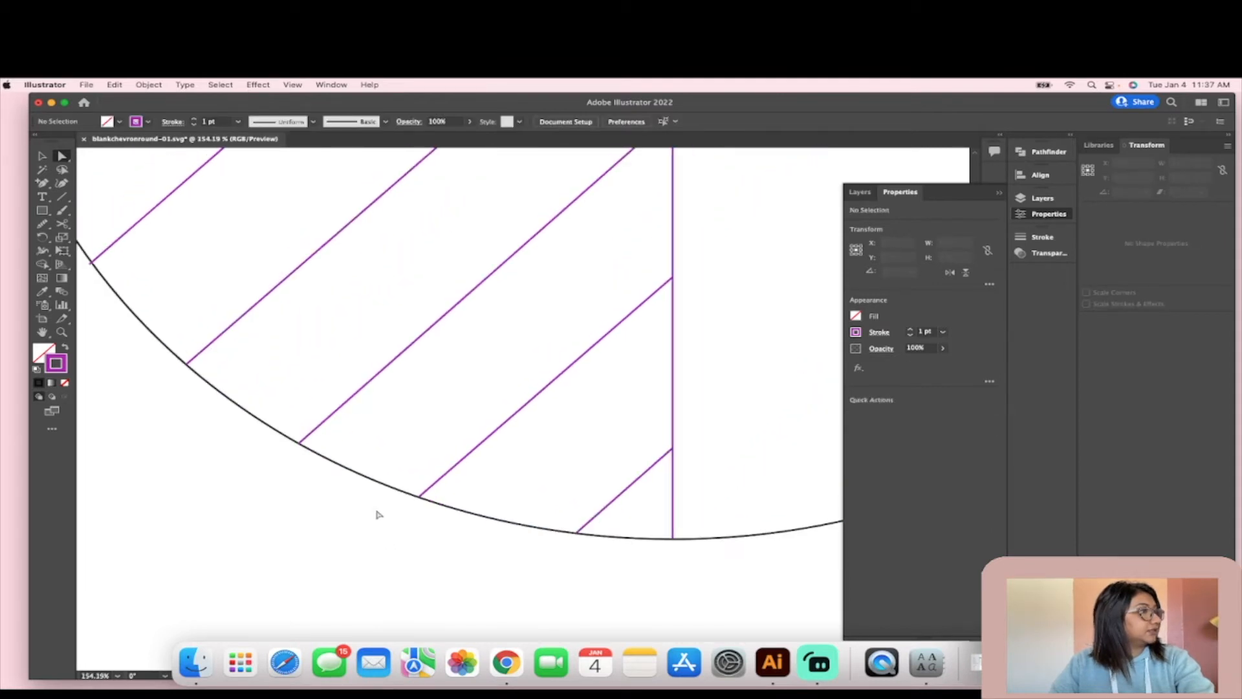
Step: Pull the lower end of the second diagonal from the left exactly onto the half circle's curve
scroll(219, 386, up, 7)
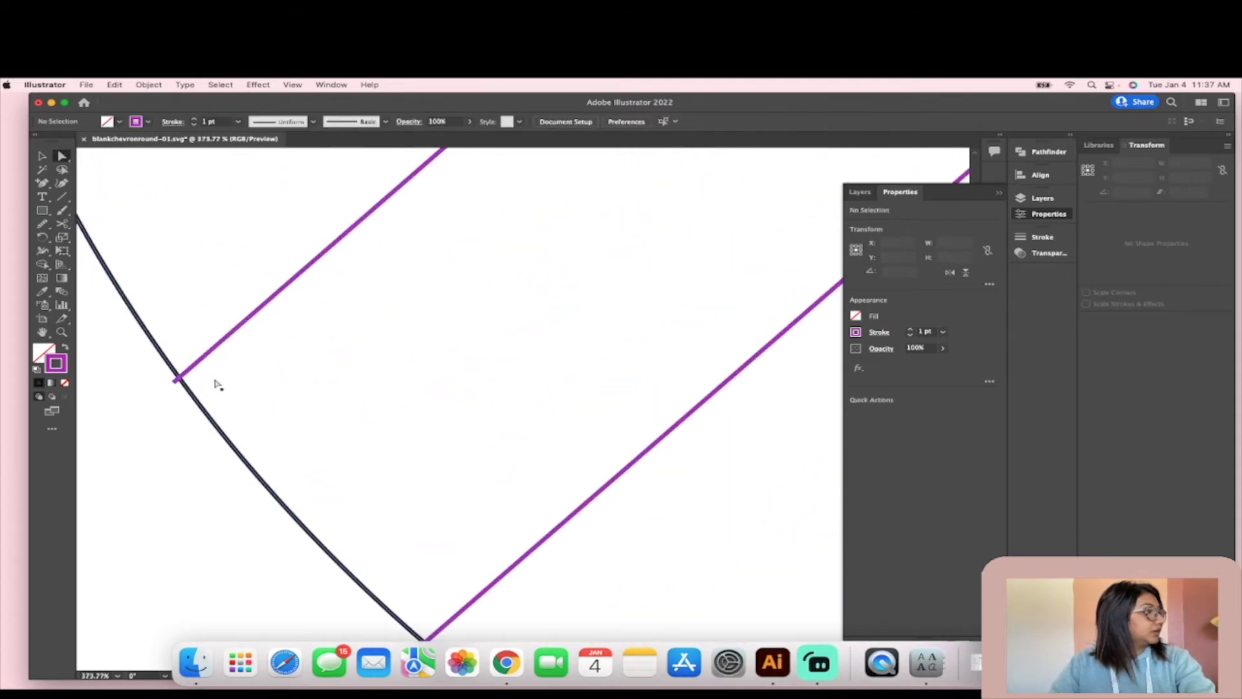
click(176, 381)
drag(173, 383, 179, 377)
click(155, 414)
scroll(202, 435, down, 10)
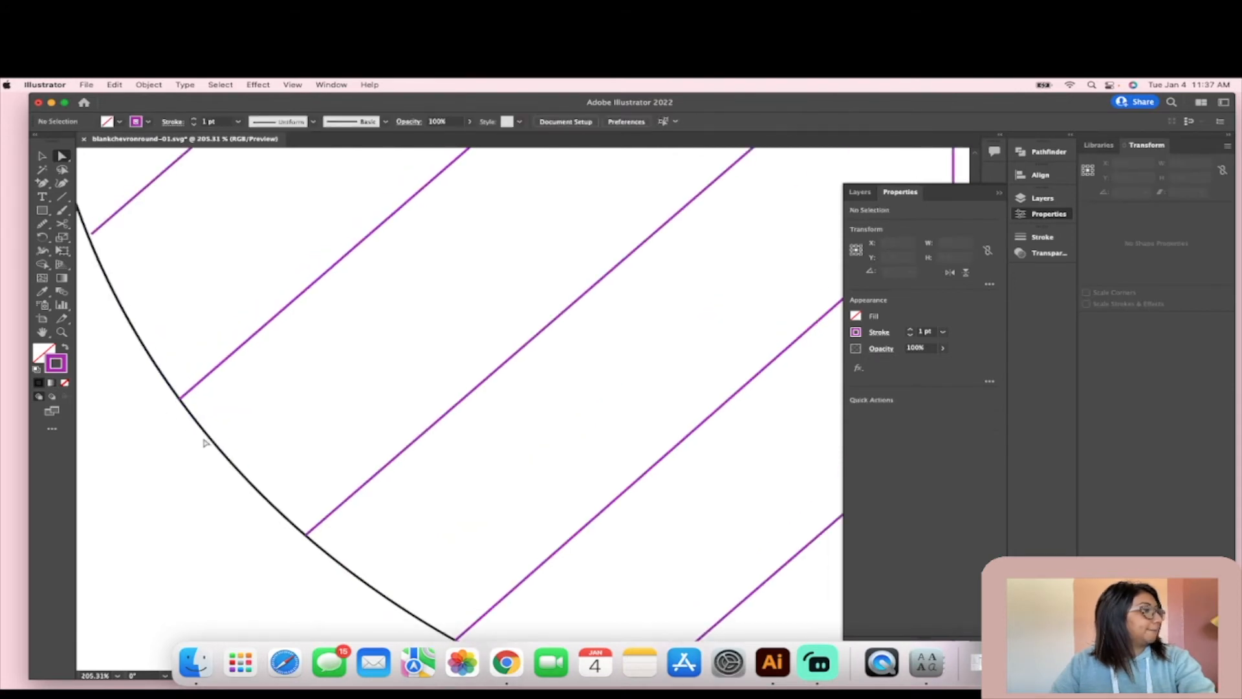
scroll(251, 352, down, 2)
Step: Group all the diagonal lines, leaving out the half circle outline and the vertical centre line
click(251, 352)
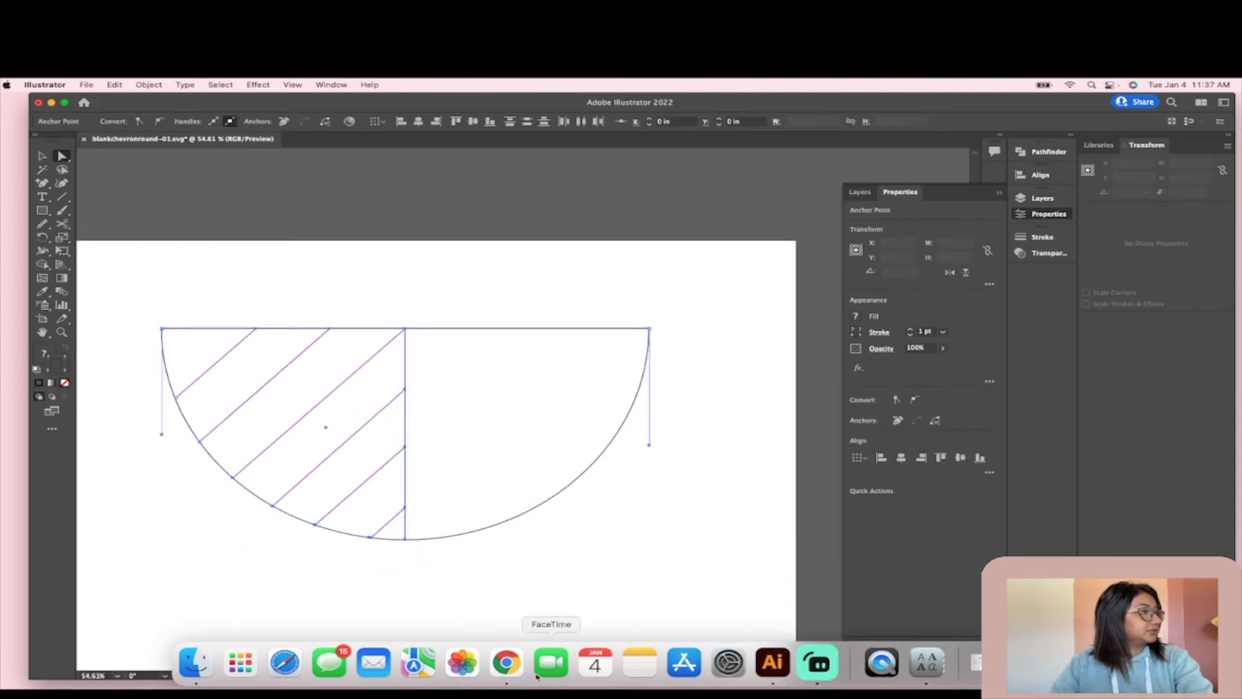
drag(167, 287, 380, 569)
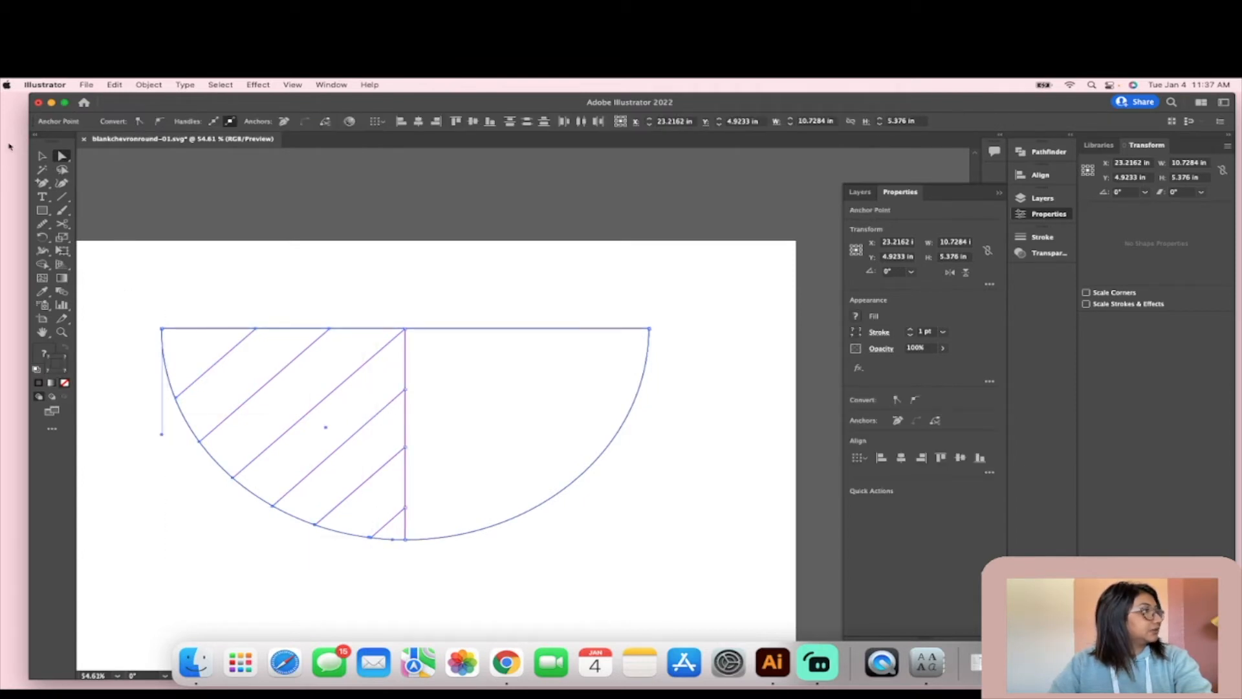
click(44, 158)
click(114, 188)
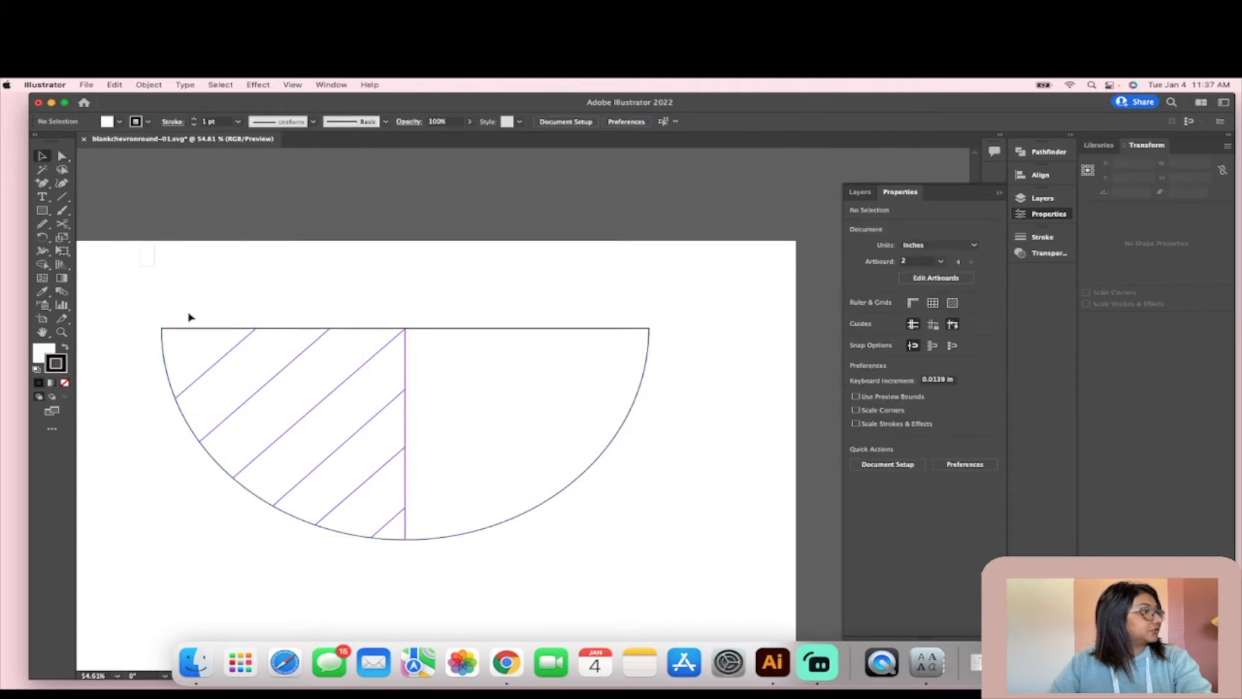
click(409, 507)
click(490, 328)
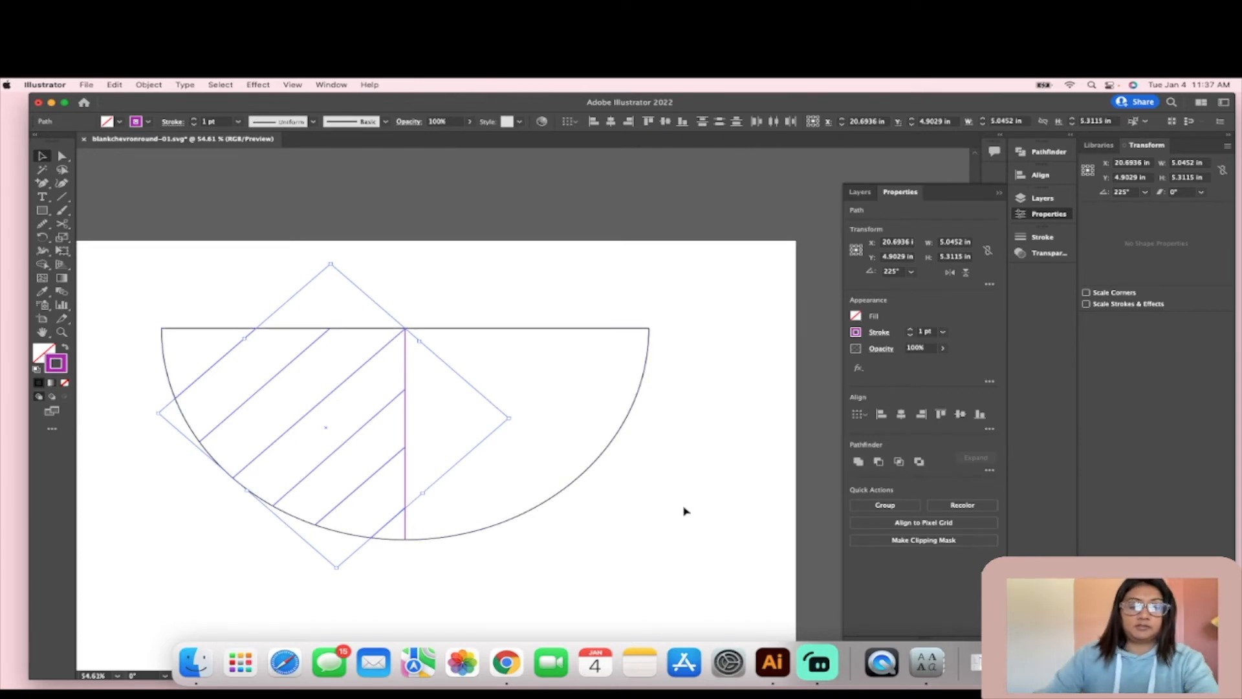
key(super+g)
key(super)
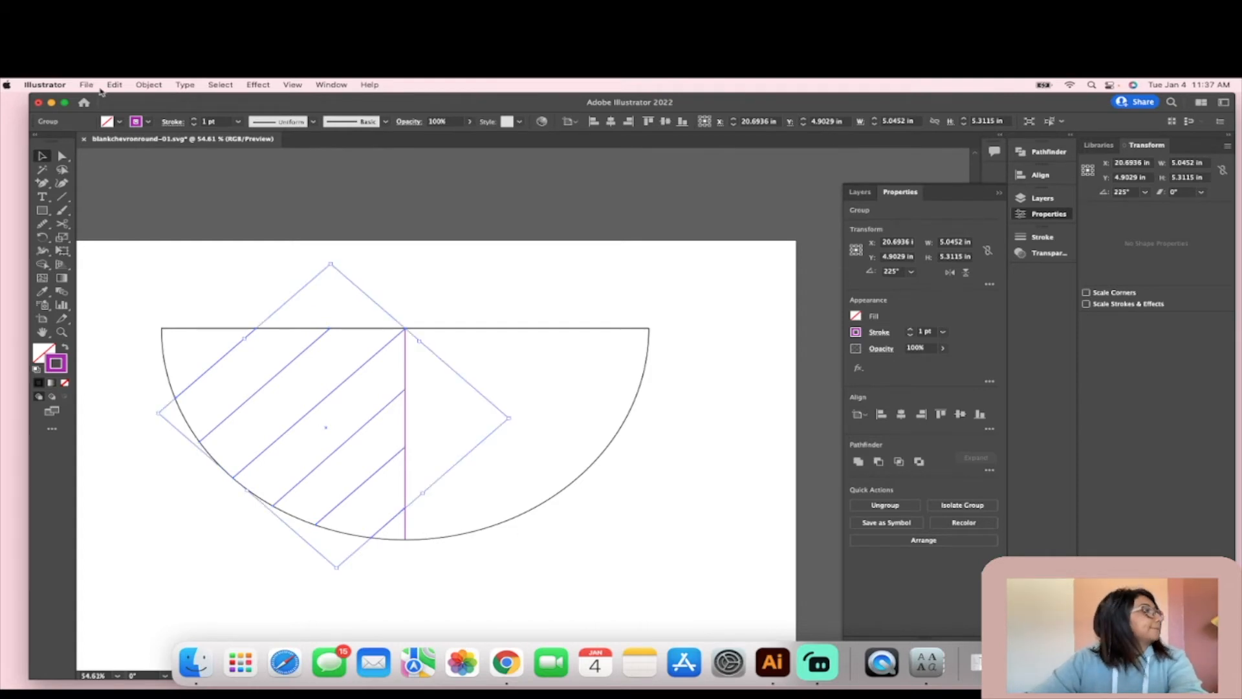
Step: Duplicate the group of diagonal lines in place
click(162, 86)
mouse_move(115, 84)
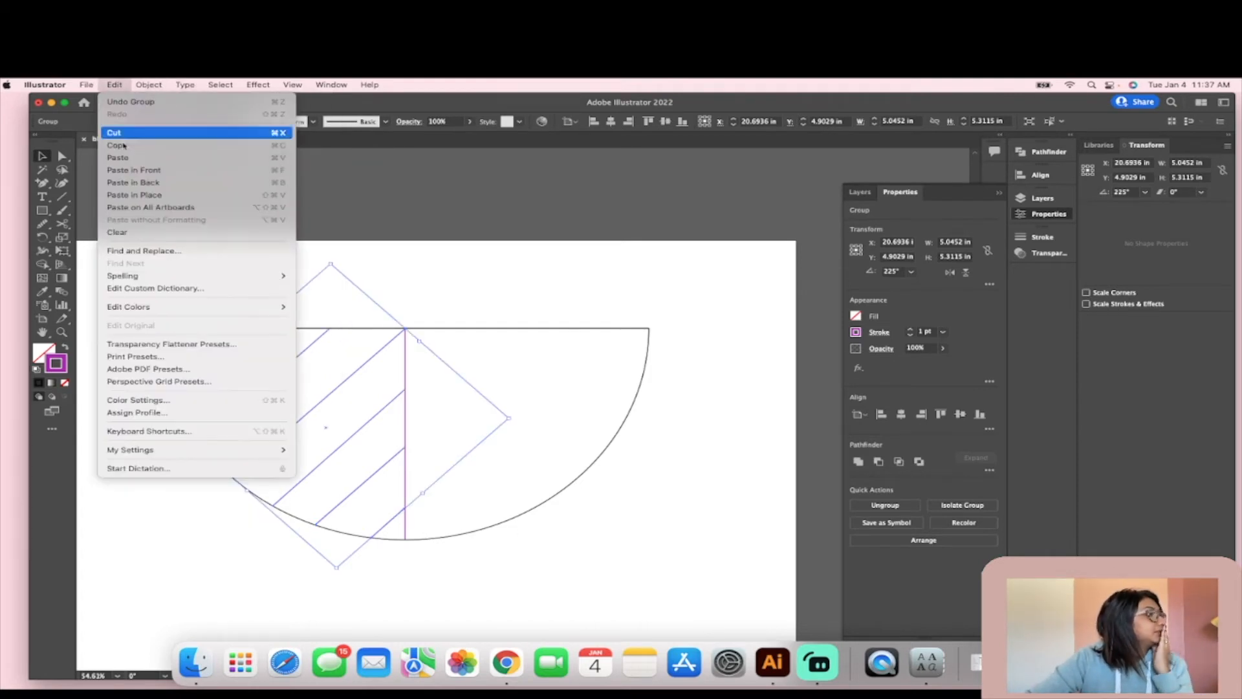
click(167, 196)
Step: Reflect the duplicated group across the vertical axis and move it into the right half so the lines meet at the centre line
click(161, 84)
mouse_move(179, 86)
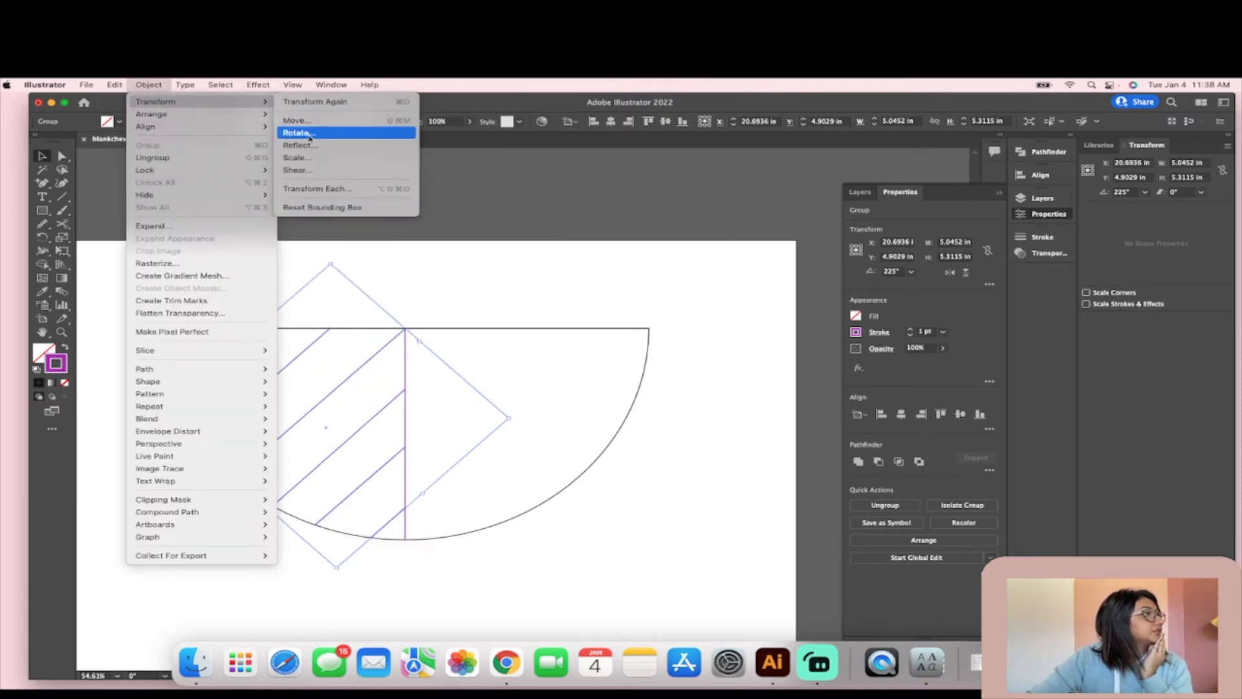
click(315, 146)
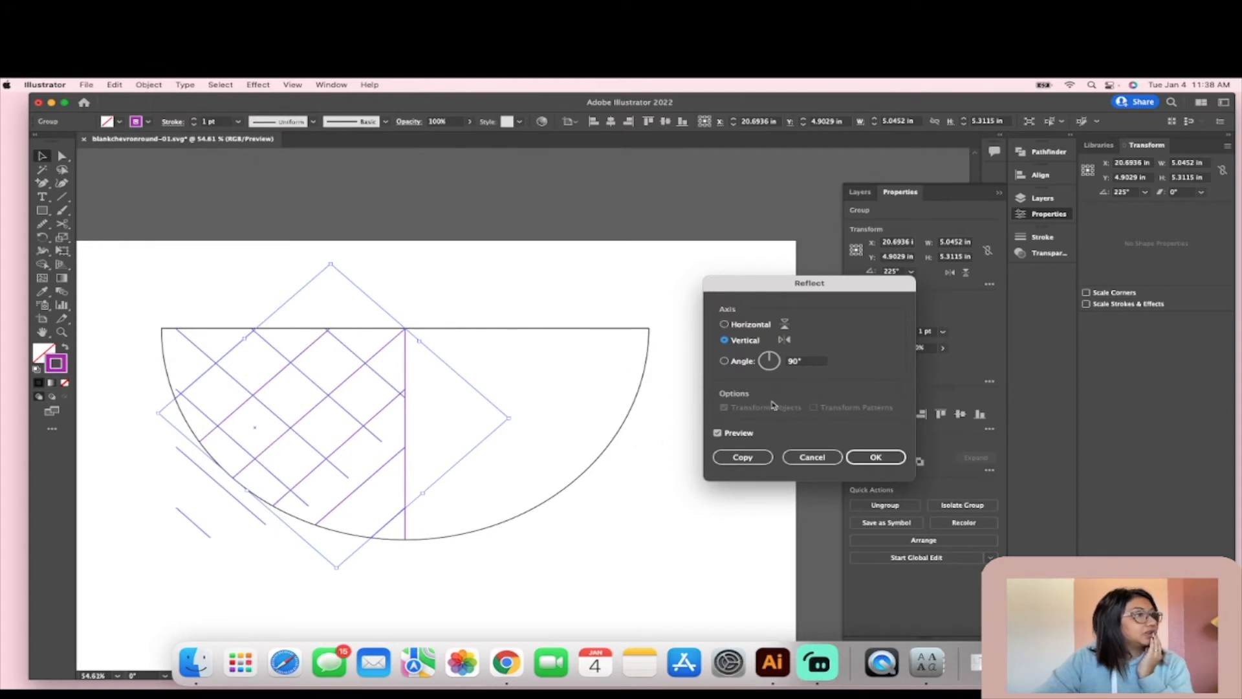
click(872, 458)
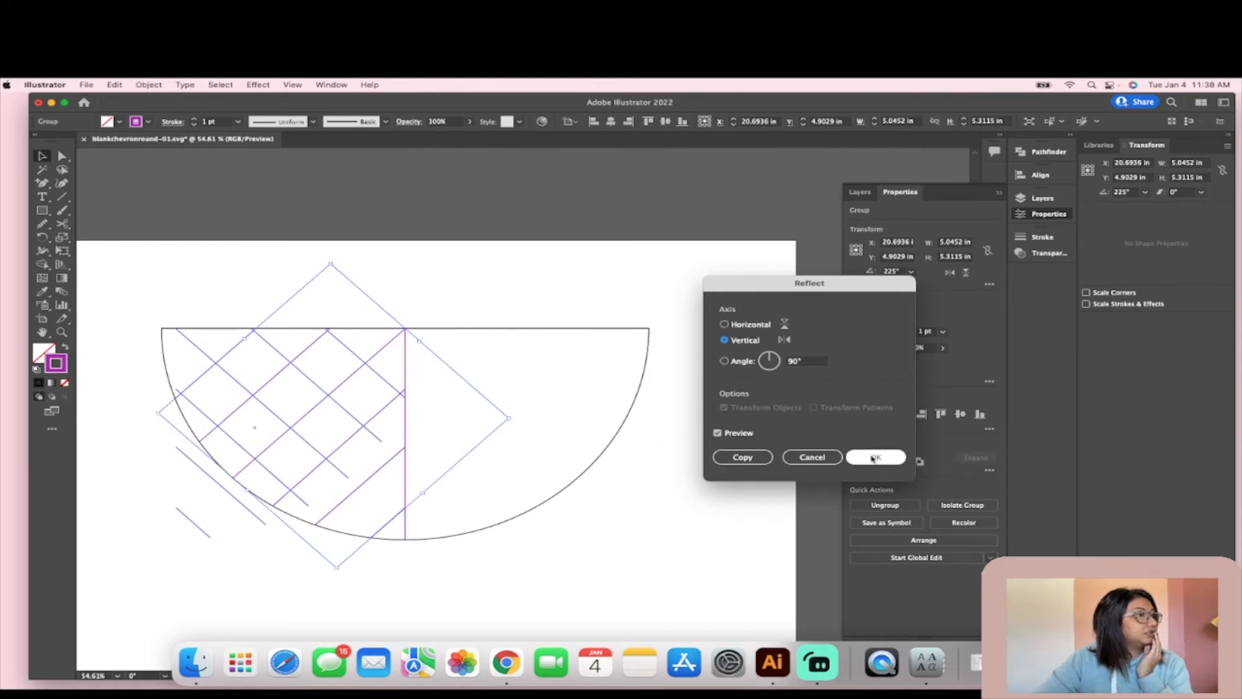
drag(301, 373, 532, 376)
click(694, 521)
Step: Group both sets of diagonal lines with the vertical centre line, excluding the half circle outline
drag(224, 277, 705, 542)
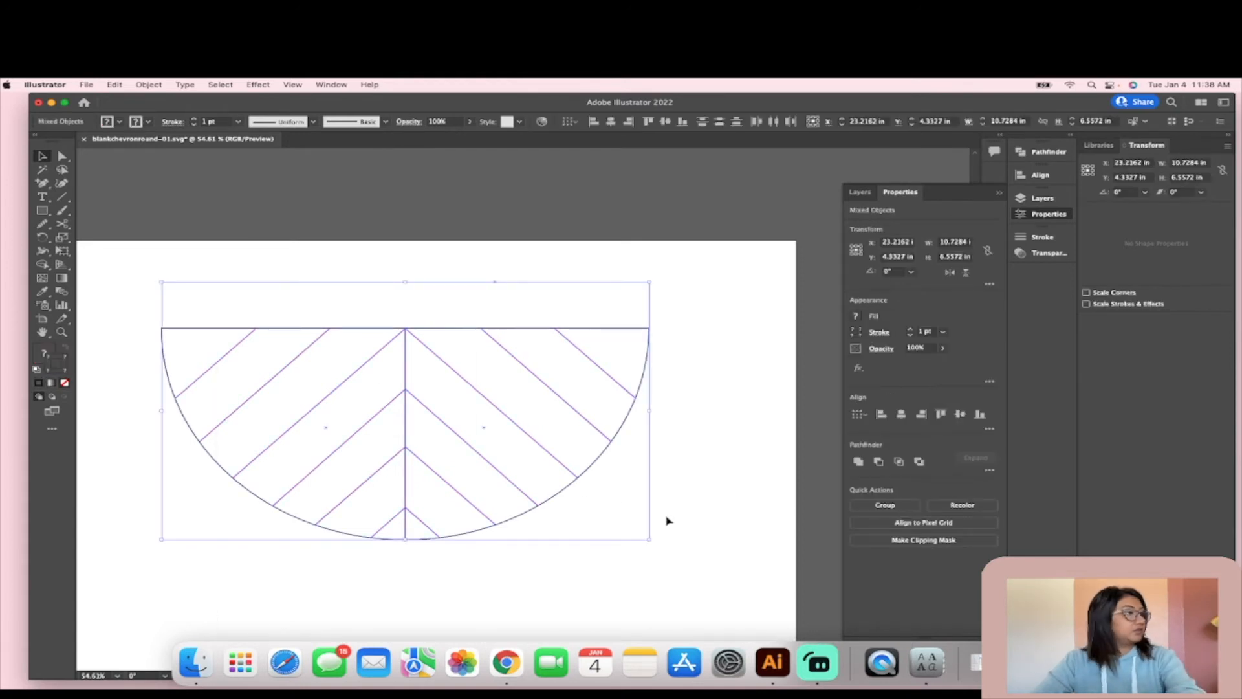
shift+click(425, 330)
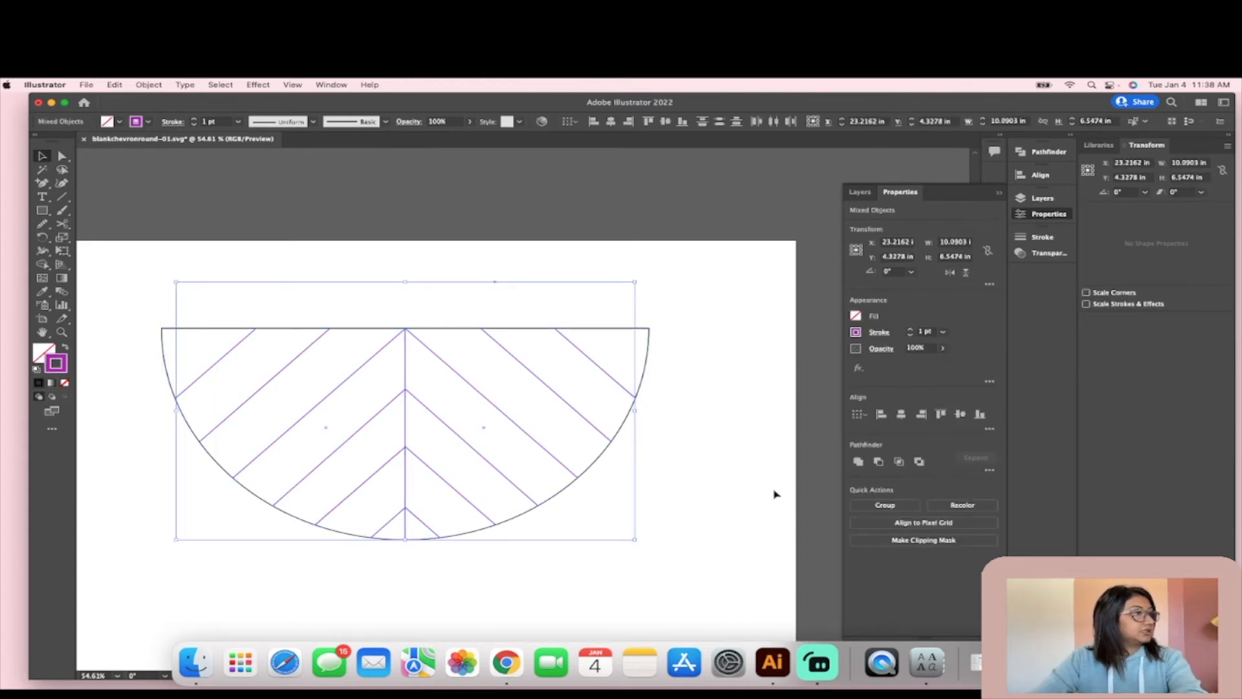
key(super+g)
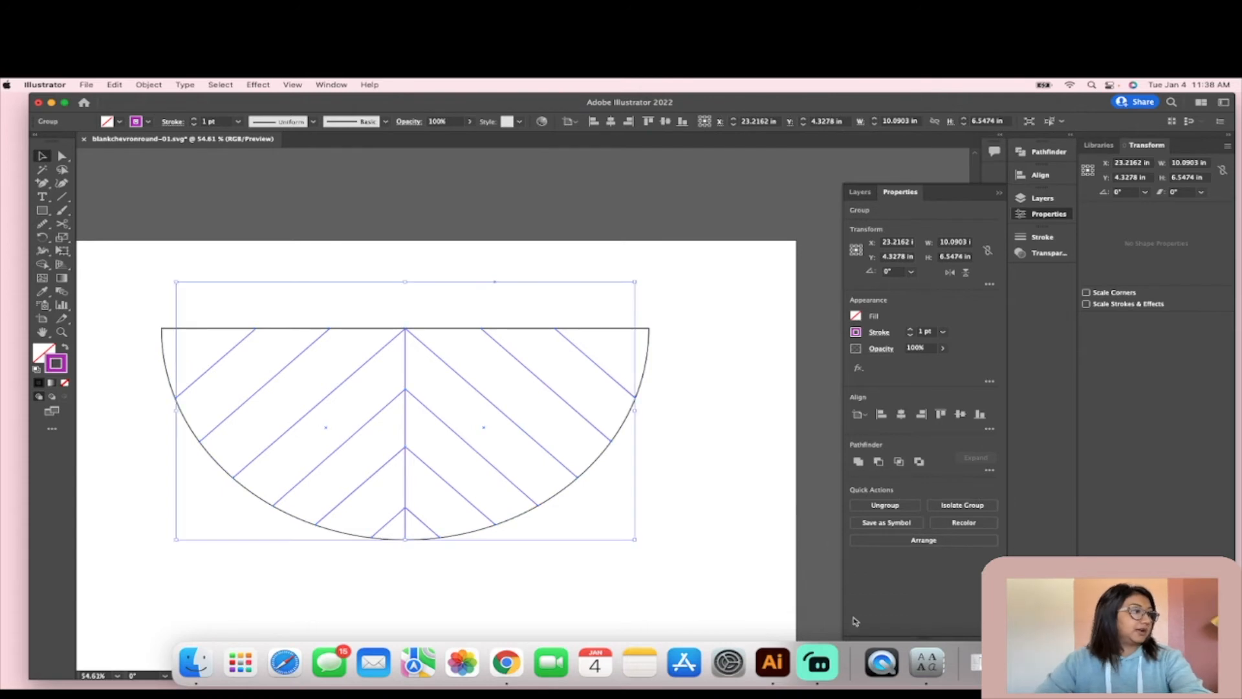
click(632, 517)
Step: Group the half circle with its chevron lines and place it over the lower half of the full circle
scroll(631, 518, down, 3)
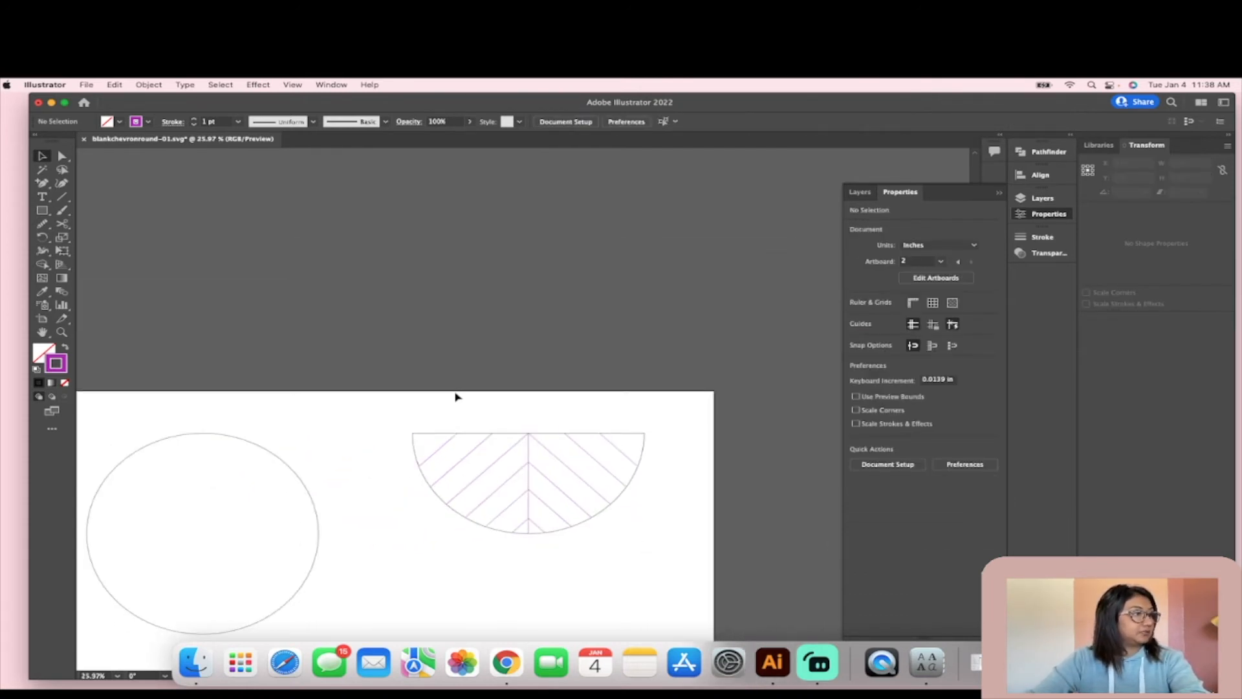
drag(489, 458, 230, 541)
click(472, 496)
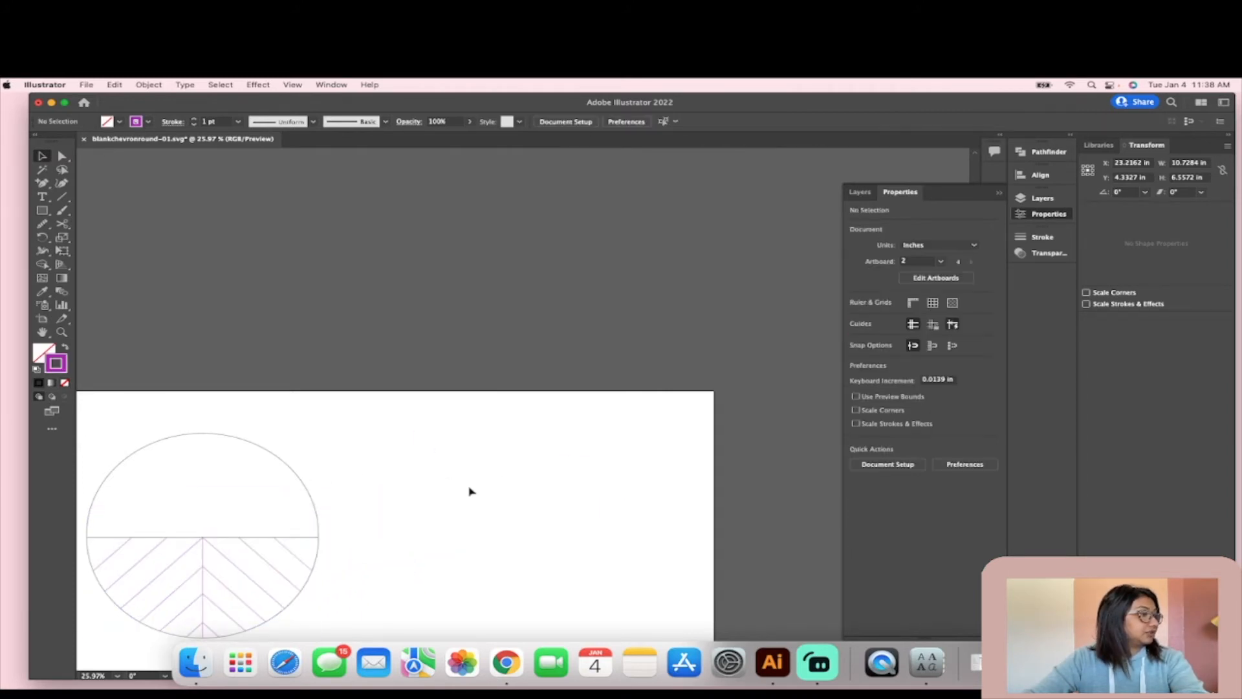
Step: Move the full circle up and to the right, away from the chevron half circle, and select the chevron group
scroll(472, 497, down, 2)
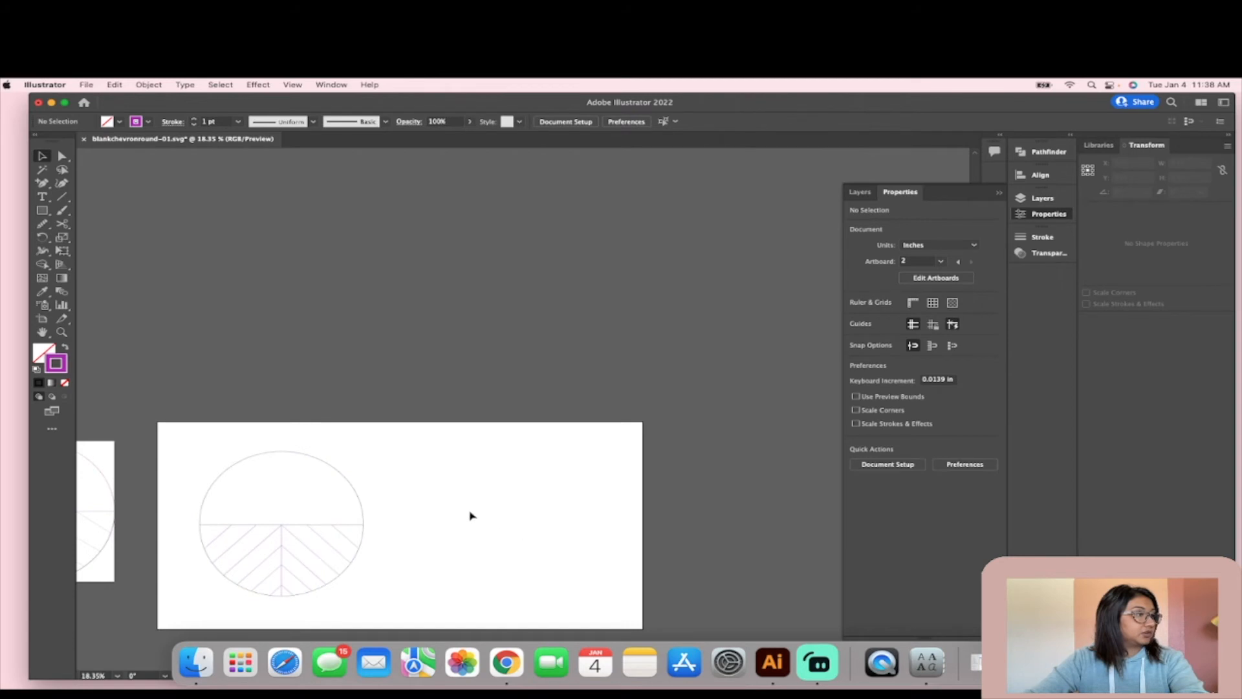
scroll(472, 527, down, 2)
scroll(446, 535, up, 3)
scroll(436, 538, down, 1)
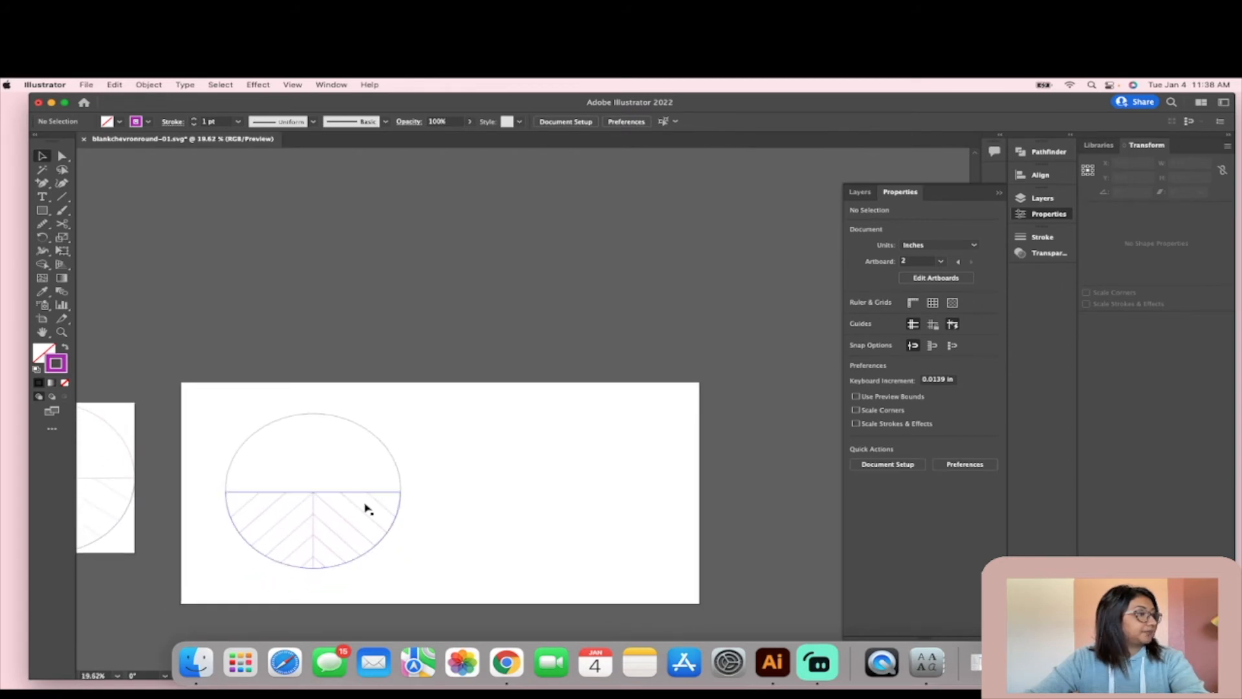
drag(319, 484, 416, 449)
key(super+z)
drag(323, 515, 439, 429)
click(312, 560)
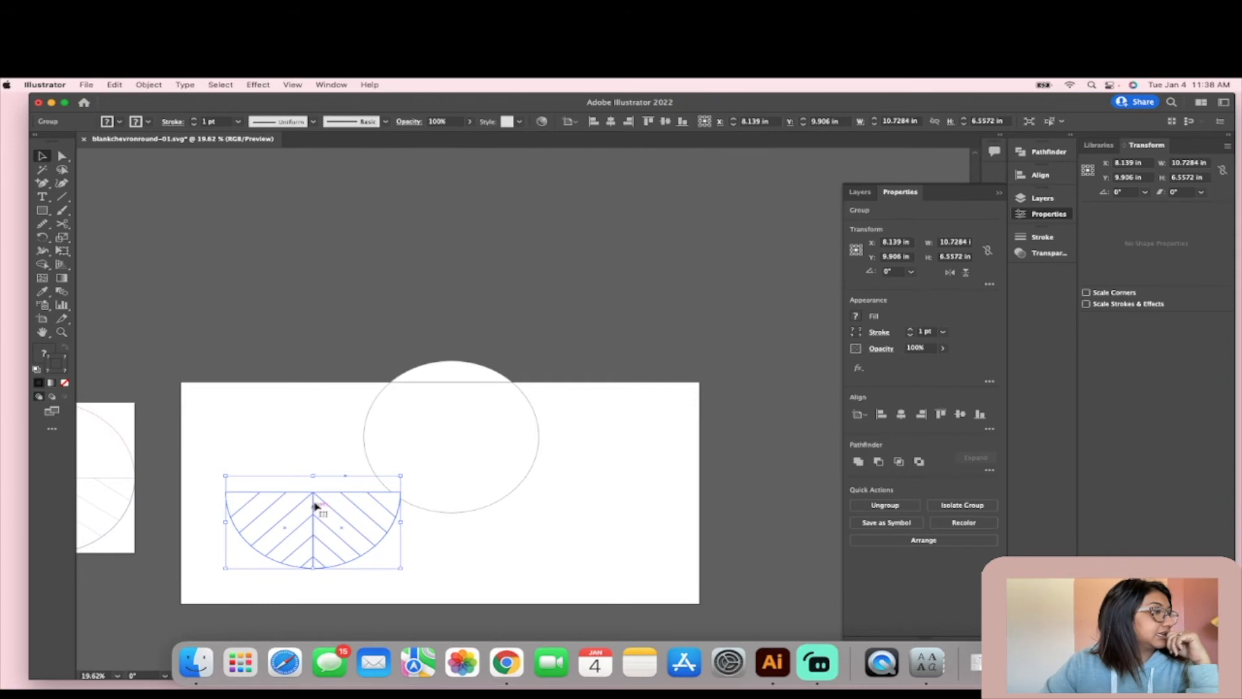
Step: Place the chevron group over the lower half of the full circle and move the combined design fully inside the artboard
click(259, 462)
mouse_move(313, 521)
mouse_down()
mouse_move(424, 472)
mouse_move(452, 475)
mouse_up()
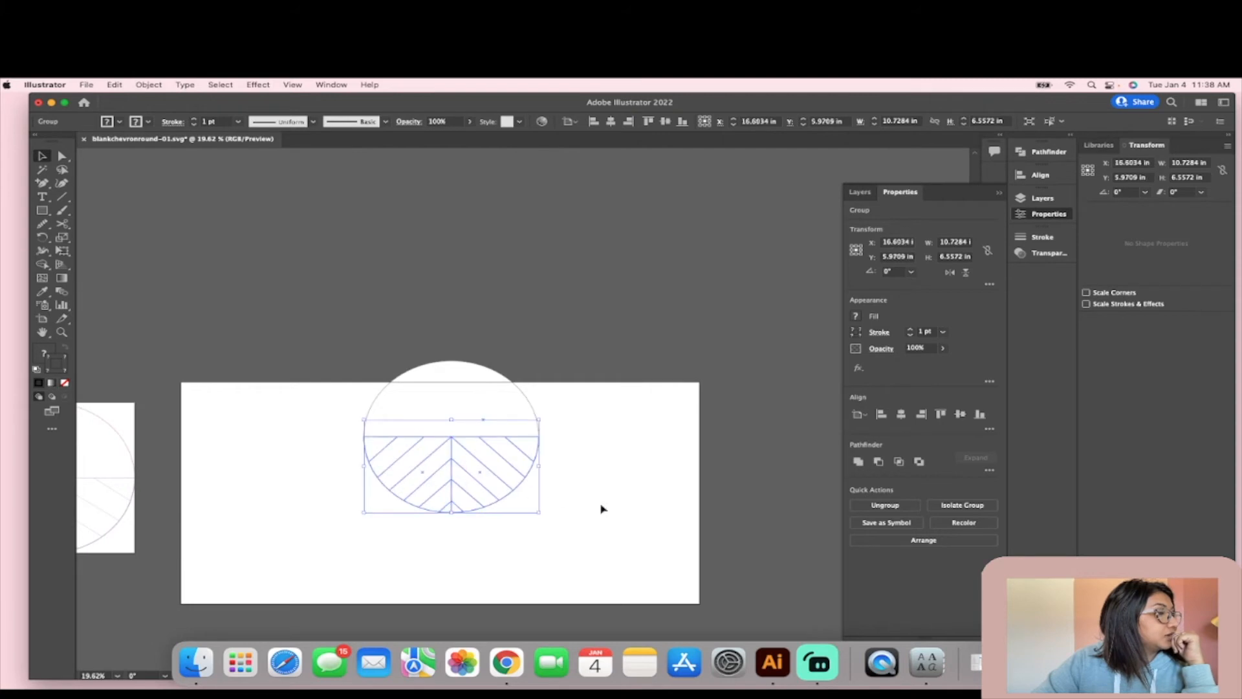
click(601, 509)
scroll(554, 593, up, 2)
drag(470, 555, 431, 570)
click(594, 568)
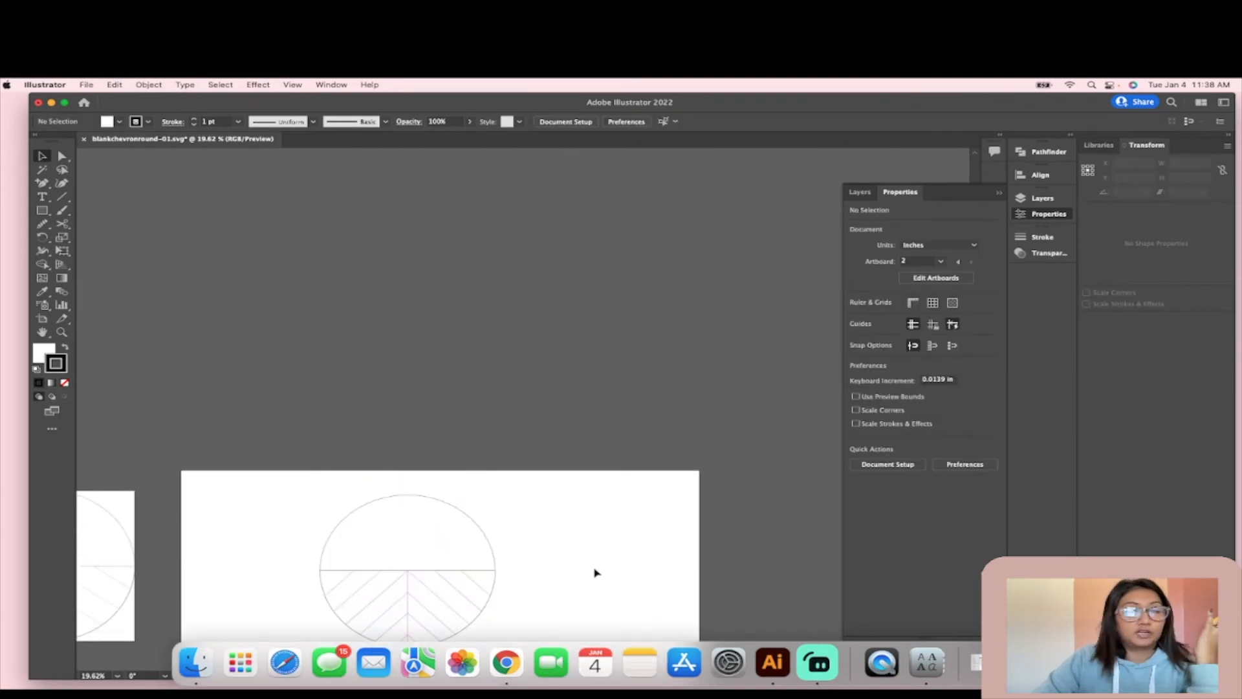
scroll(596, 572, down, 2)
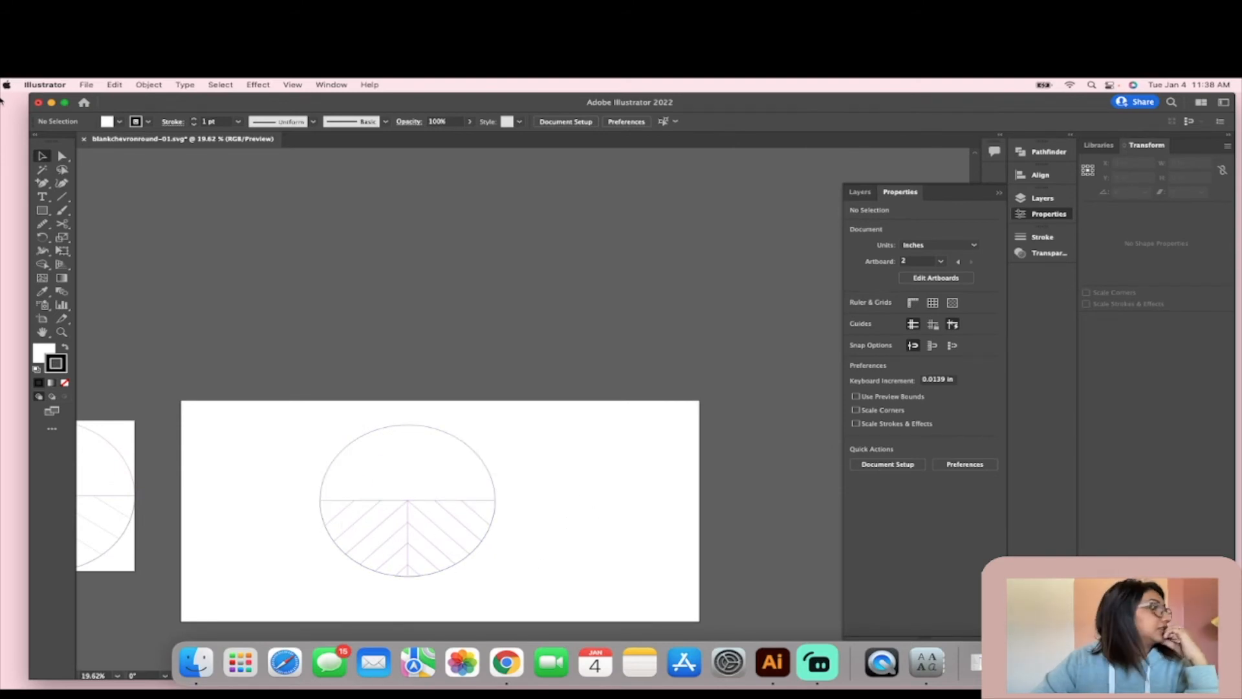
Step: Add a text object beside the circle, enlarge it to about 149 pt and replace its placeholder with "Bail"
click(44, 198)
click(638, 511)
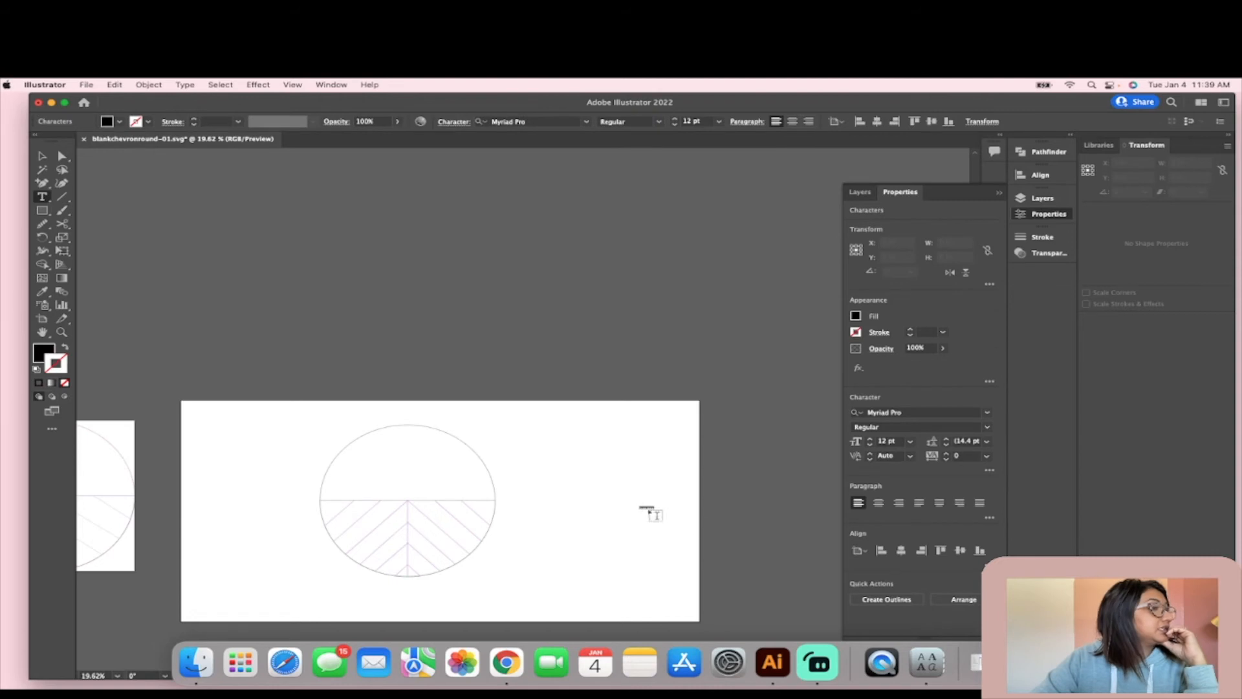
click(47, 158)
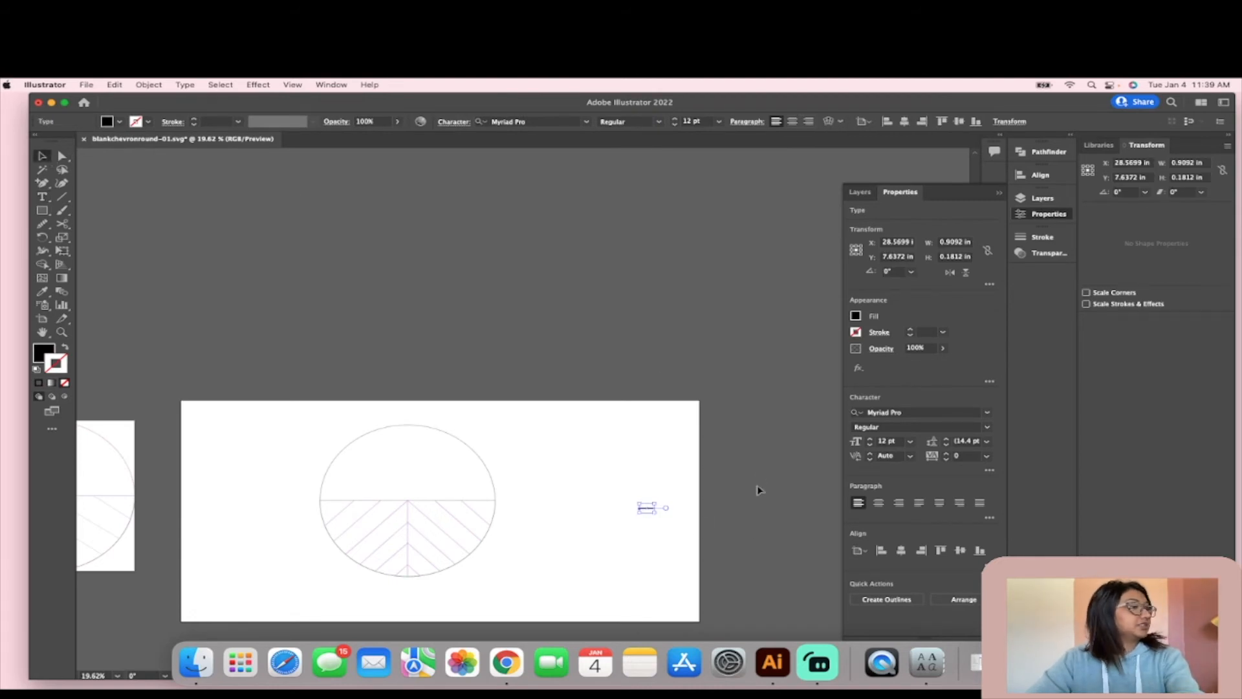
drag(635, 500, 538, 465)
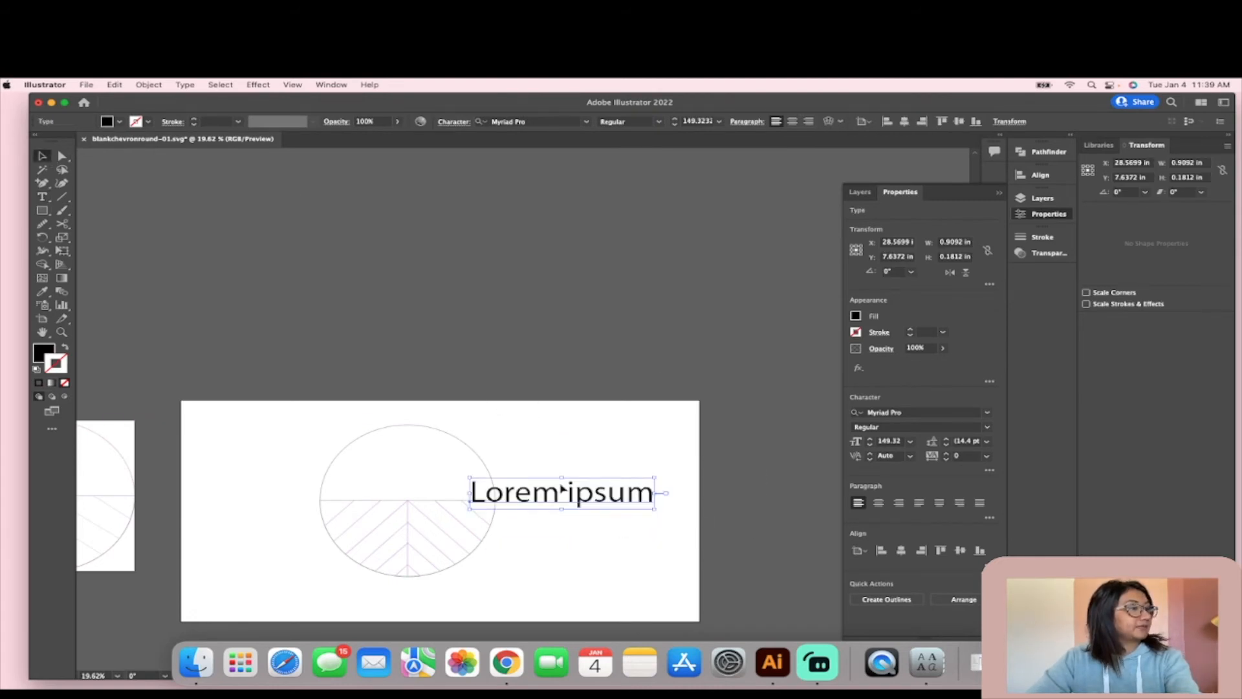
triple_click(584, 494)
text(Bail)
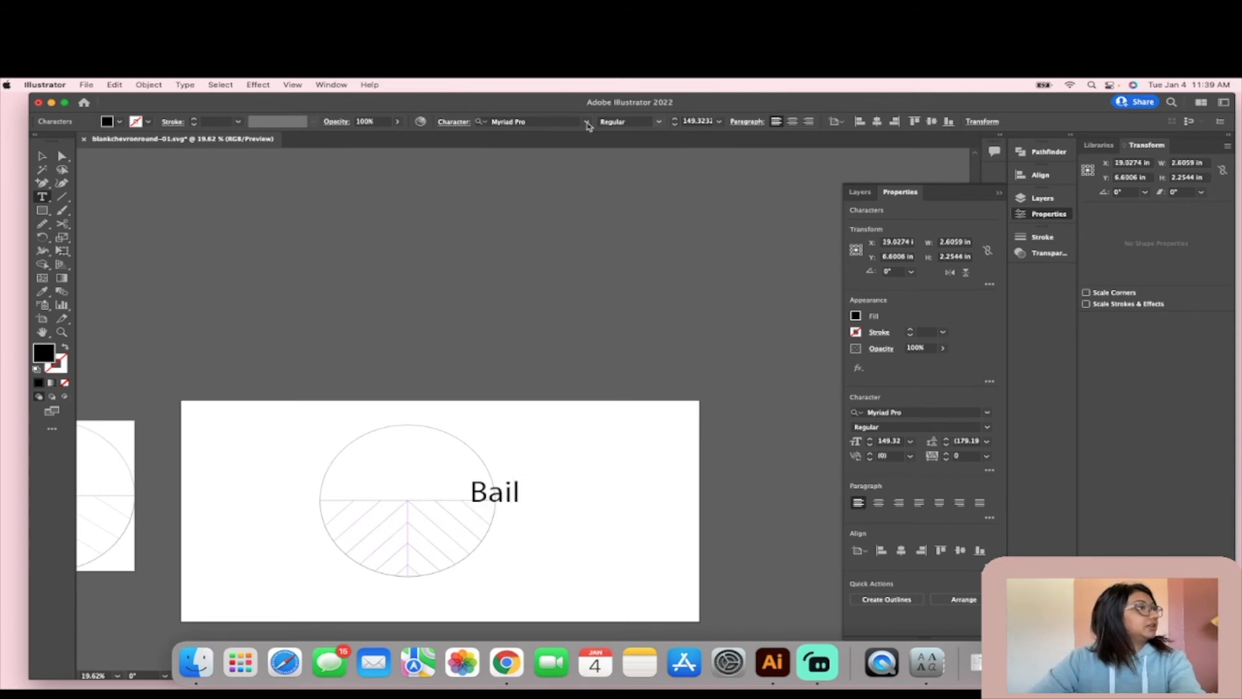
Step: Set the font of the word "Bail" to KAButtercup
click(586, 122)
click(672, 196)
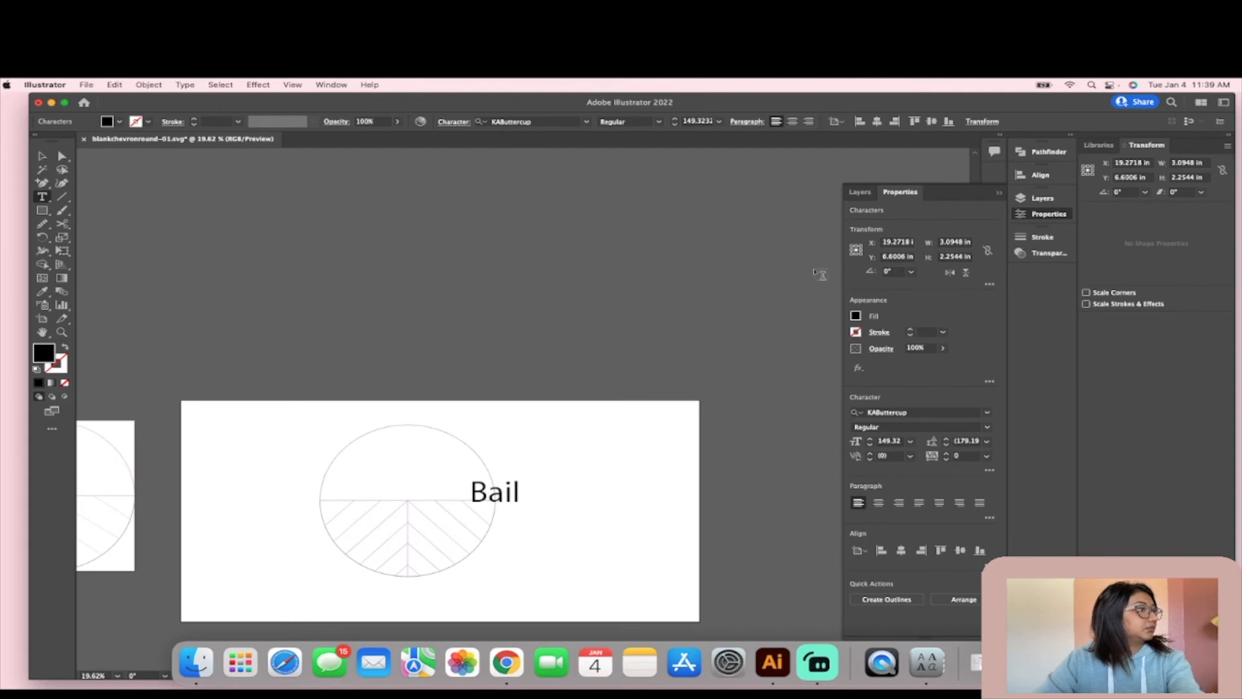
click(41, 156)
click(502, 510)
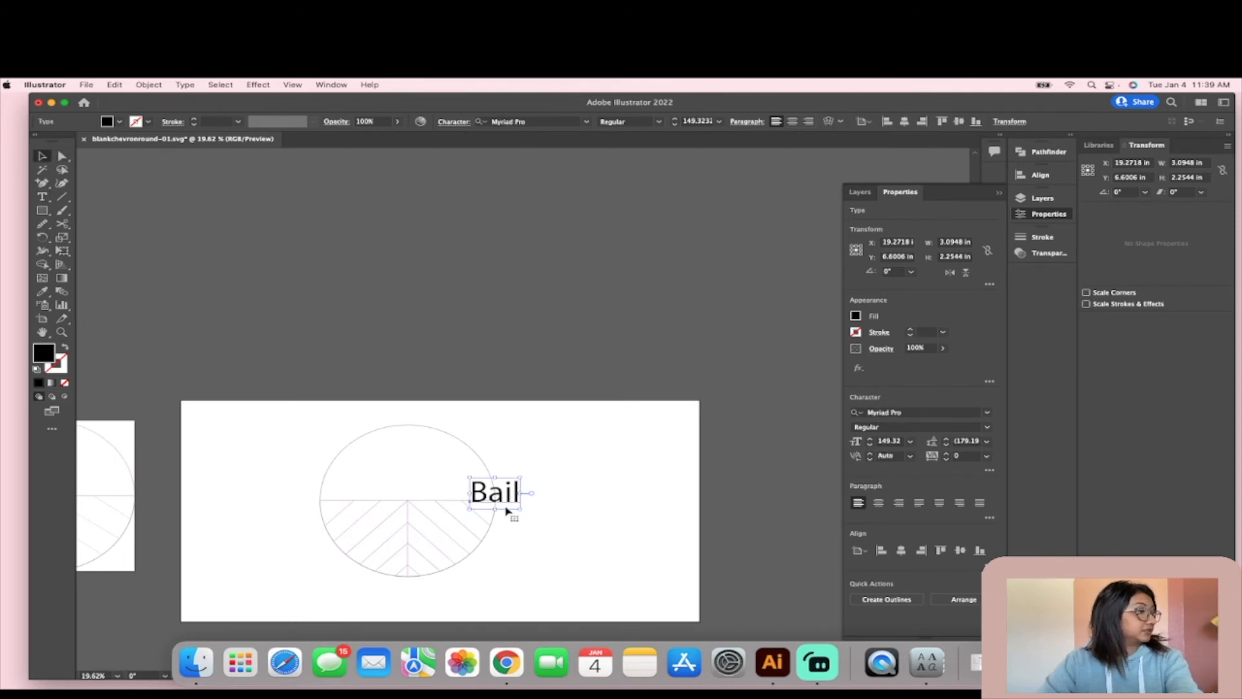
click(587, 122)
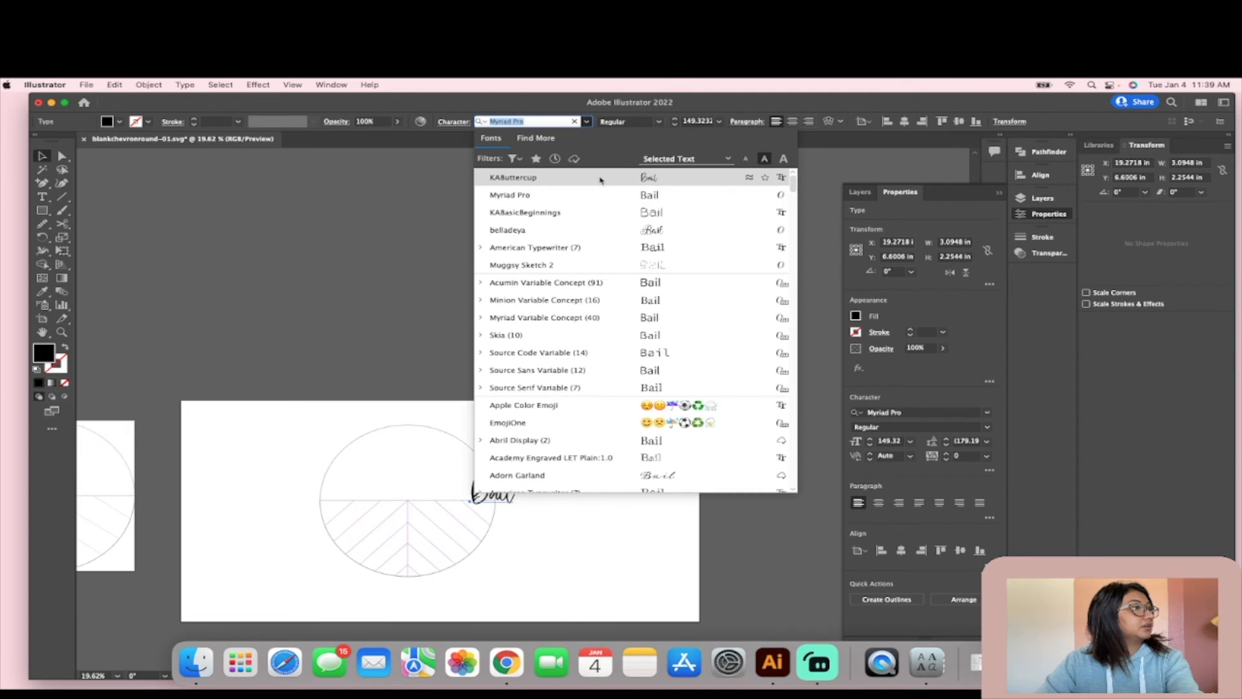
click(602, 181)
Step: Scale the word to about 7.4 in wide and place it in the middle of the circle, overlapping the chevron's straight edge
drag(516, 493, 619, 511)
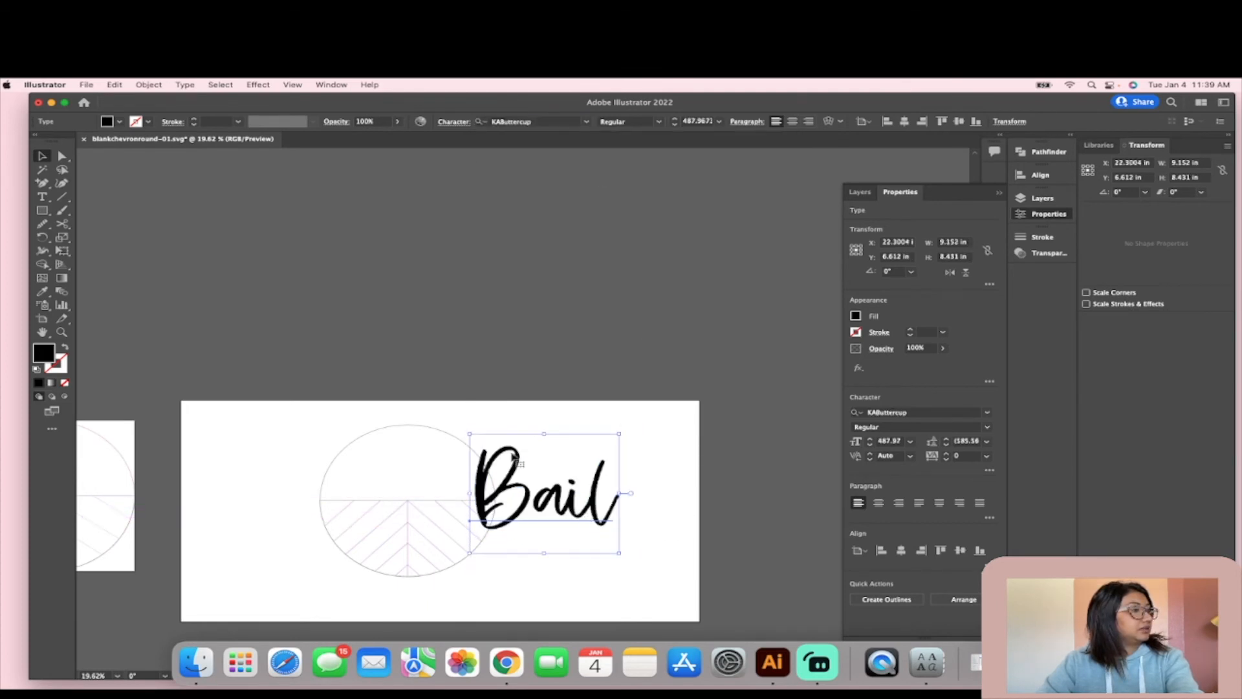
drag(543, 433, 544, 456)
drag(559, 510, 423, 494)
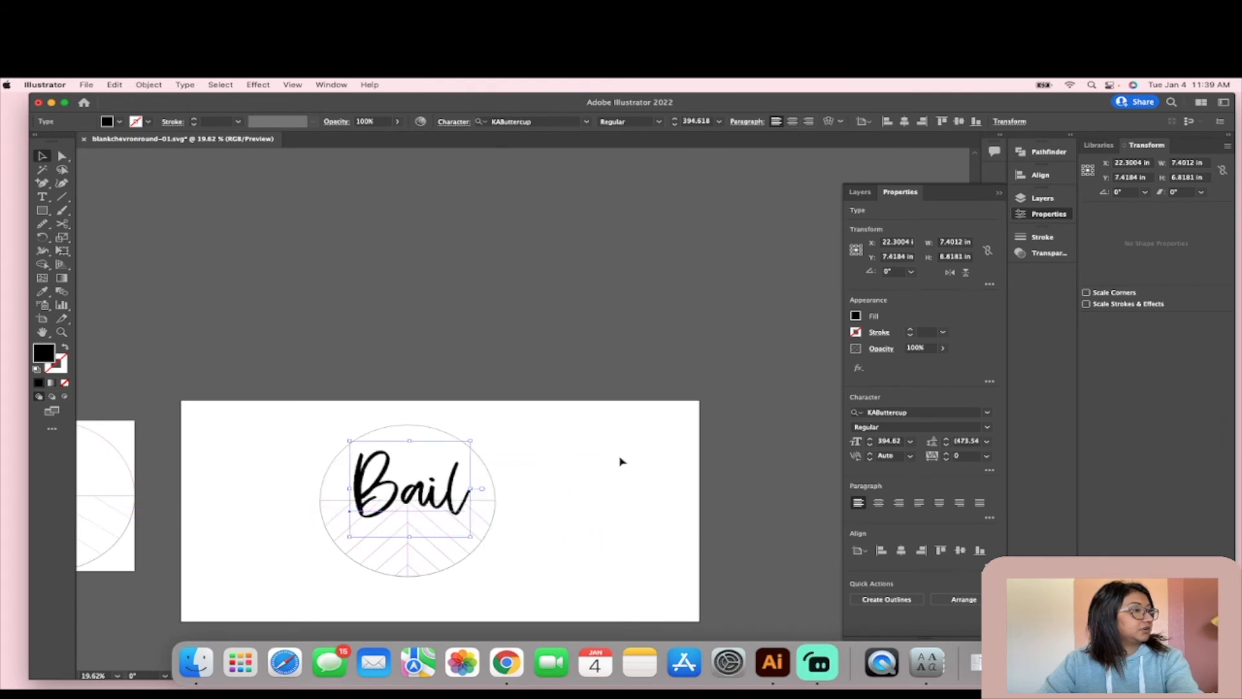
click(621, 460)
Step: Convert the word "Bail" to outlines
click(399, 495)
right_click(399, 495)
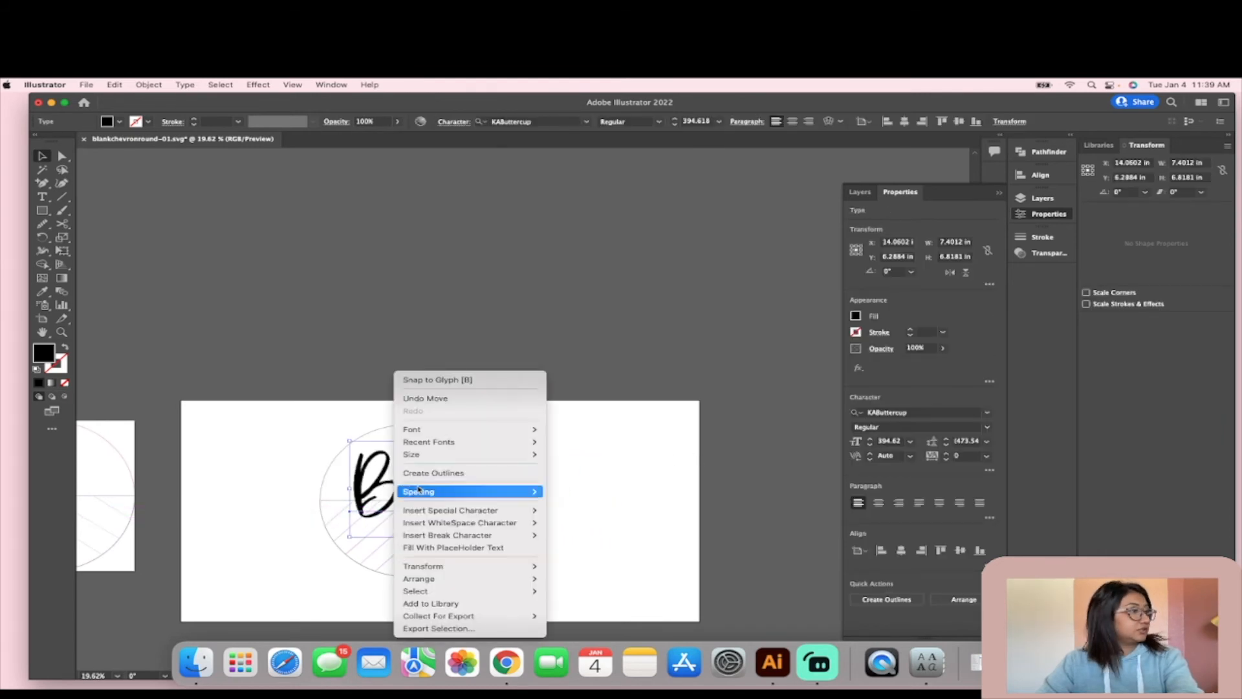
click(511, 474)
click(643, 446)
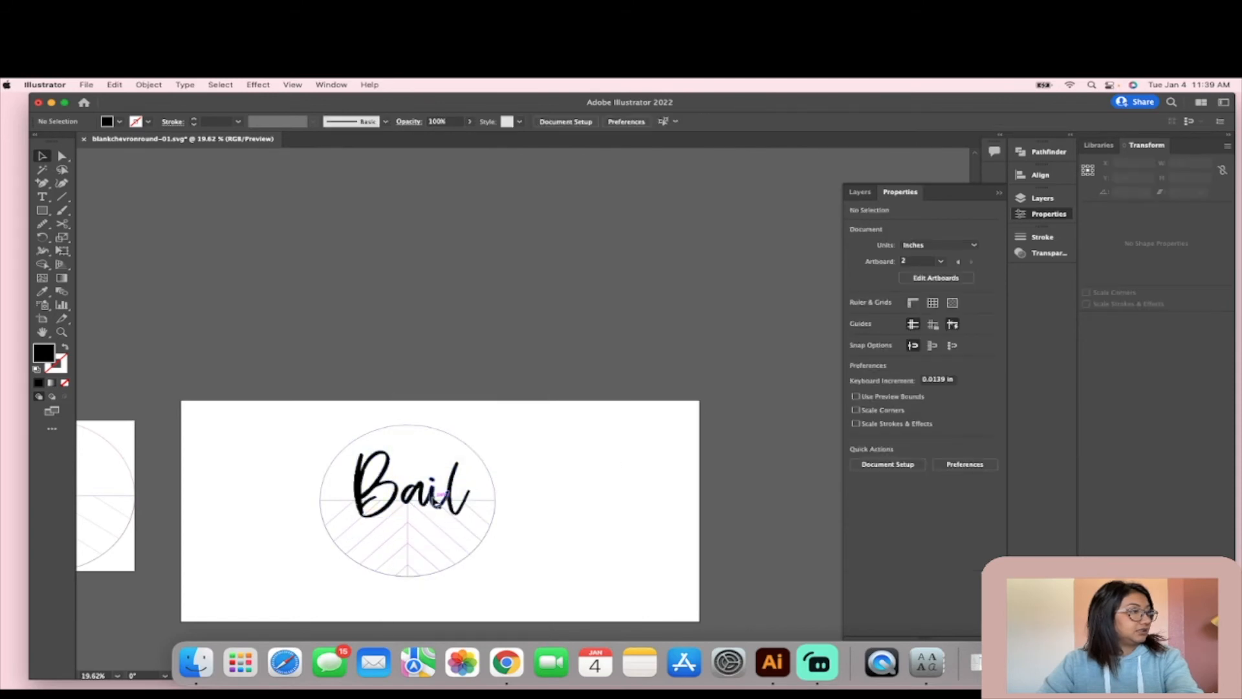
Step: Unite the overlapping letter shapes of the outlined word
click(468, 495)
click(512, 494)
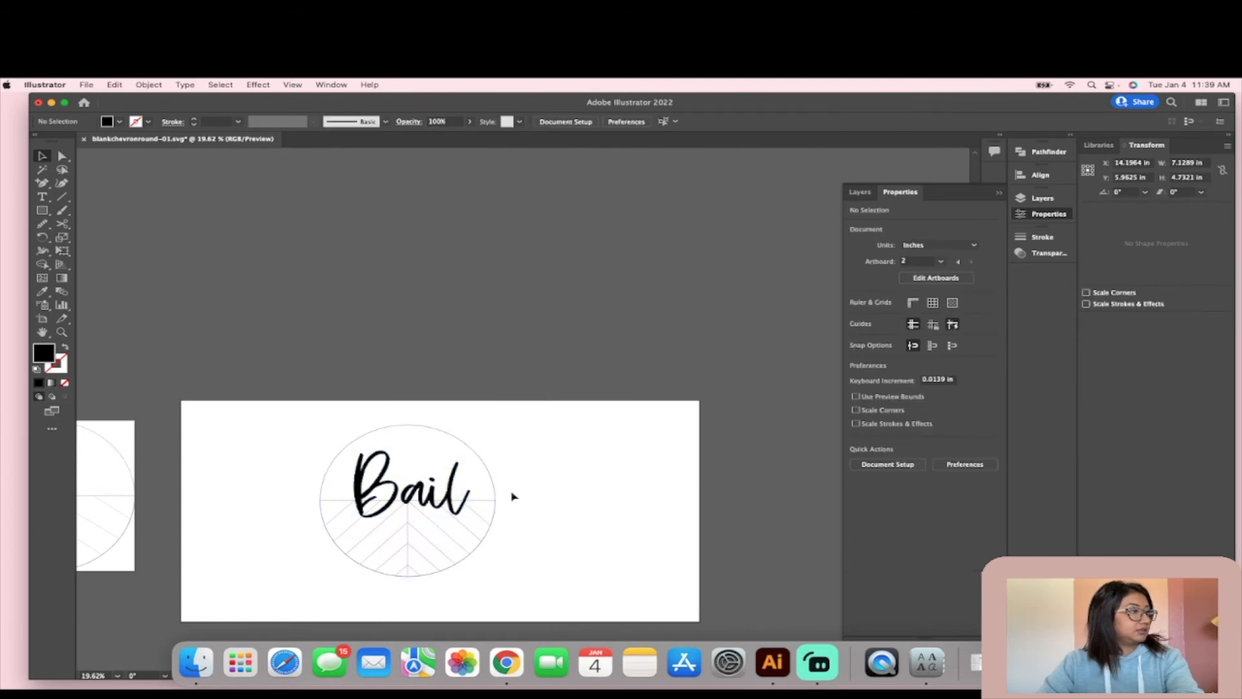
click(382, 511)
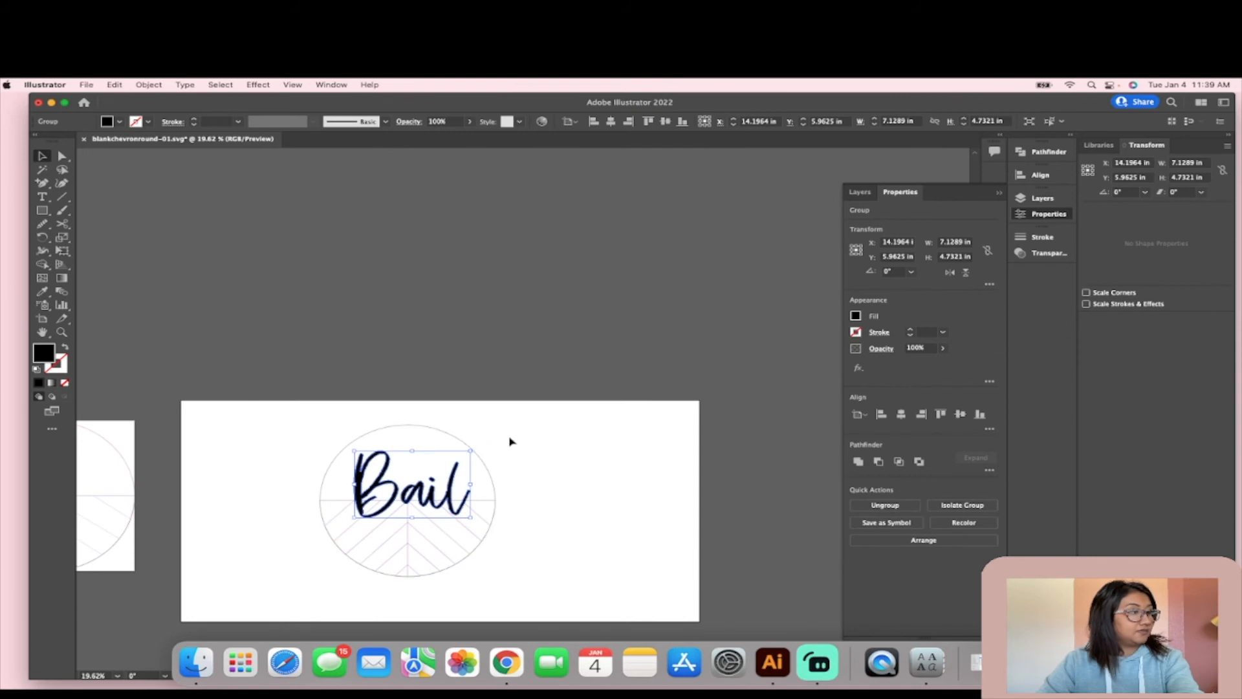
click(148, 87)
click(617, 289)
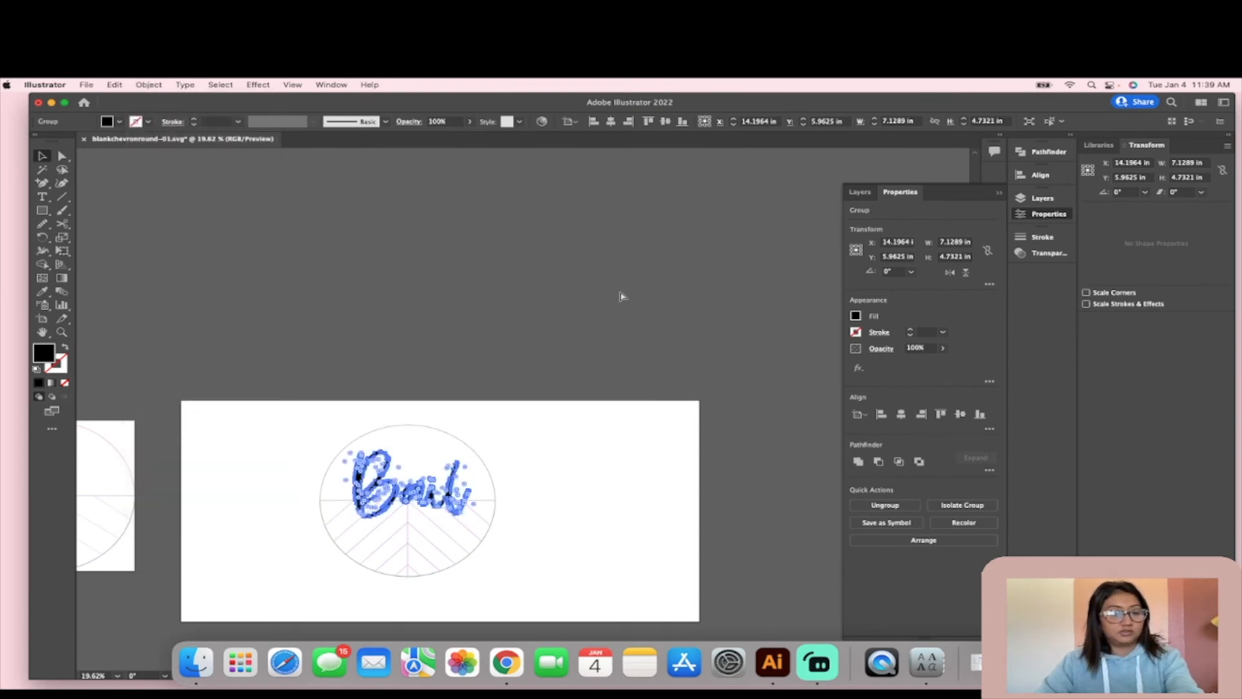
Step: Paste a copy of the outlined word in place and apply an Offset Path effect of 0.1389 in with Round joins
click(149, 85)
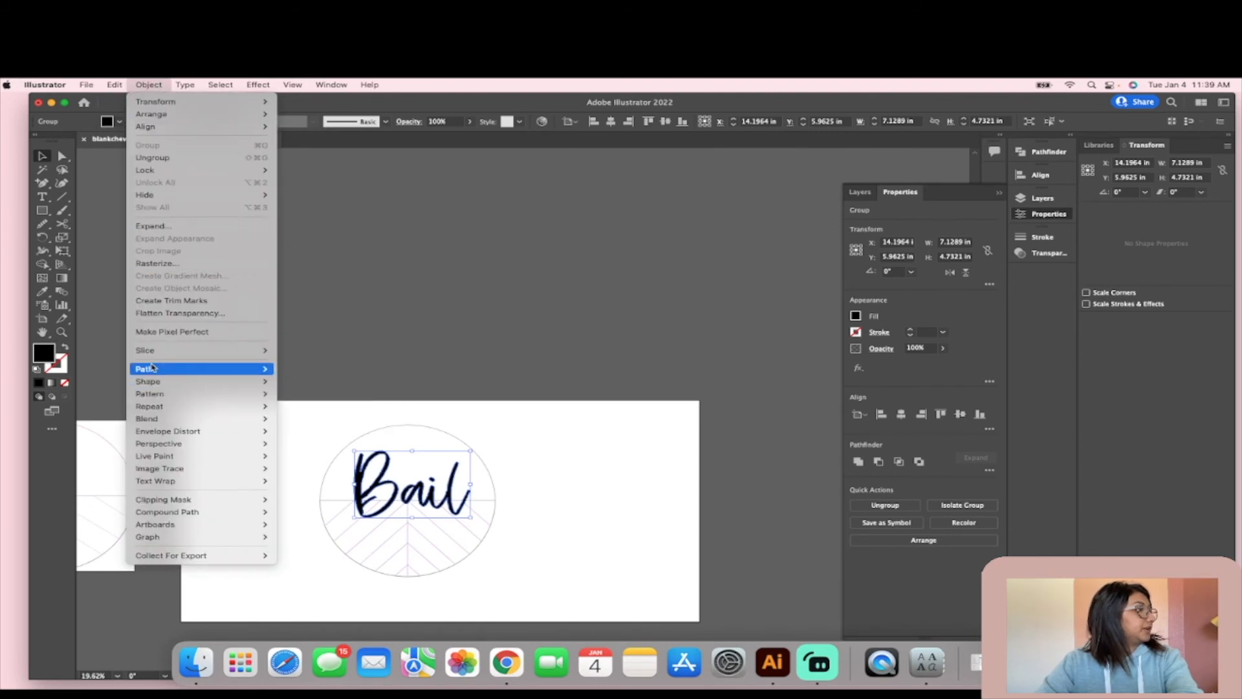
mouse_move(114, 85)
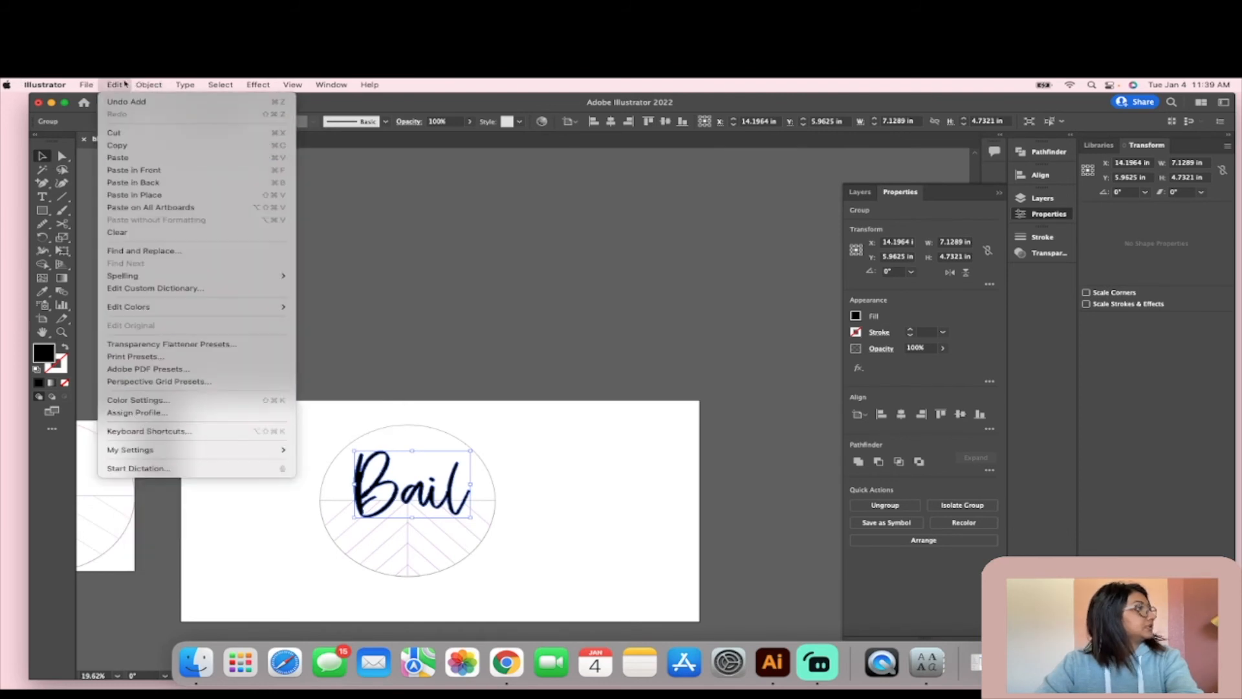
click(133, 195)
click(265, 85)
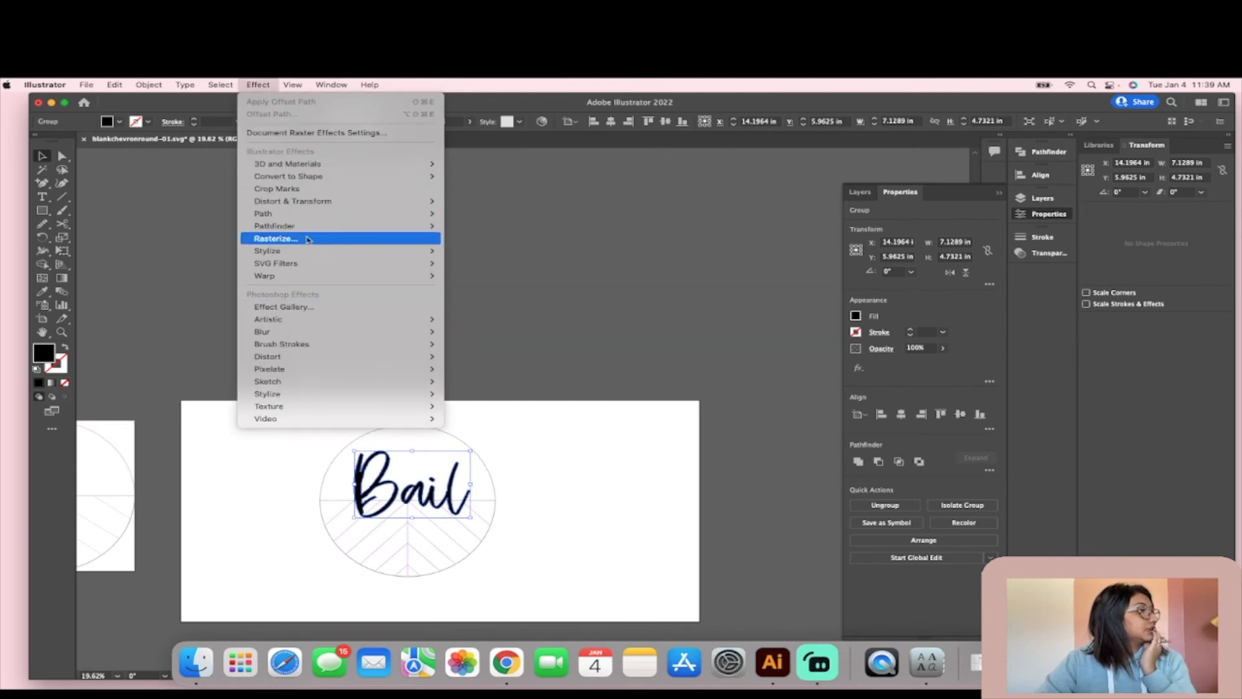
mouse_move(308, 217)
click(477, 213)
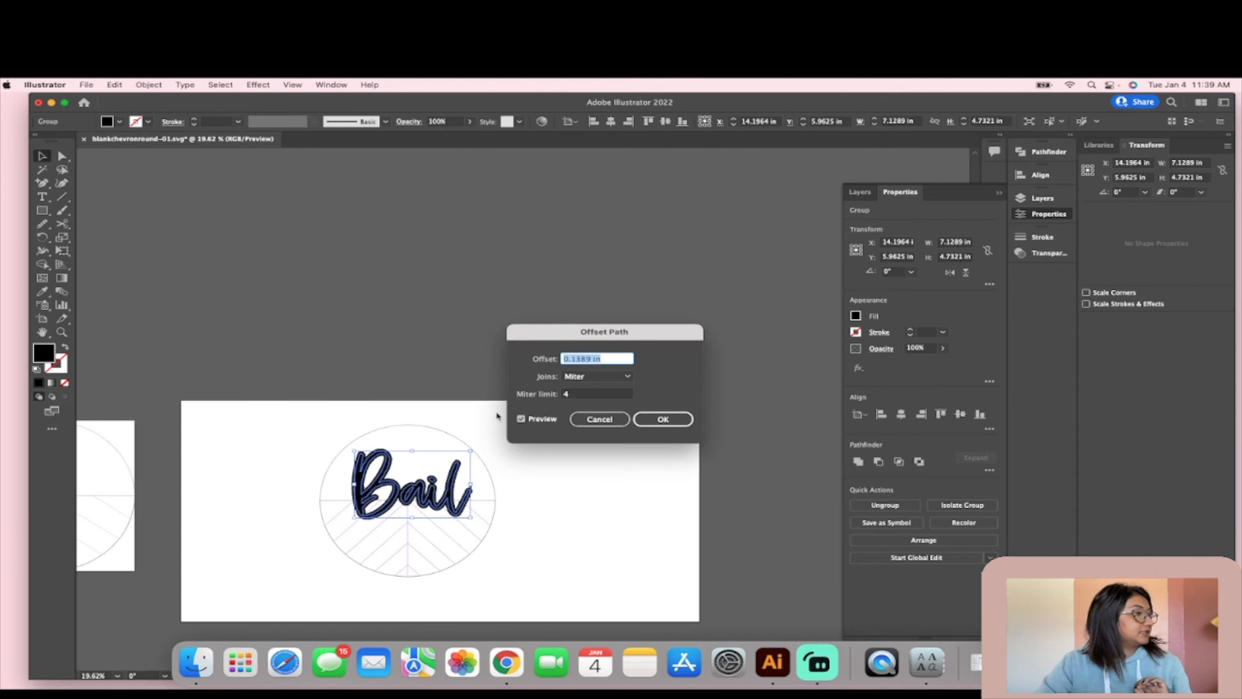
click(592, 377)
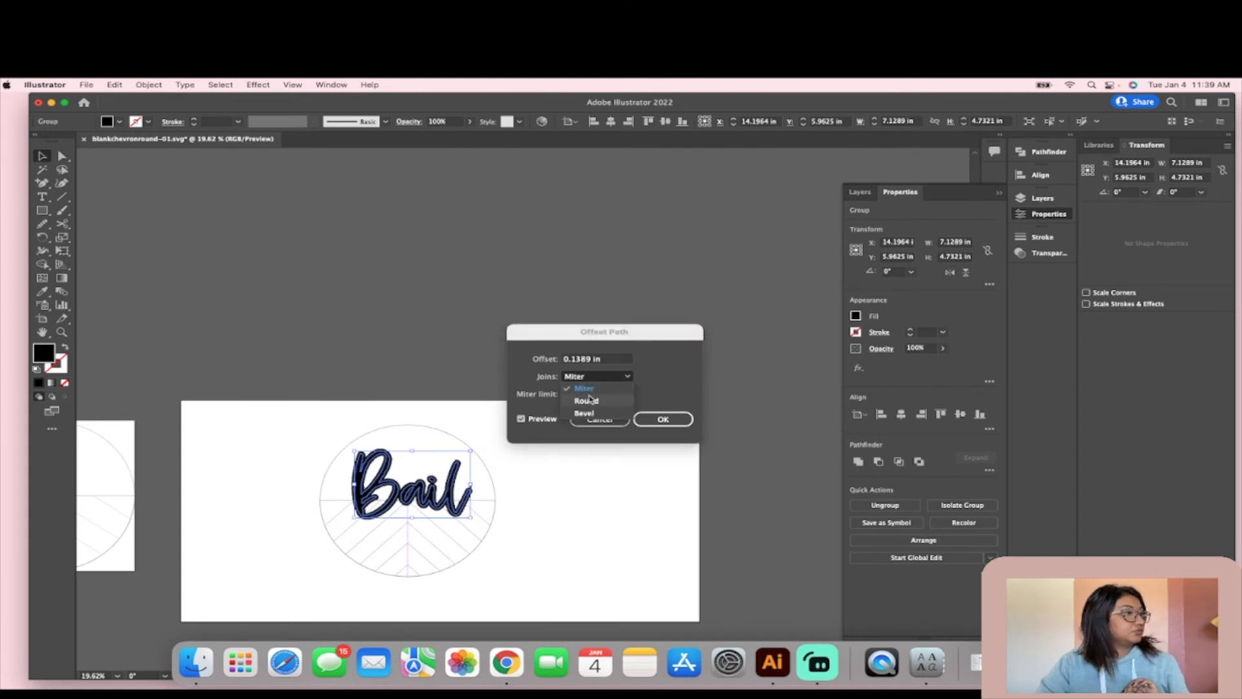
click(590, 400)
click(582, 359)
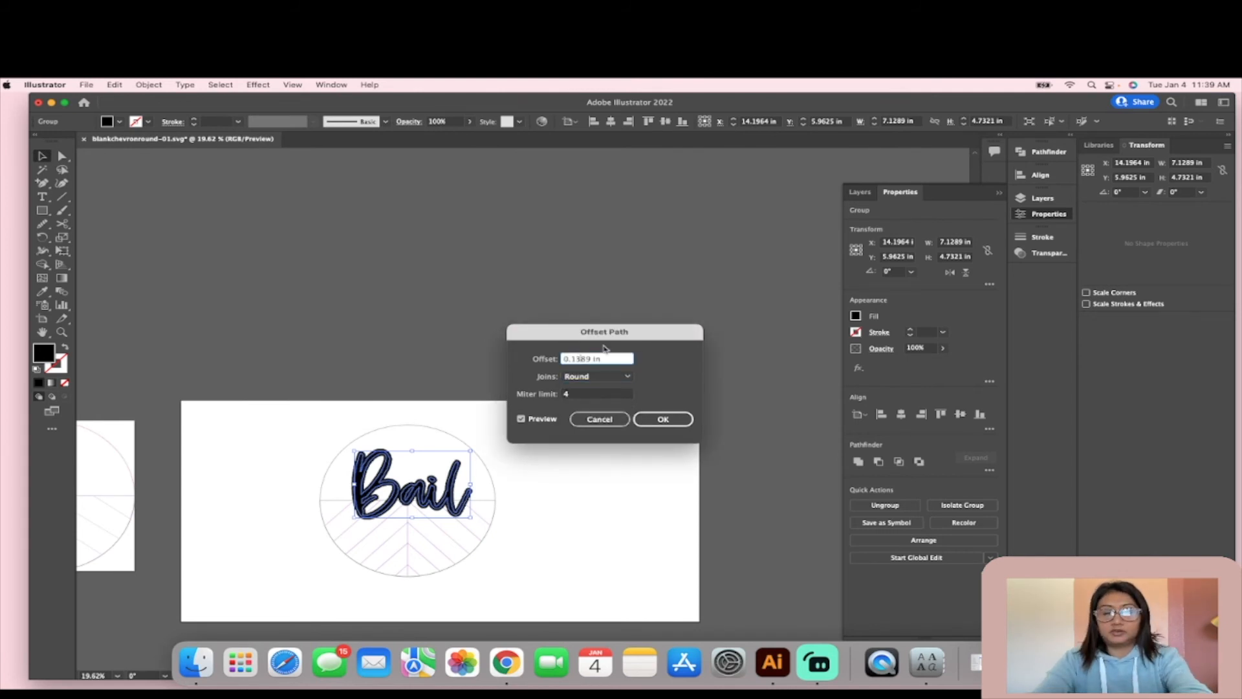
click(663, 419)
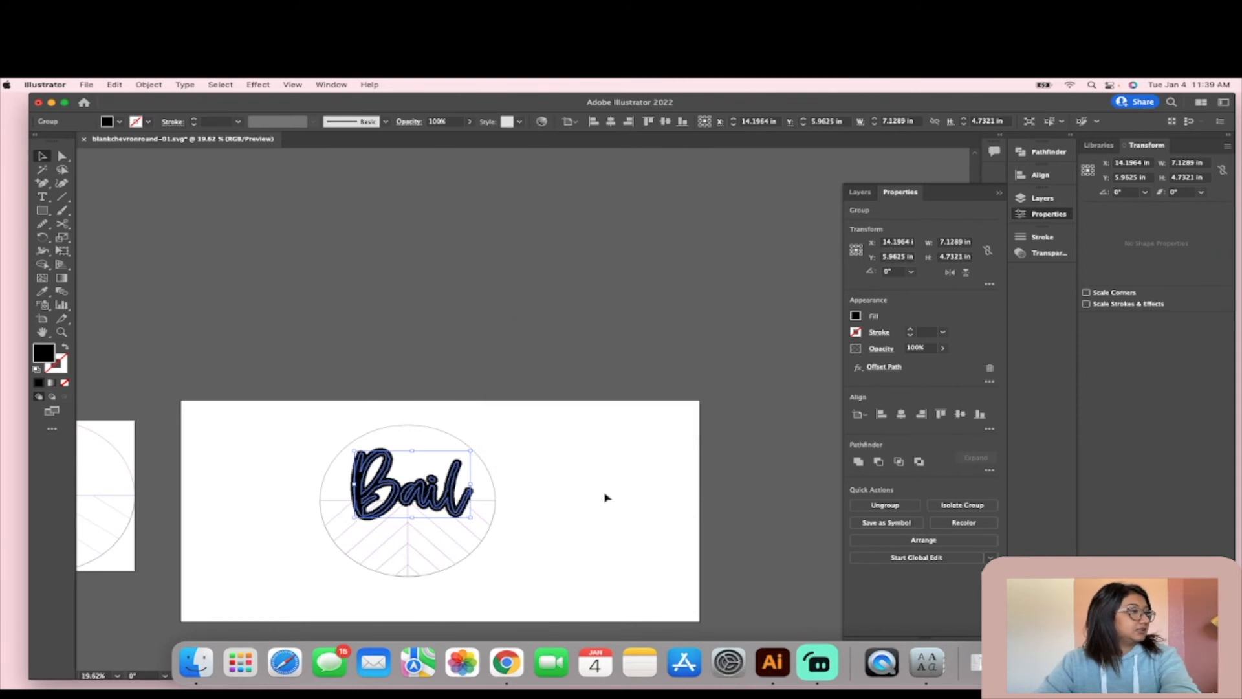
Step: Apply the same Offset Path effect a second time to the pasted word as a new effect
click(258, 84)
click(278, 99)
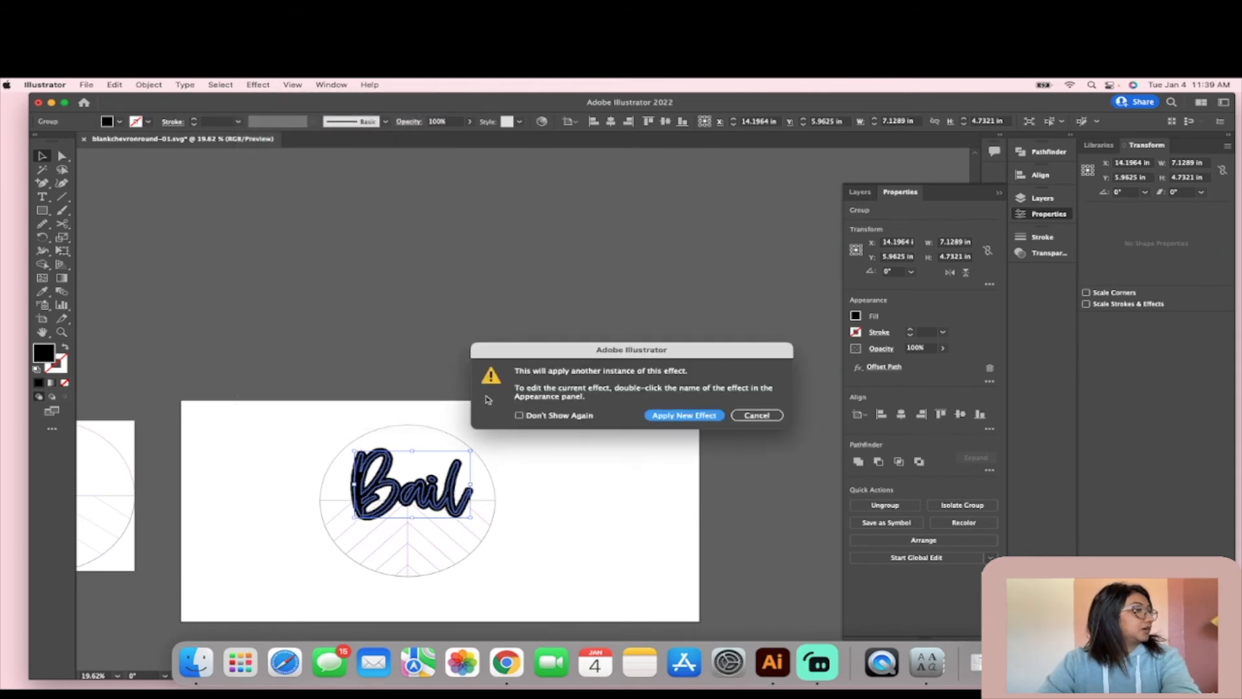
click(684, 414)
click(624, 505)
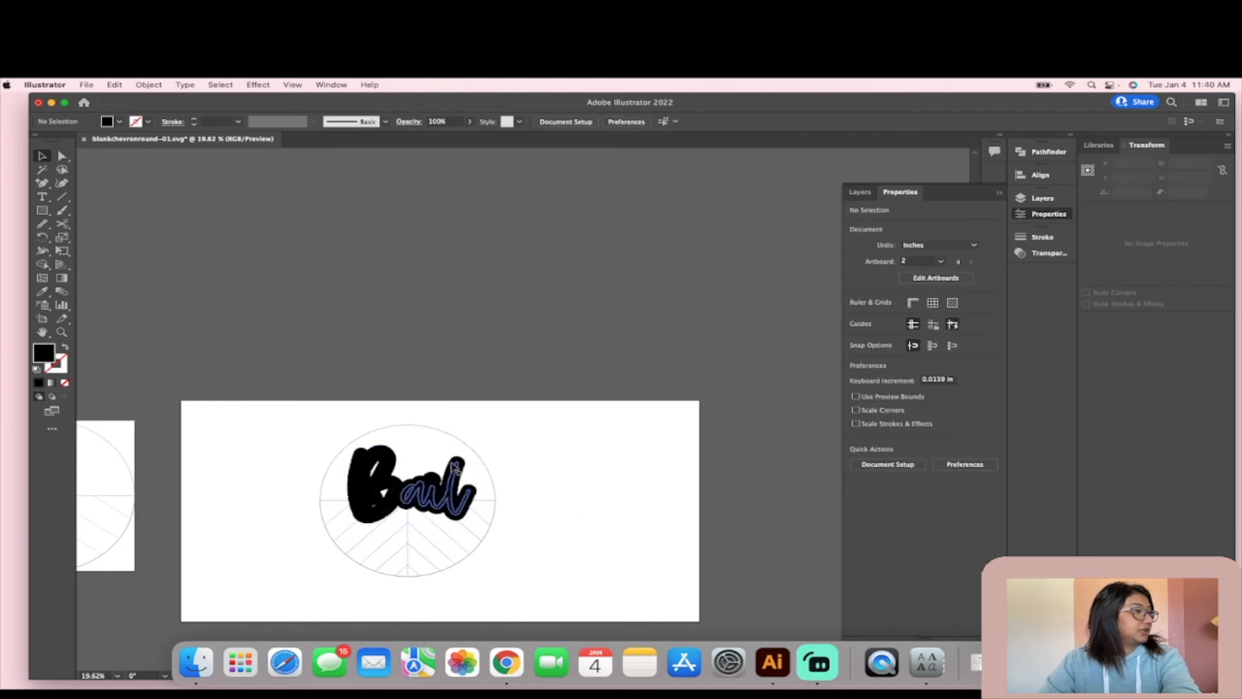
Step: Move the thickened copy of the word up and to the right, off the circle, and expand its appearance
click(456, 466)
drag(456, 466, 586, 381)
right_click(589, 380)
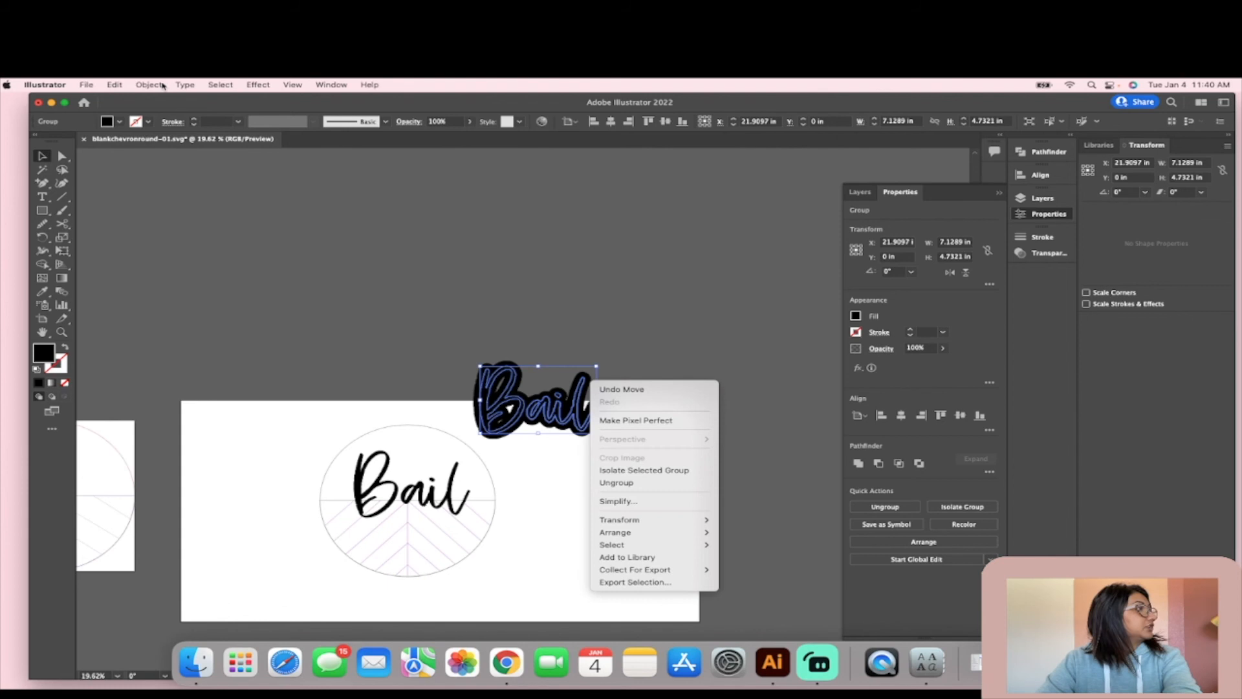
click(158, 85)
click(154, 84)
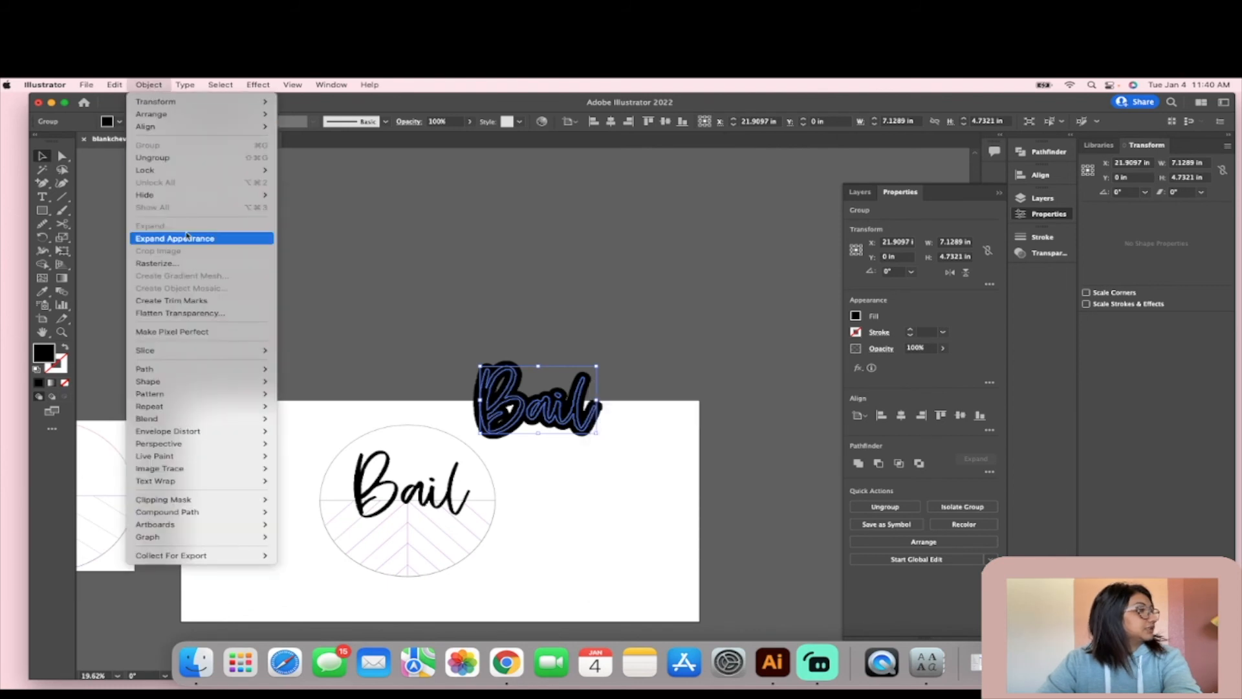
click(187, 238)
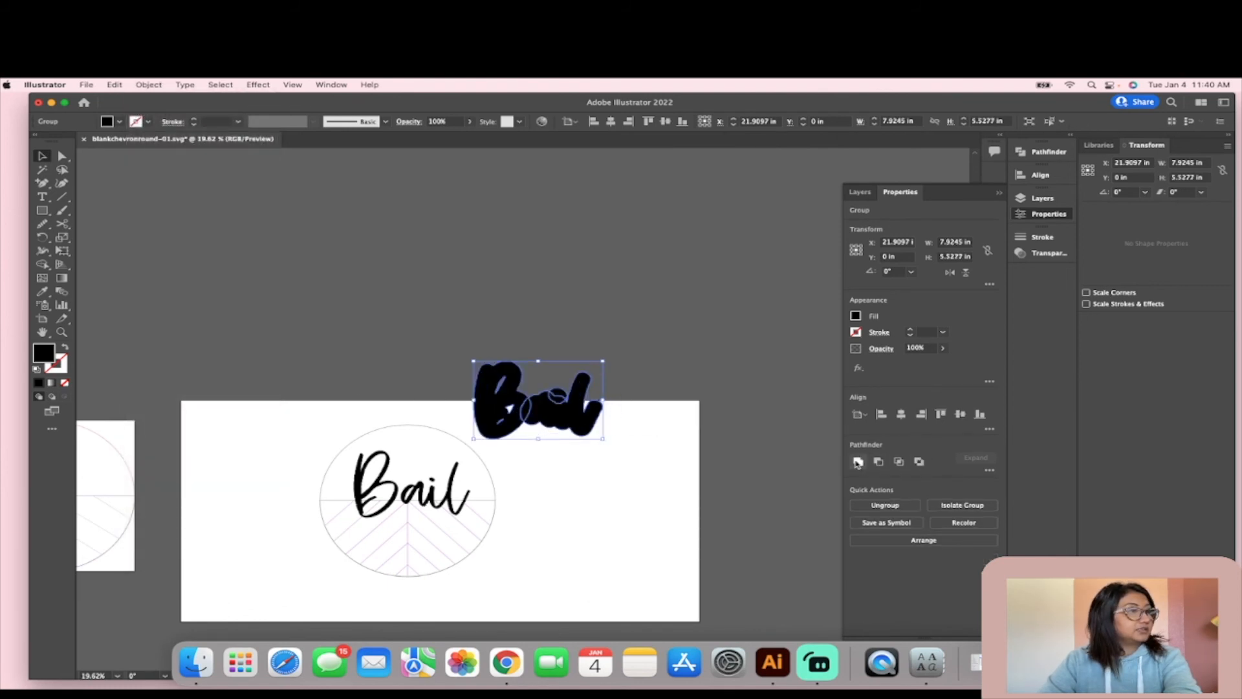
Step: Unite the expanded letters and release the compound path to form one solid silhouette, and place it over the word in the circle
click(857, 462)
drag(515, 385, 538, 438)
right_click(538, 438)
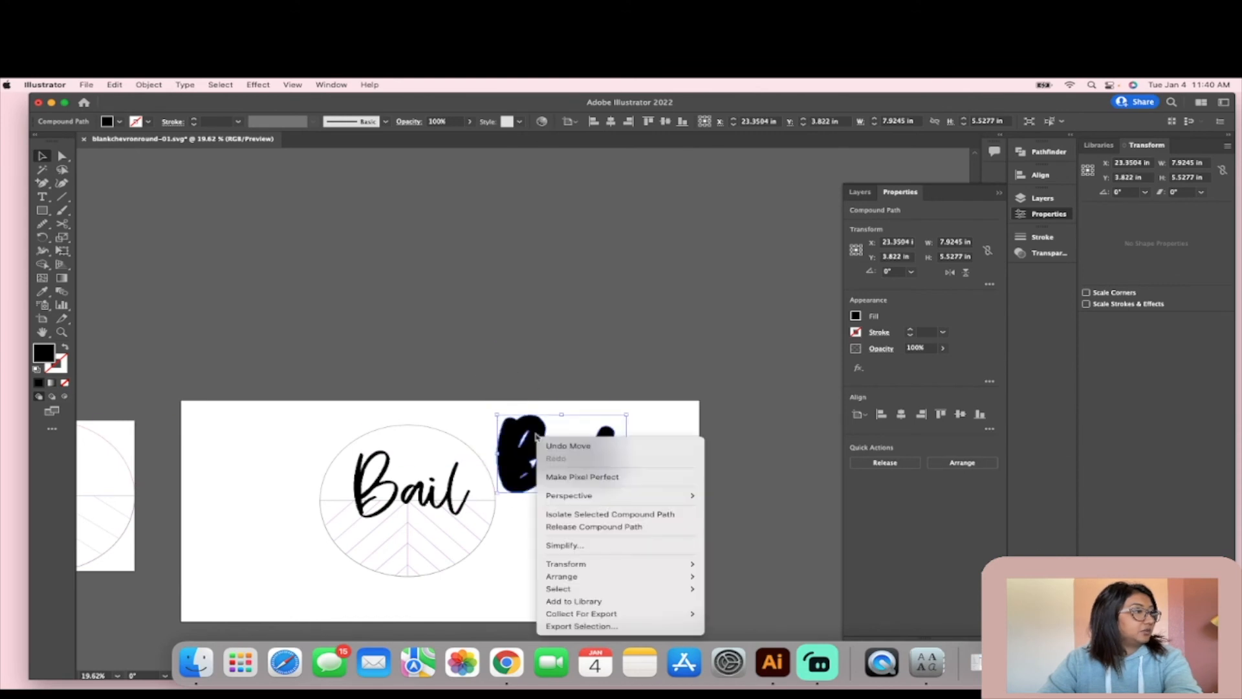
click(595, 526)
click(855, 461)
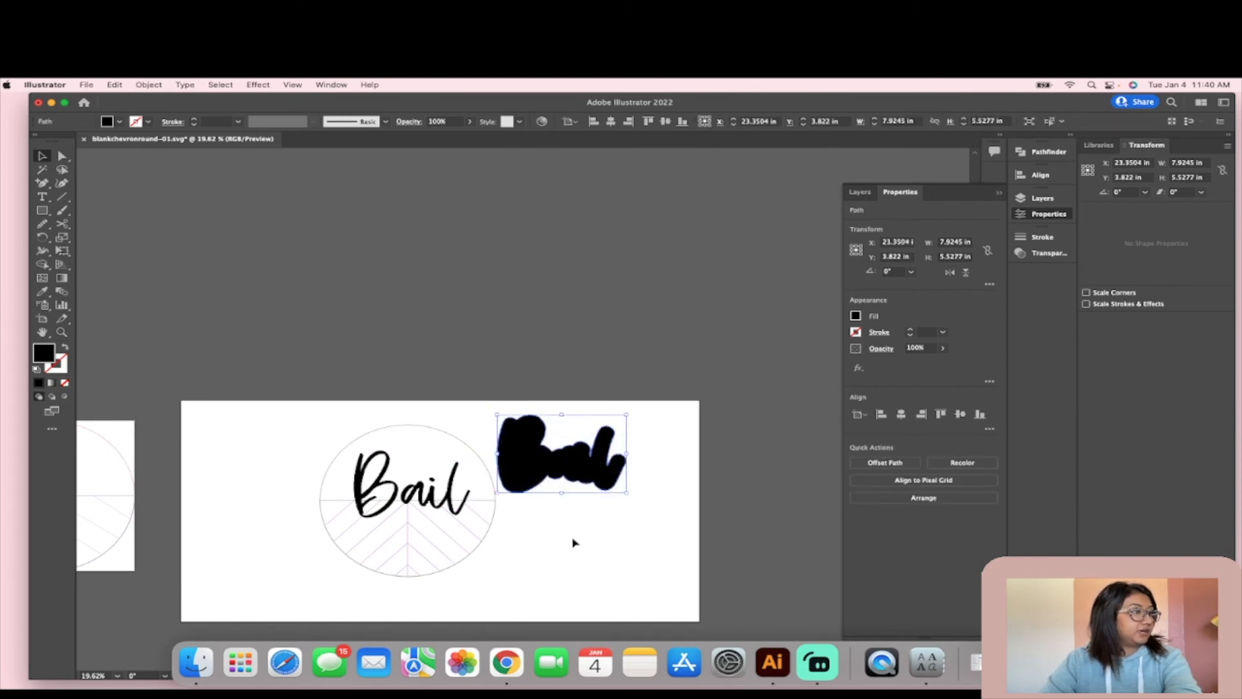
drag(553, 472, 409, 498)
Step: Ungroup the half circle from its chevron lines and select the half circle outline on its own
scroll(482, 504, up, 5)
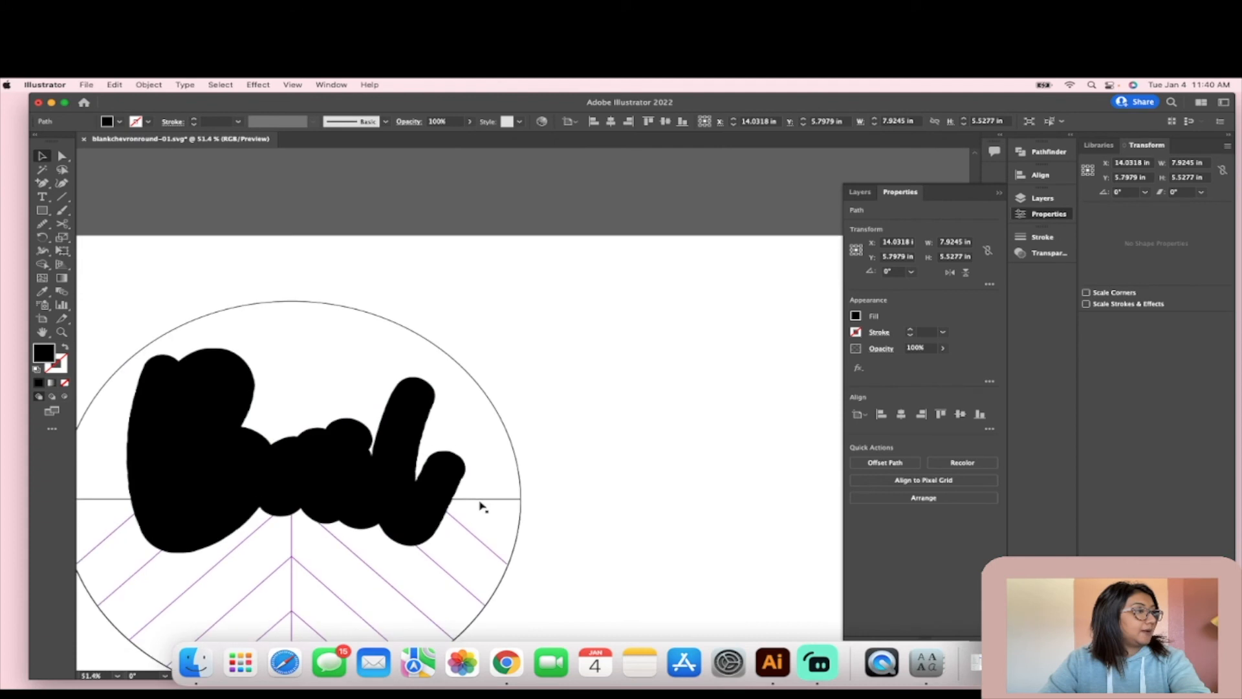
click(483, 500)
right_click(483, 500)
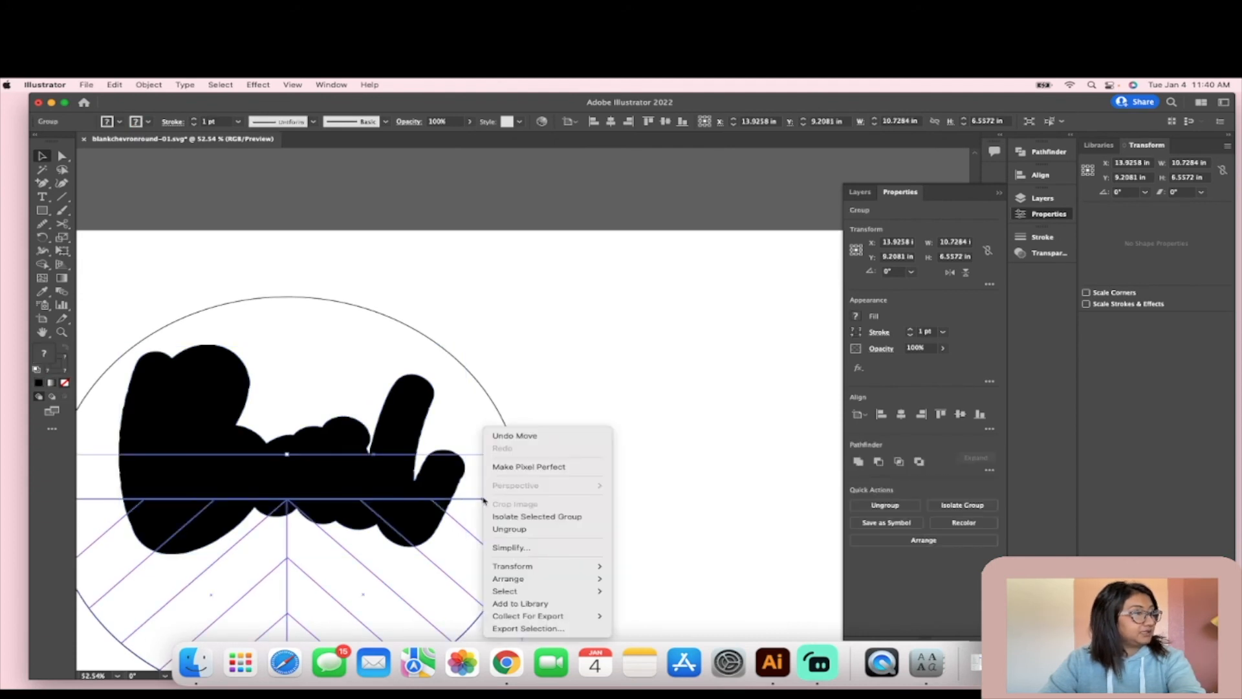
click(515, 532)
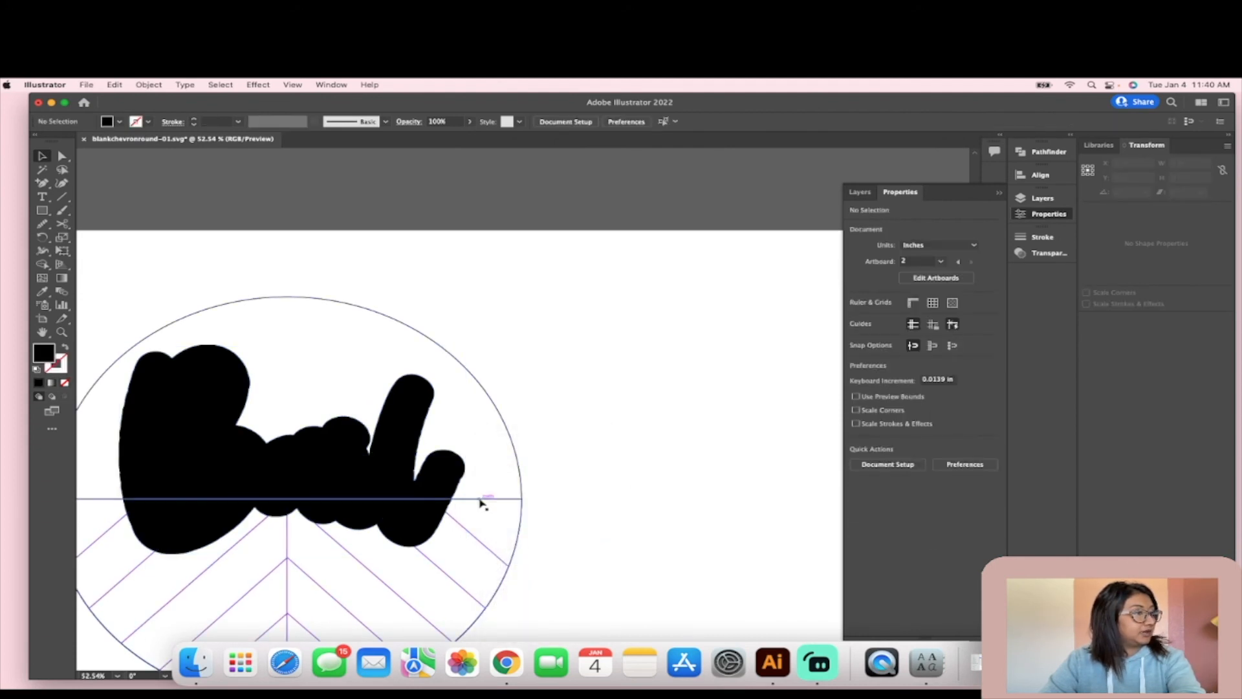
click(483, 499)
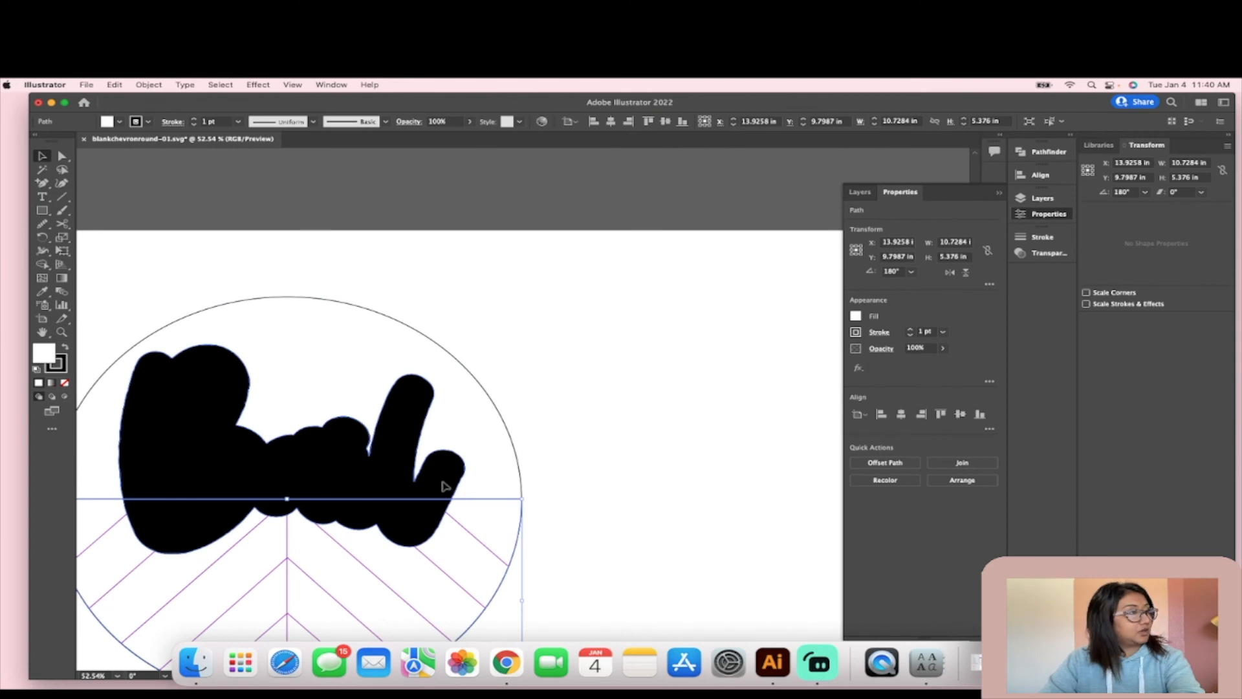
Step: Add the solid word silhouette to the half circle selection and unite both into a single shape
shift+click(445, 486)
click(858, 460)
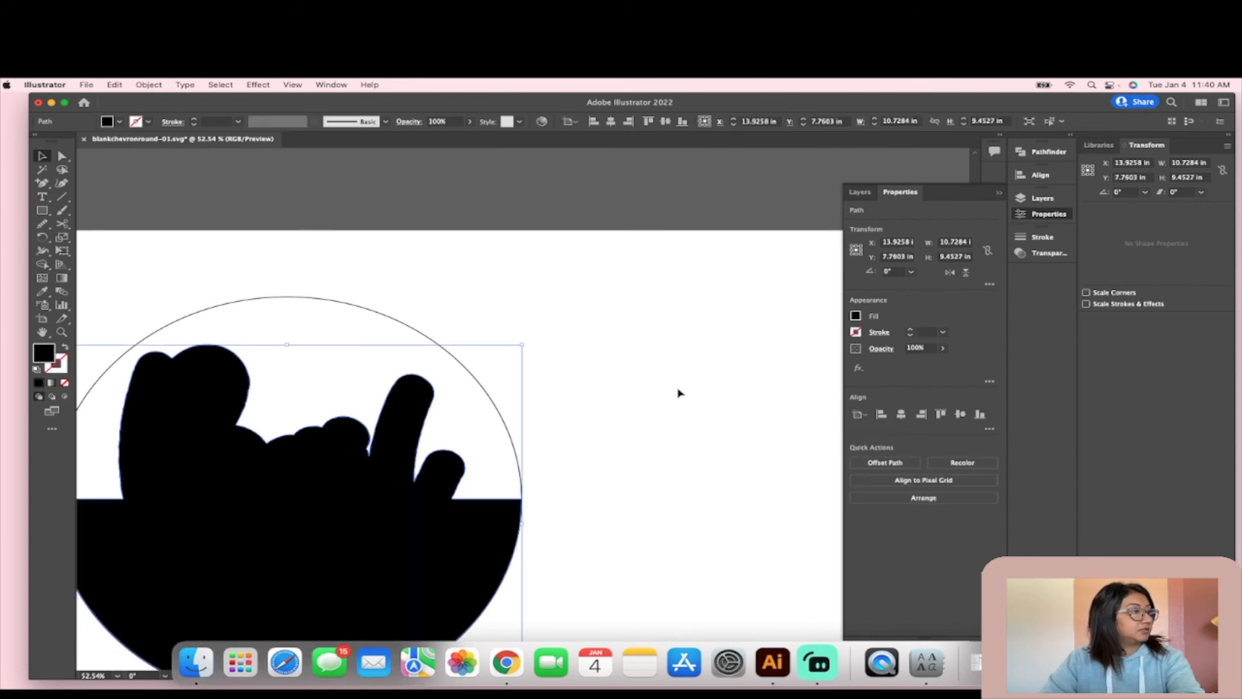
click(678, 392)
Step: Turn the united silhouette and half circle into an outline with no fill and a 1 pt black stroke
scroll(640, 405, down, 4)
click(476, 486)
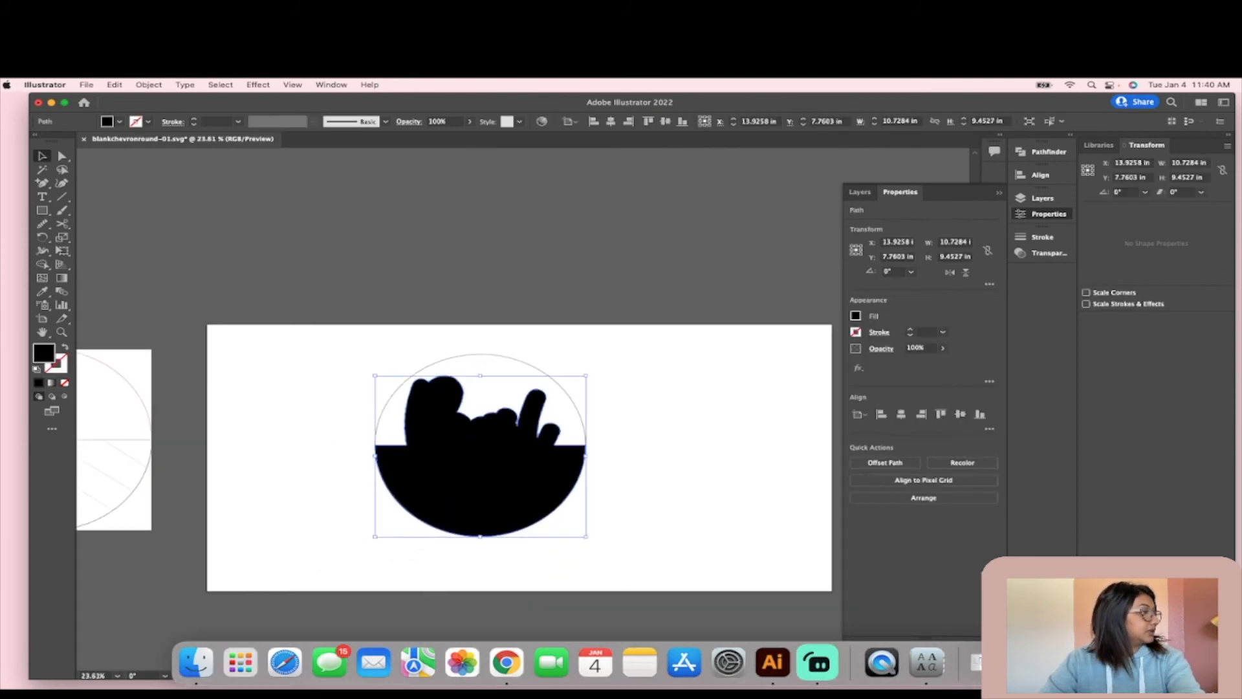
key(super+z)
click(397, 358)
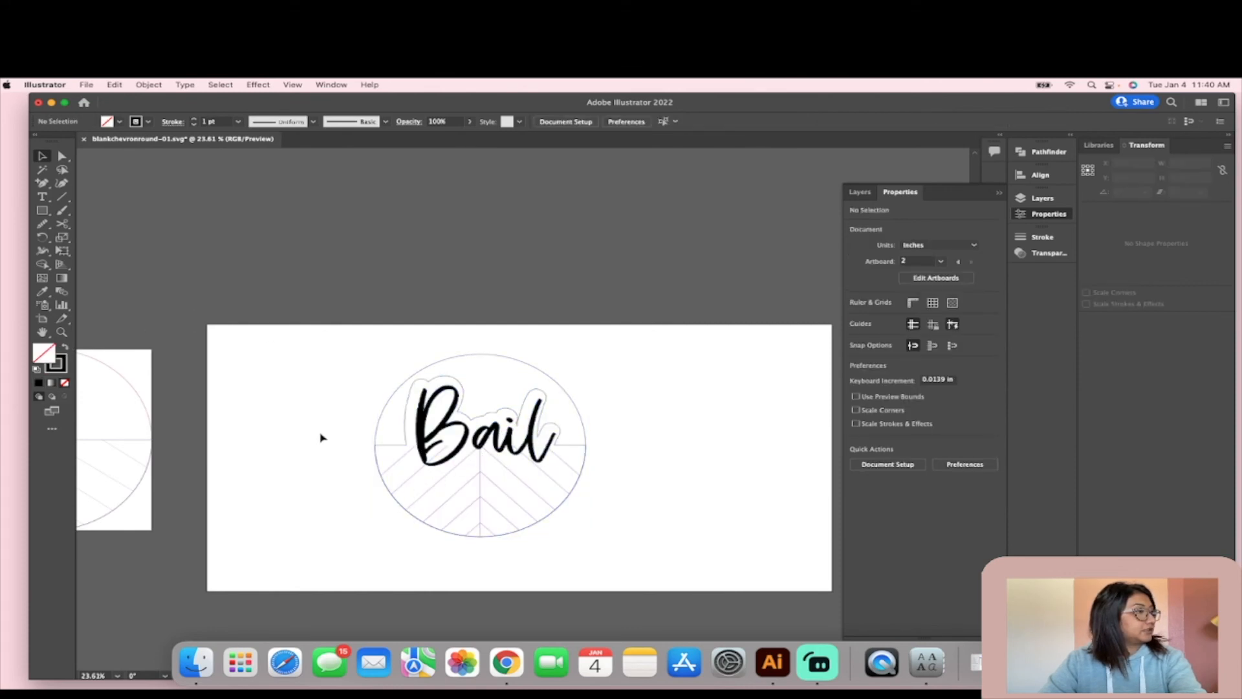
Step: Move the script word slightly up and to the left so it sits evenly inside its offset outline
scroll(335, 445, up, 2)
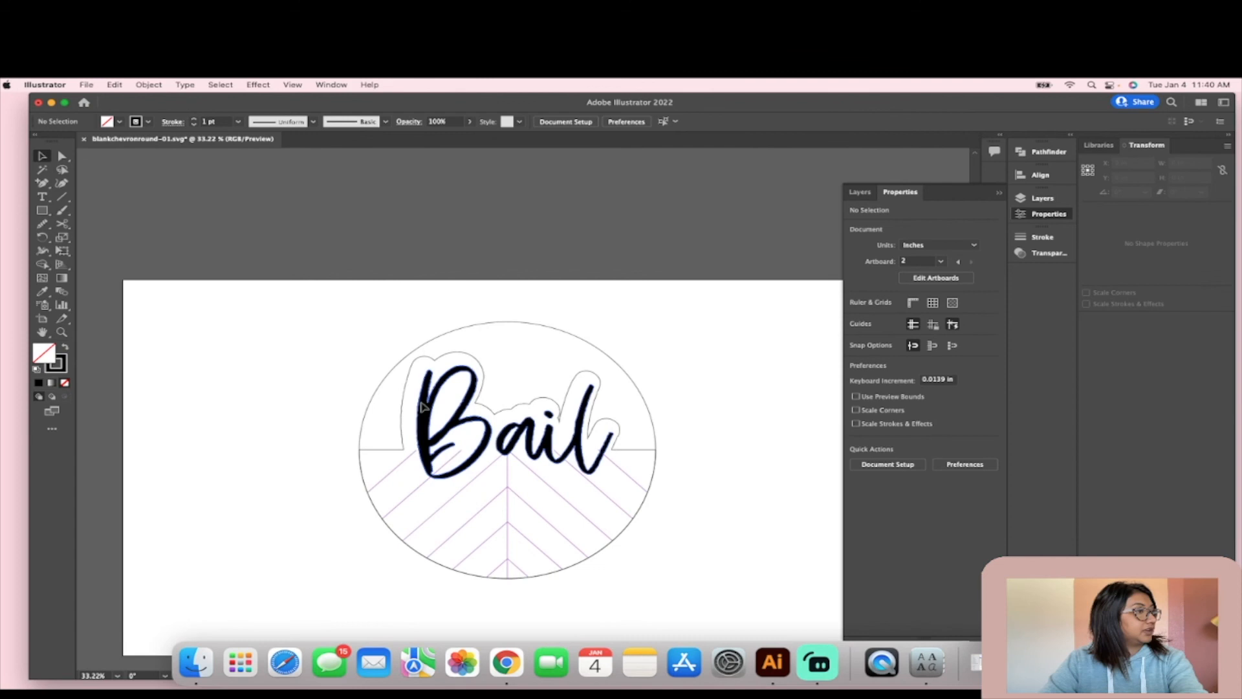
drag(420, 409, 414, 401)
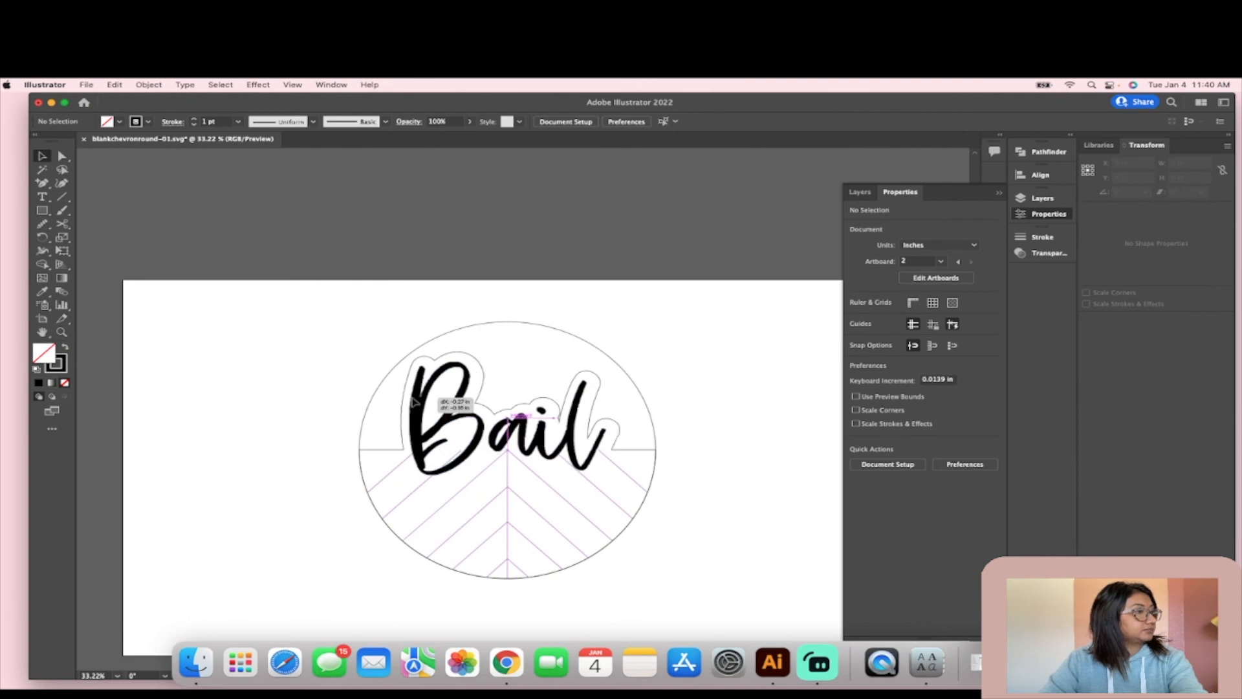
drag(414, 401, 414, 401)
click(654, 416)
scroll(670, 457, right, 1)
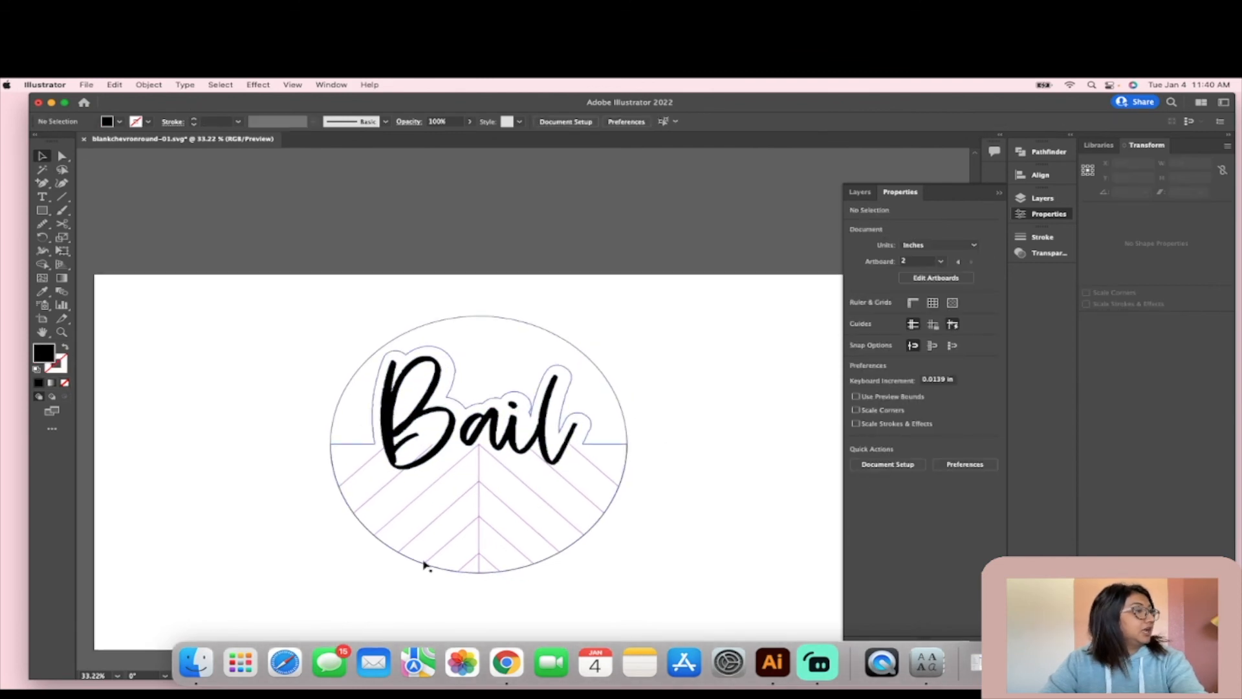
scroll(598, 451, up, 3)
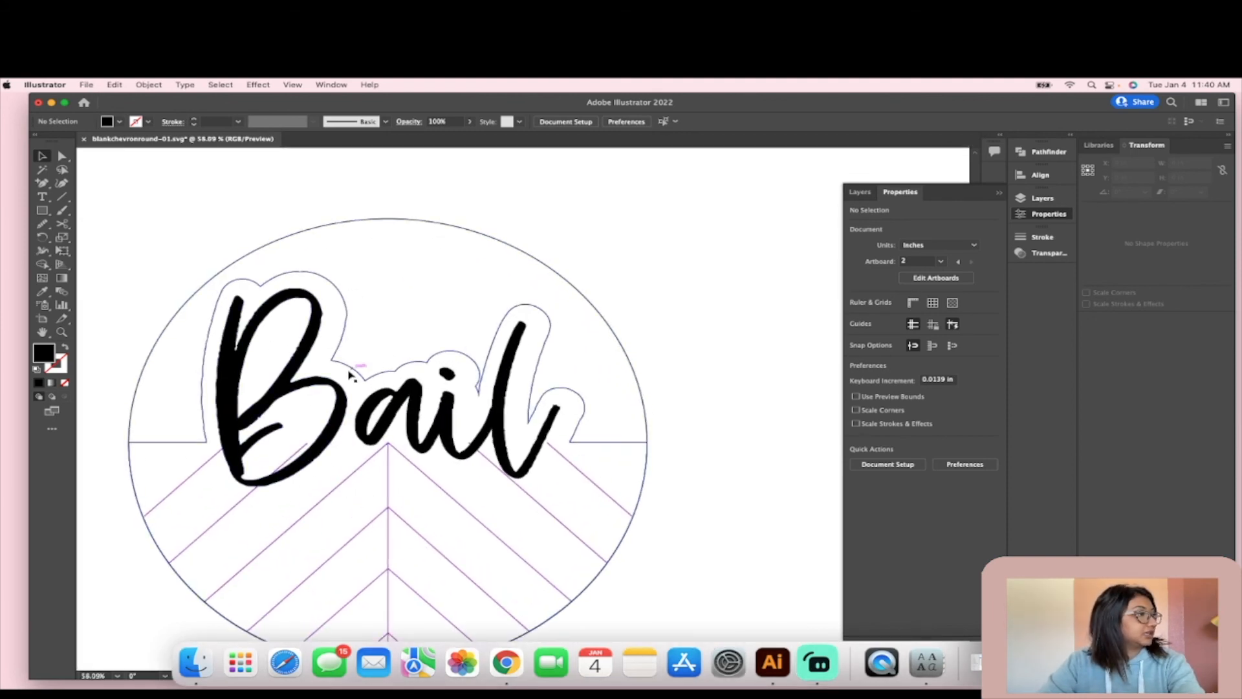
scroll(643, 525, down, 3)
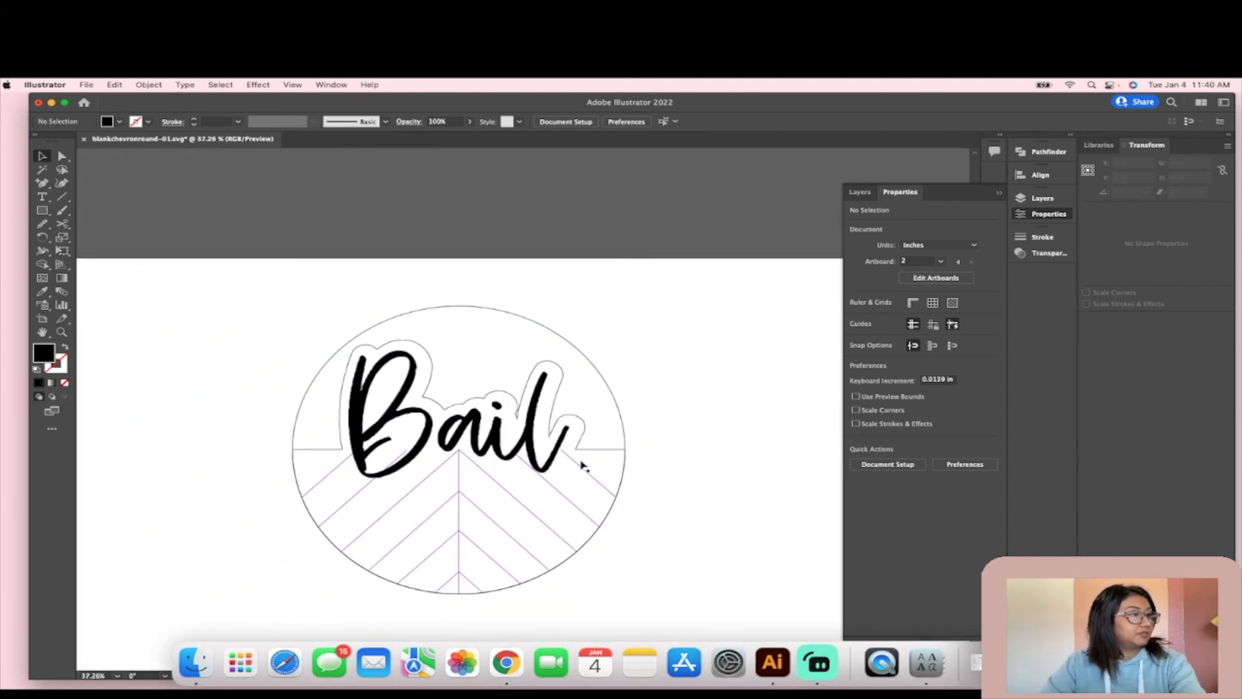